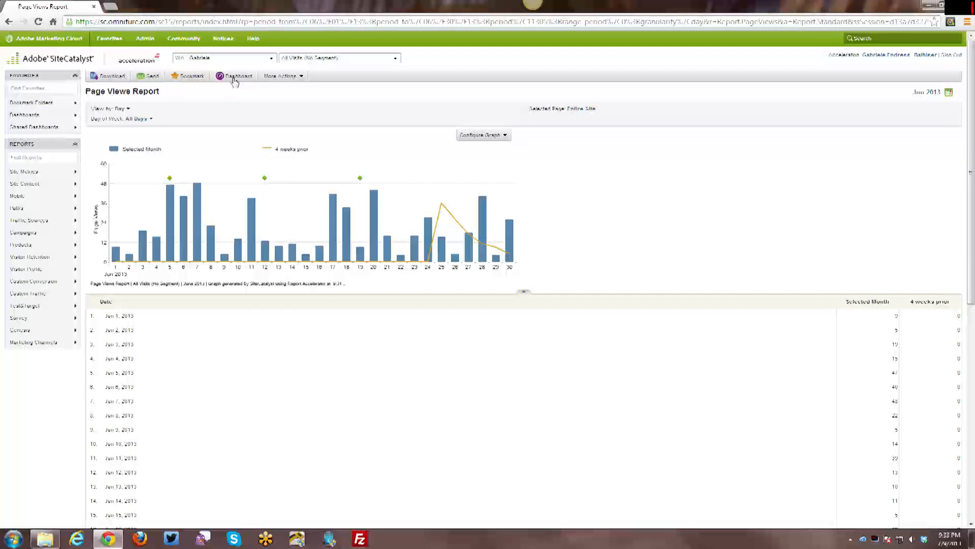
# Step: Start adding the Page Views Report as a reportlet in a new dashboard named Dashboard Training
pyautogui.click(234, 76)
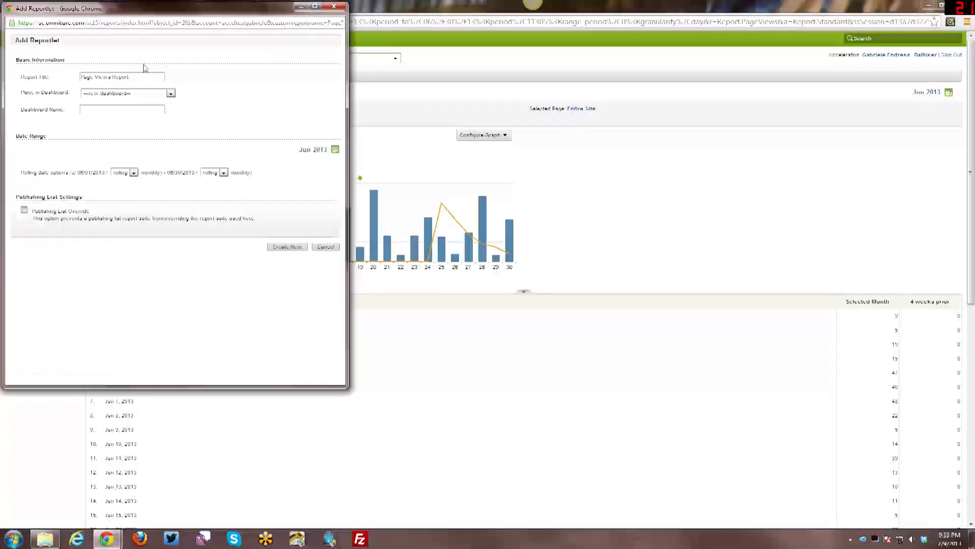
pyautogui.moveTo(174, 12); pyautogui.dragTo(487, 92)
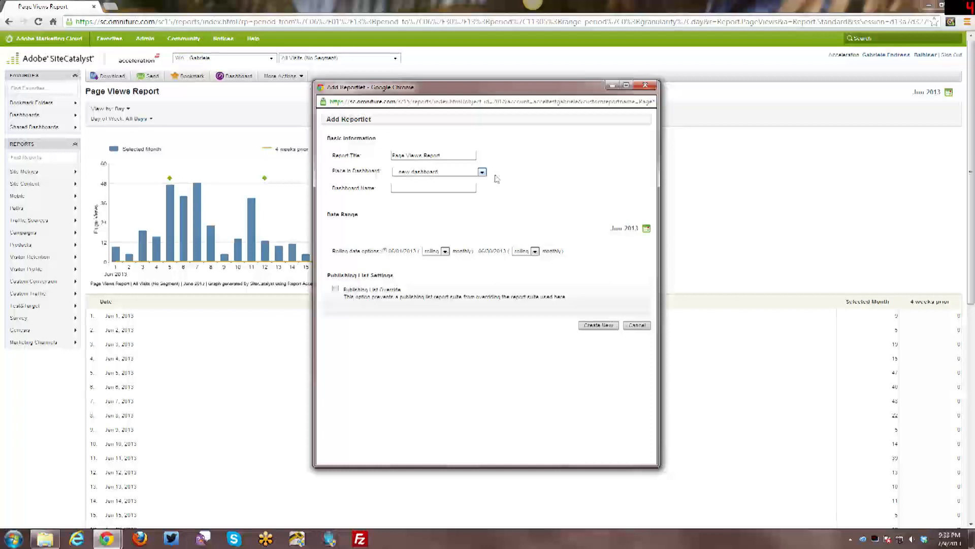
pyautogui.click(450, 172)
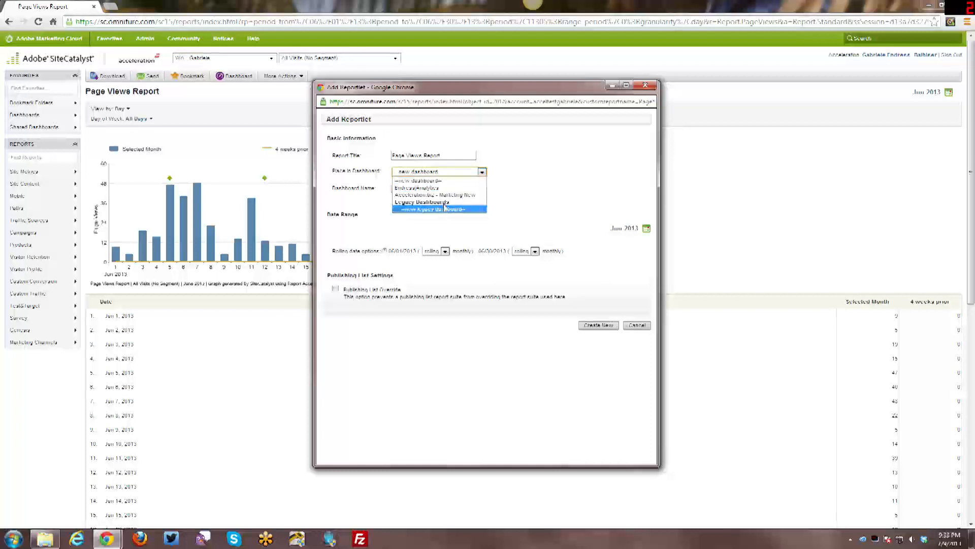
pyautogui.click(429, 180)
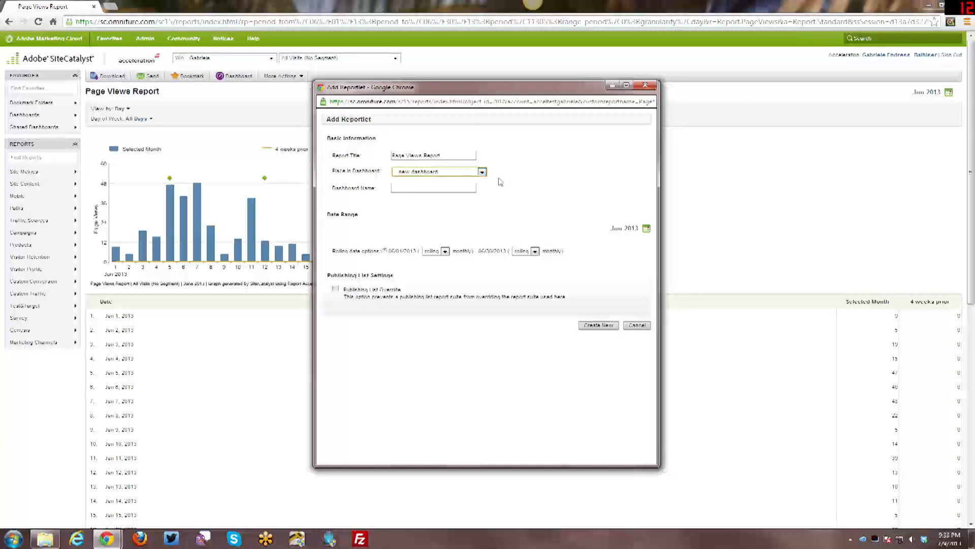
pyautogui.click(416, 188)
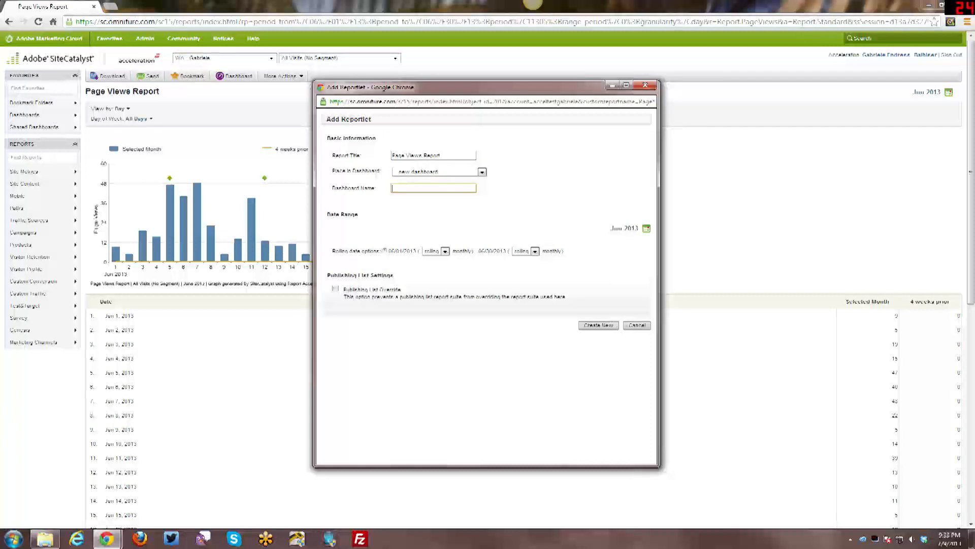
pyautogui.write('Dashboard Training')
# Step: Check the reportlet's date range calendar and the rolling options available for its start date
pyautogui.click(645, 230)
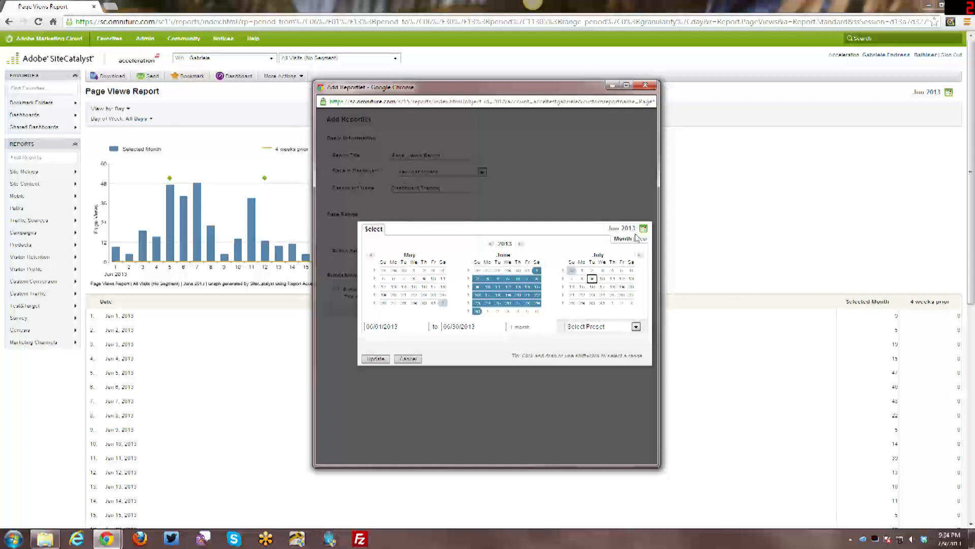
pyautogui.click(636, 238)
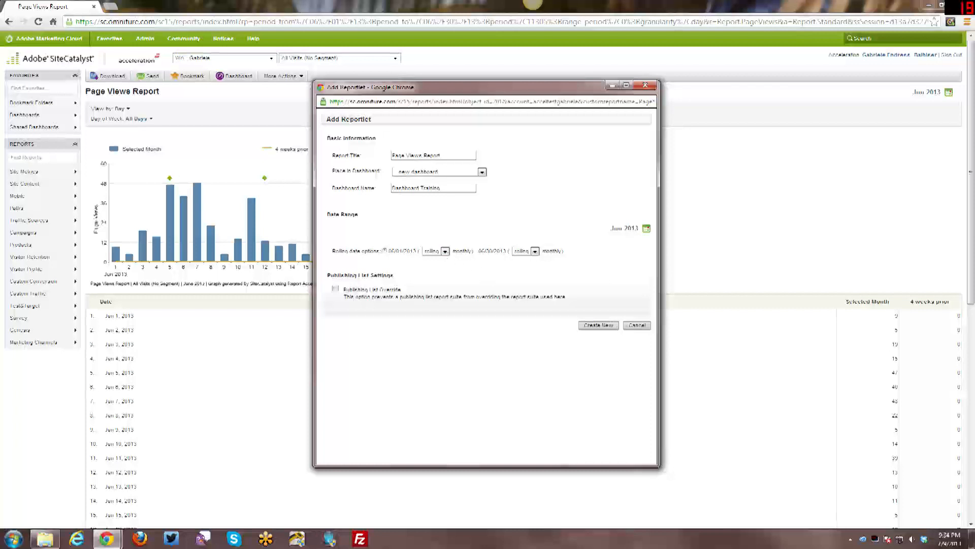
pyautogui.click(445, 251)
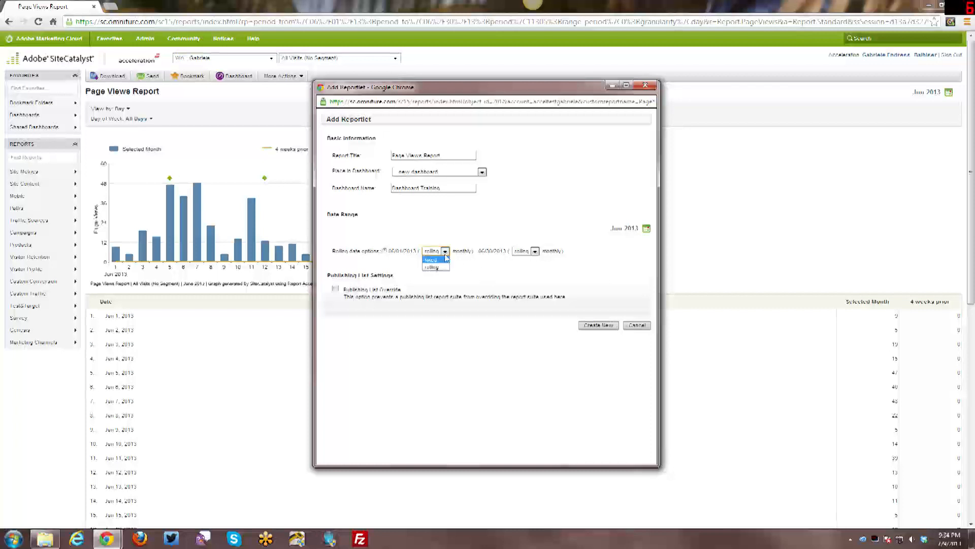
pyautogui.click(445, 251)
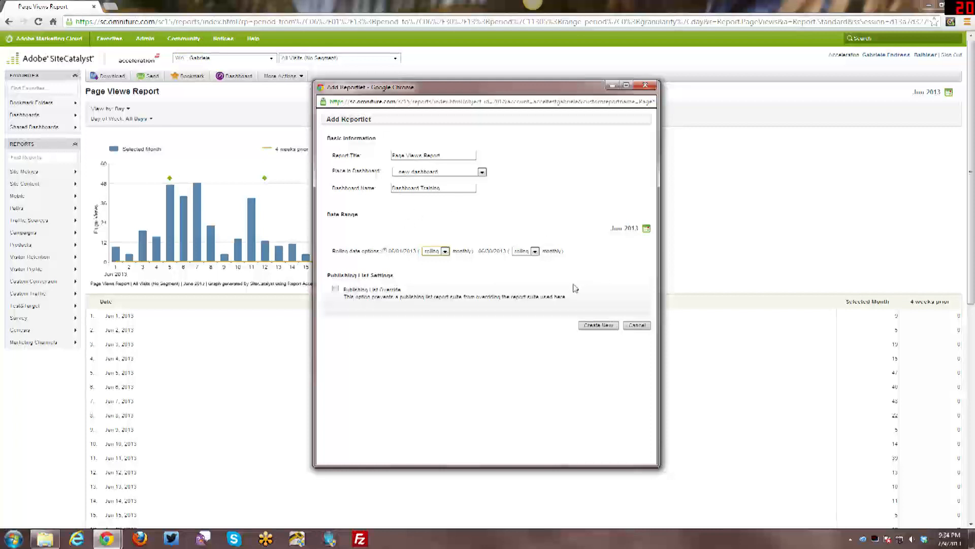
# Step: Try setting both the start and end dates of the reportlet to fixed
pyautogui.click(445, 251)
pyautogui.click(433, 259)
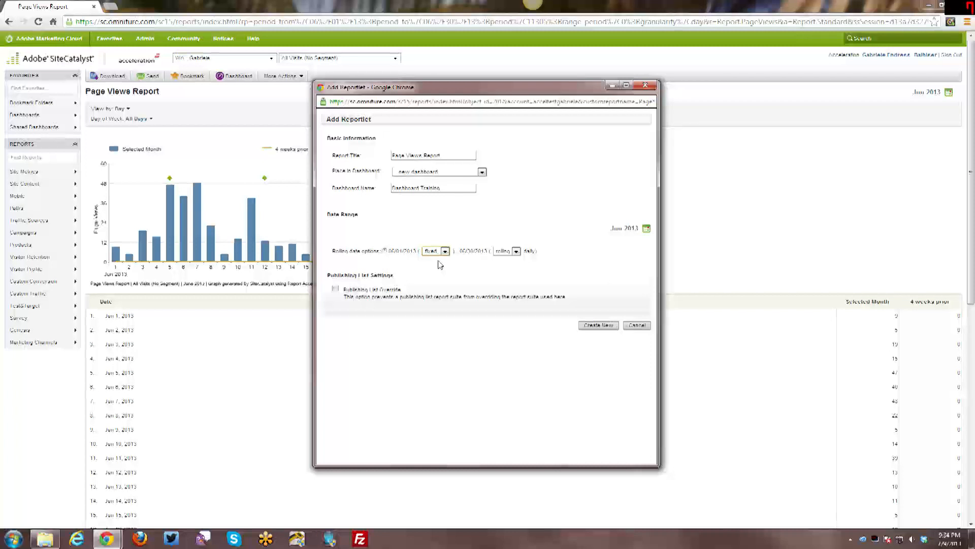
pyautogui.click(516, 251)
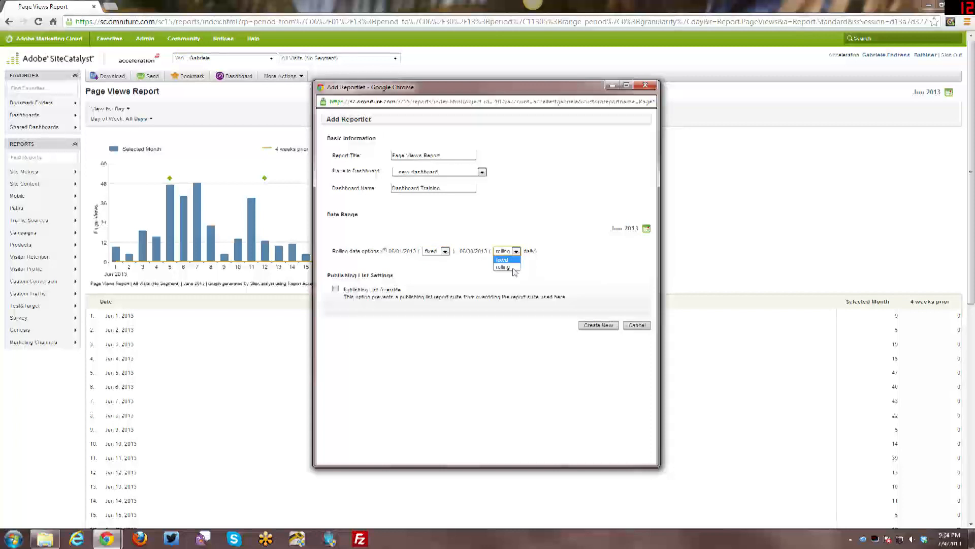
pyautogui.click(514, 260)
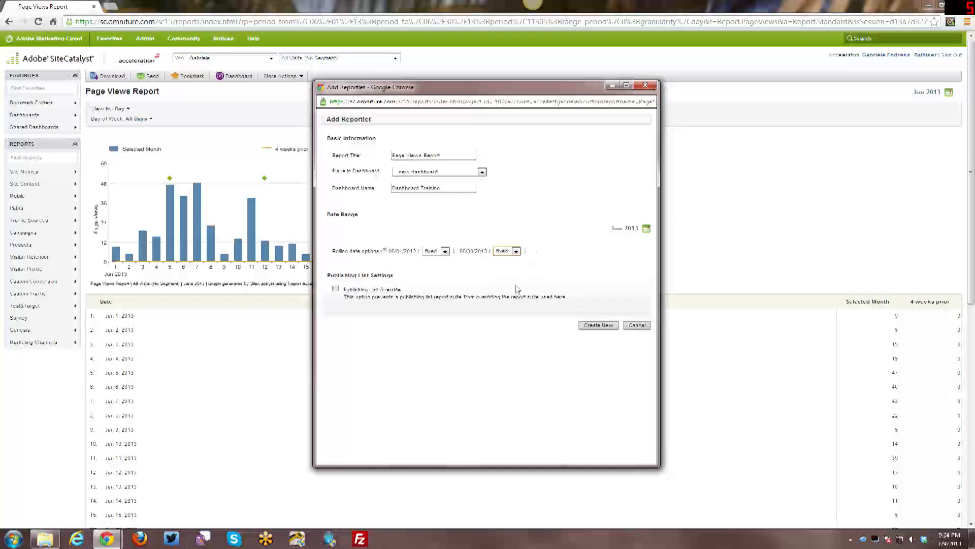
# Step: Set the reportlet's start and end dates back to rolling and create it in the new dashboard
pyautogui.click(507, 252)
pyautogui.click(507, 267)
pyautogui.click(445, 251)
pyautogui.click(435, 267)
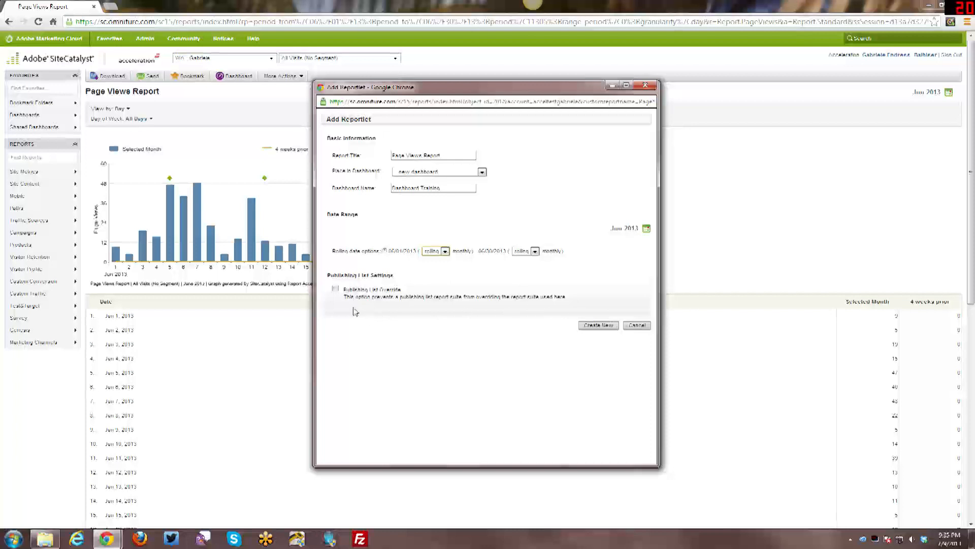
pyautogui.click(598, 328)
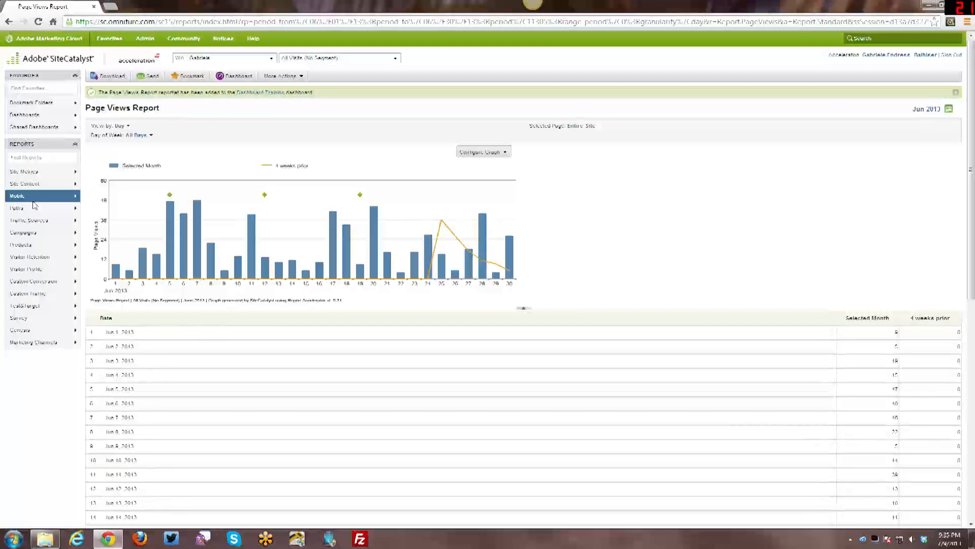
# Step: Open the Visits report and start adding it to a dashboard as a reportlet
pyautogui.click(41, 172)
pyautogui.click(97, 209)
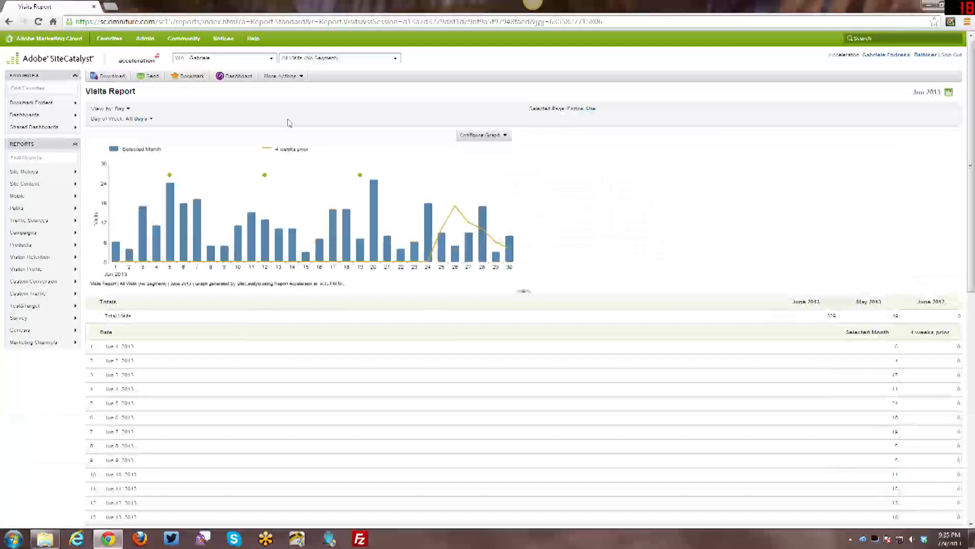
pyautogui.click(234, 77)
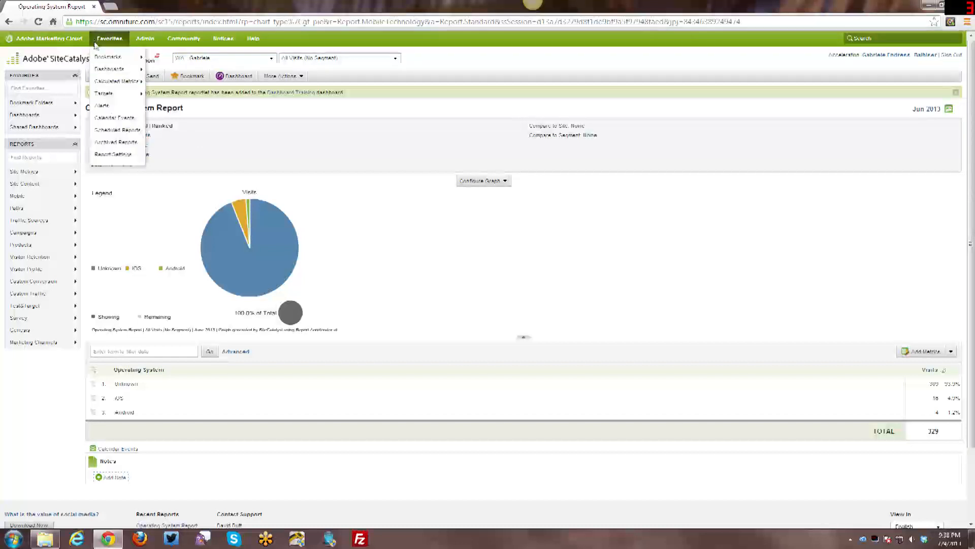
# Step: Open the Dashboard Training dashboard for layout editing
pyautogui.moveTo(109, 69)
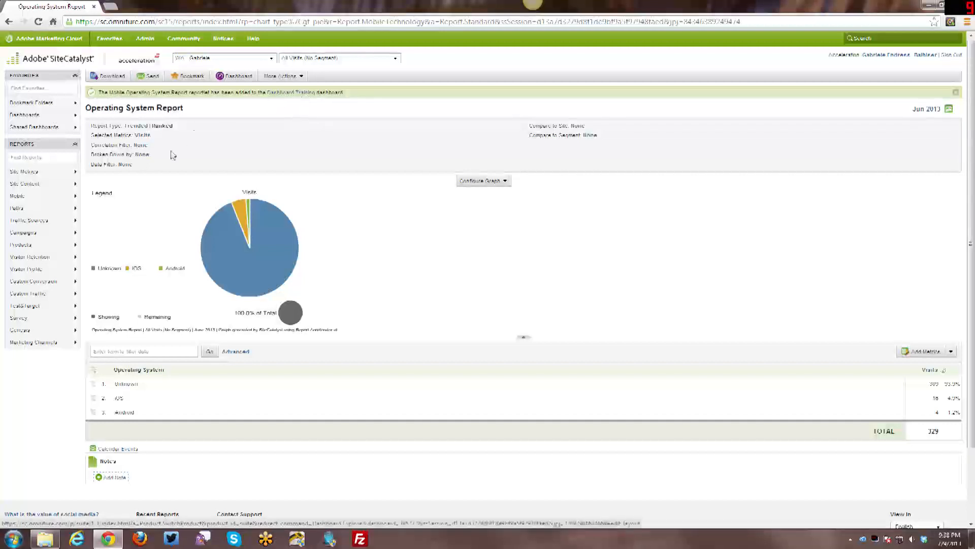
pyautogui.moveTo(54, 118)
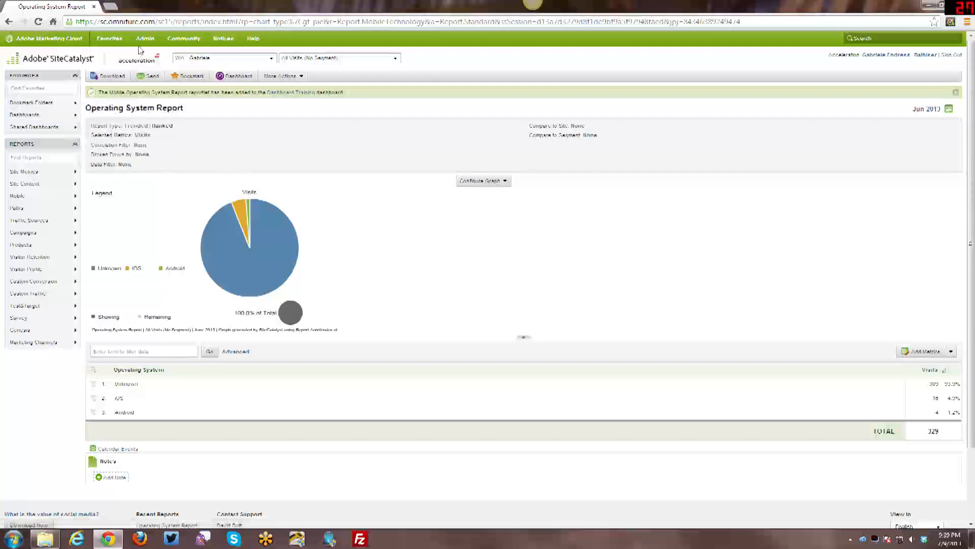
pyautogui.click(110, 39)
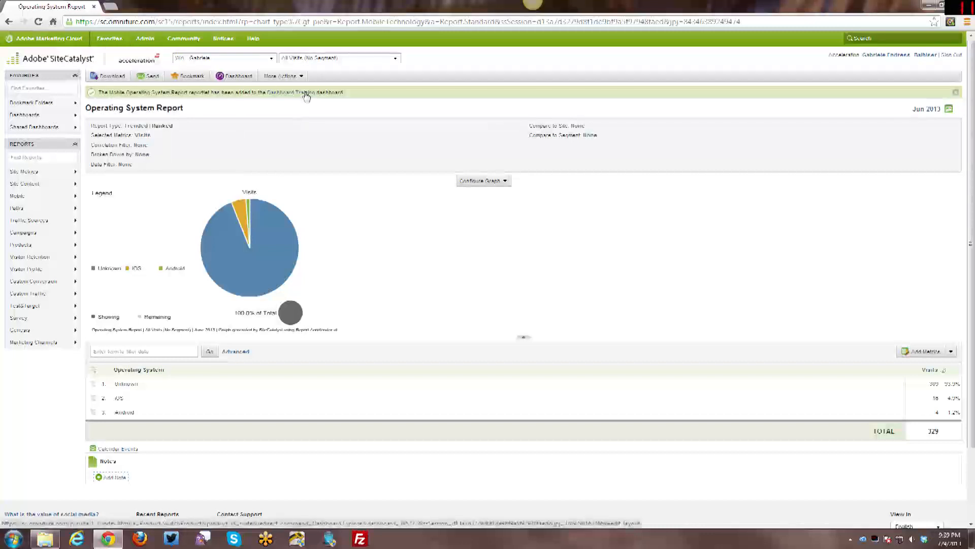
pyautogui.click(307, 93)
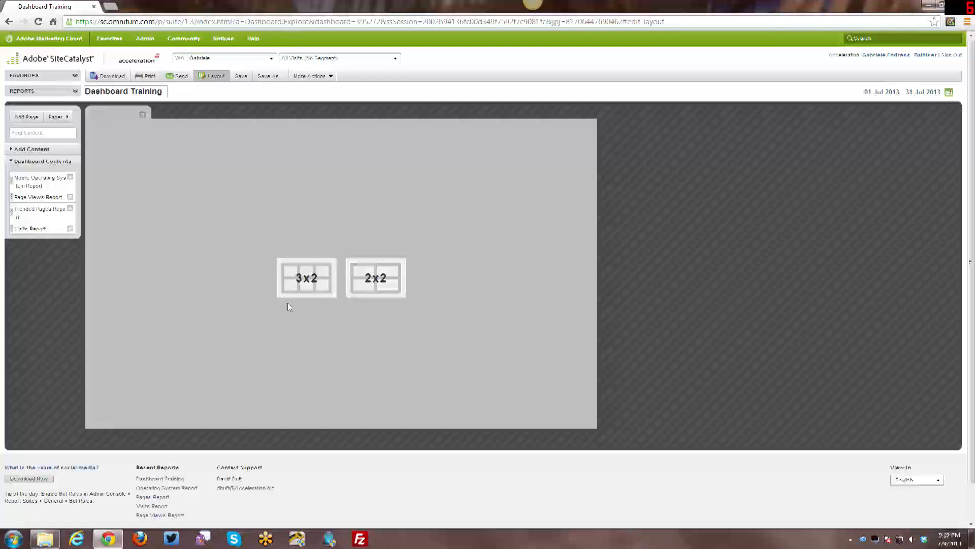
# Step: Give the first page a 2x2 layout holding Page Views and Visits above Trended Pages and Mobile Operating System reports
pyautogui.click(373, 286)
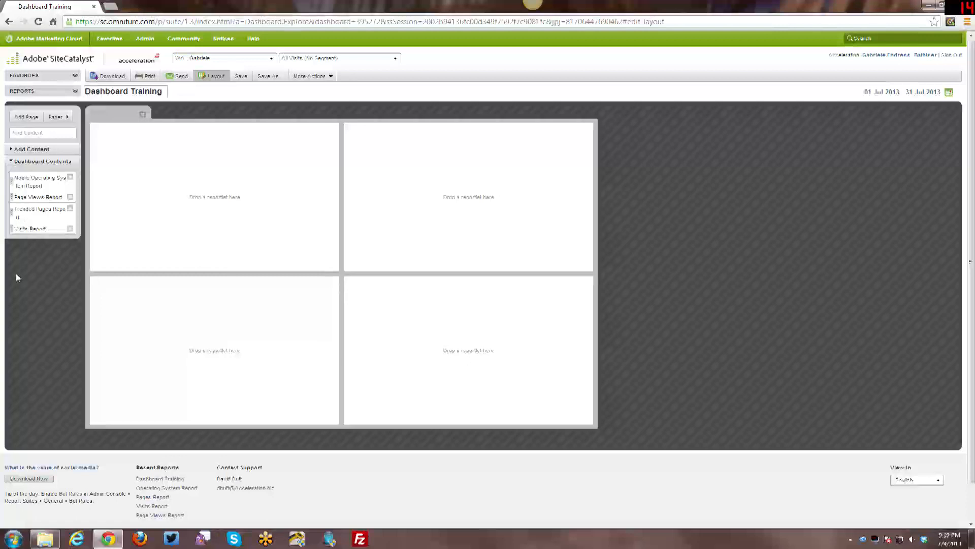
pyautogui.moveTo(17, 197); pyautogui.dragTo(164, 193)
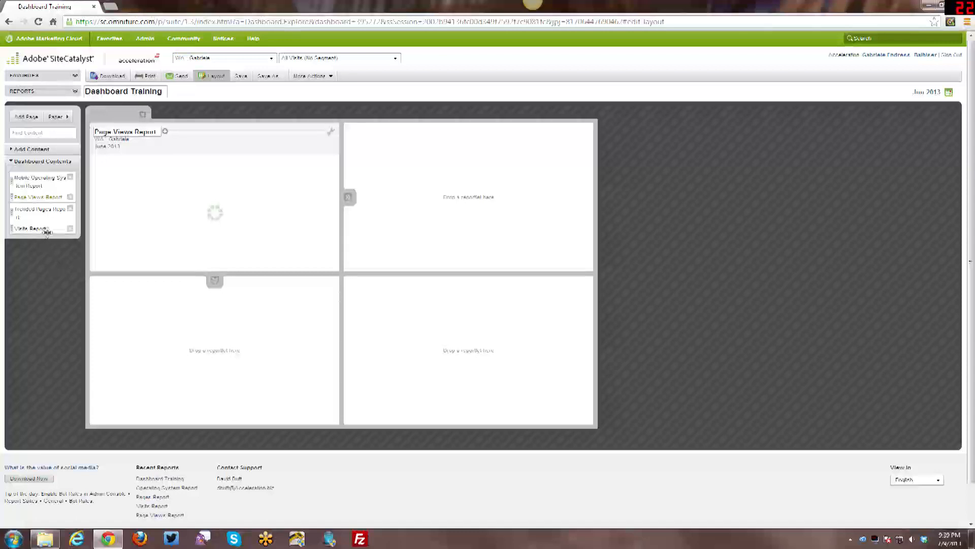
pyautogui.moveTo(43, 224); pyautogui.dragTo(396, 175)
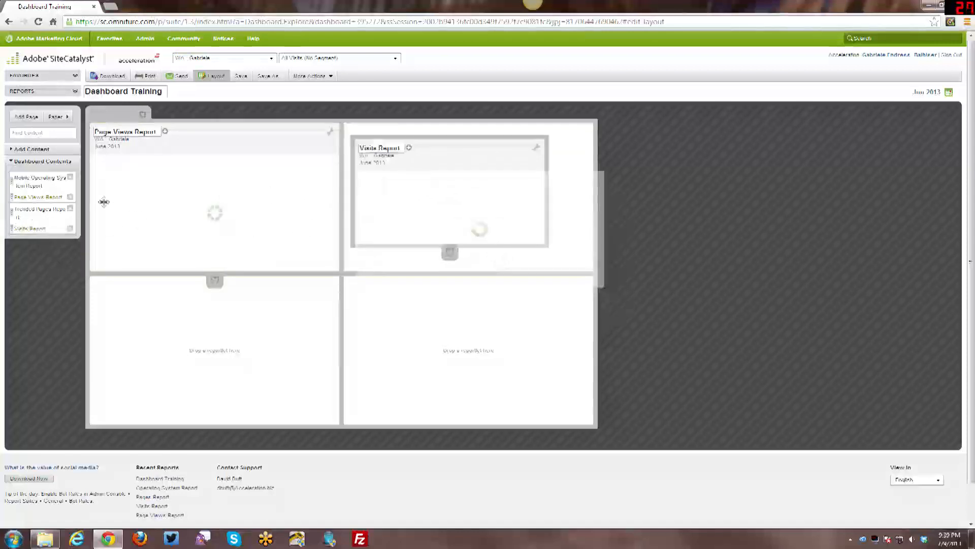
pyautogui.moveTo(41, 208); pyautogui.dragTo(155, 307)
pyautogui.moveTo(67, 191); pyautogui.dragTo(363, 294)
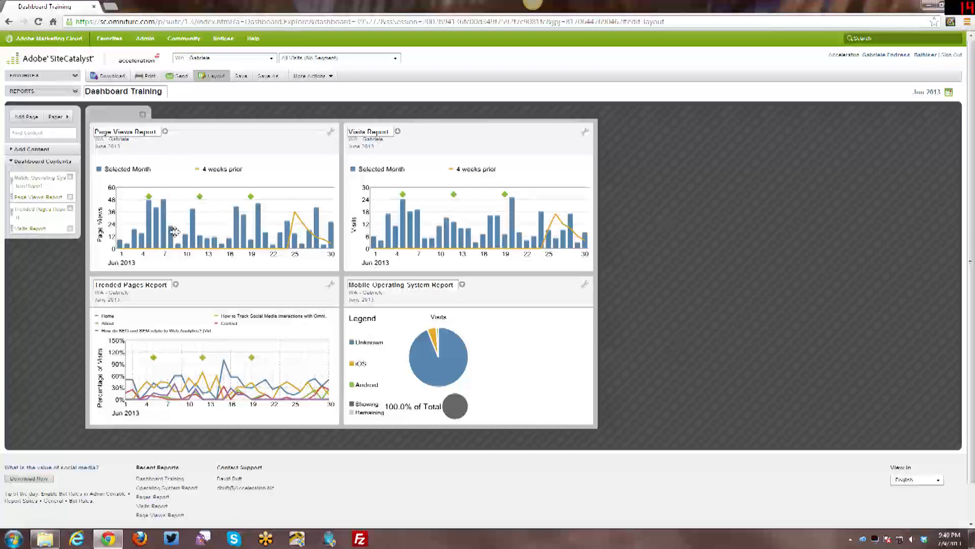
# Step: Add a second 2x2 page with the Page Views and Visits reports side by side, each expanded over the cell below
pyautogui.click(18, 118)
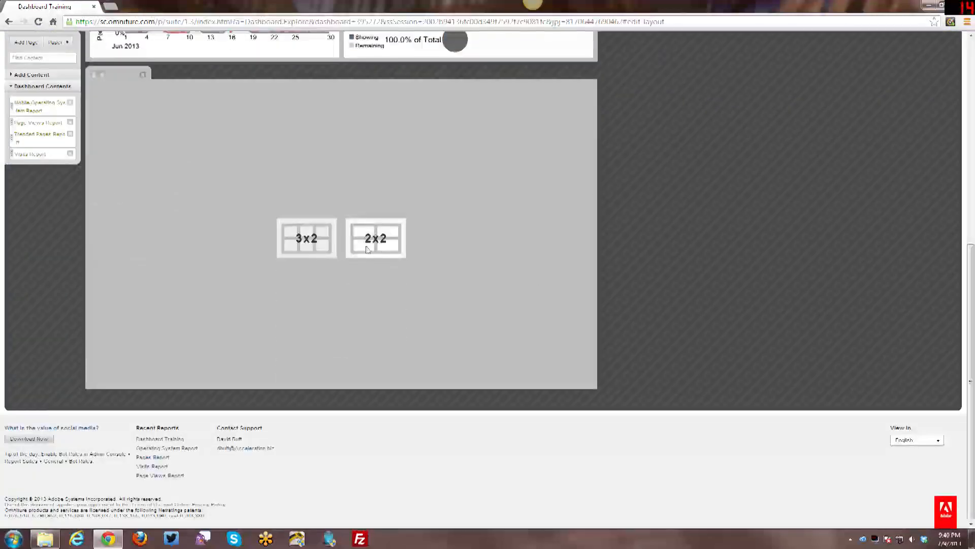
pyautogui.click(405, 256)
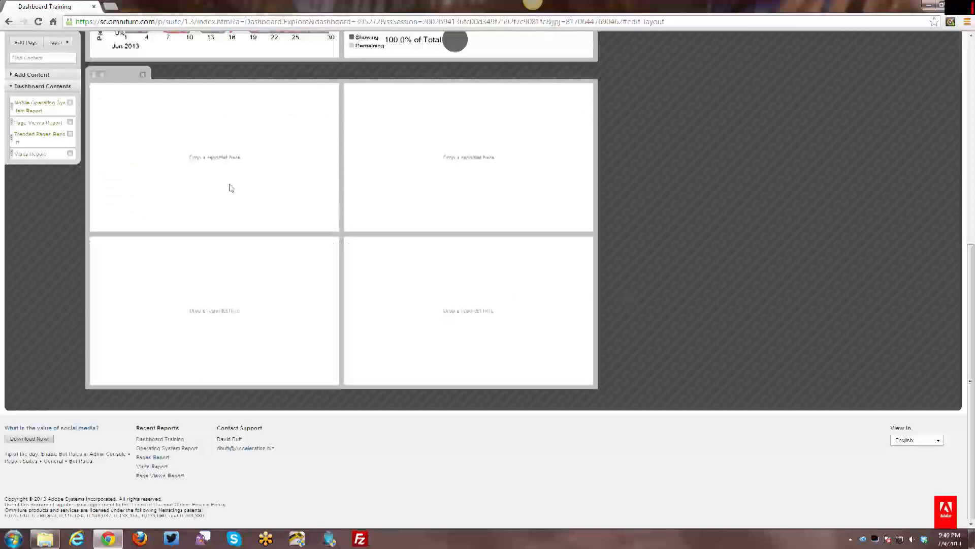
pyautogui.moveTo(29, 123); pyautogui.dragTo(127, 133)
pyautogui.moveTo(30, 154); pyautogui.dragTo(454, 143)
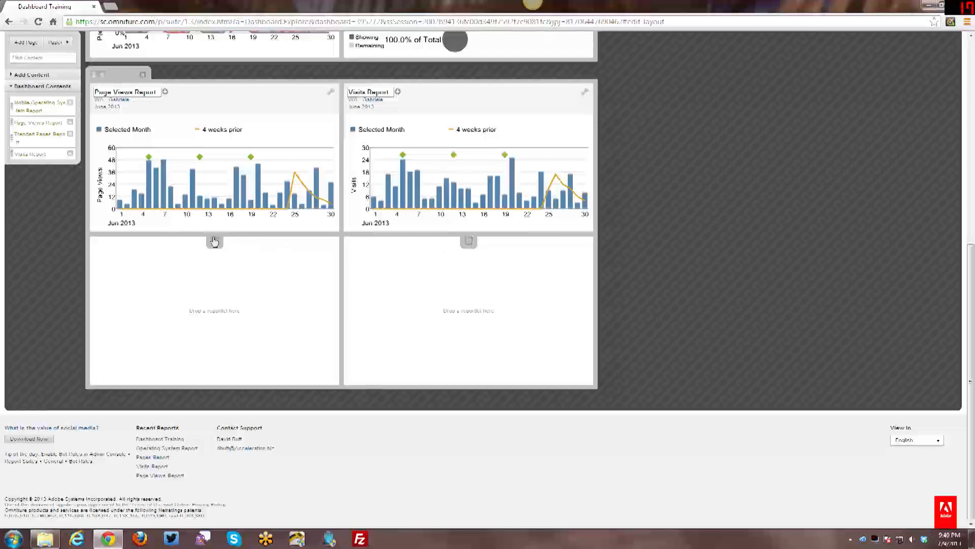
pyautogui.click(215, 242)
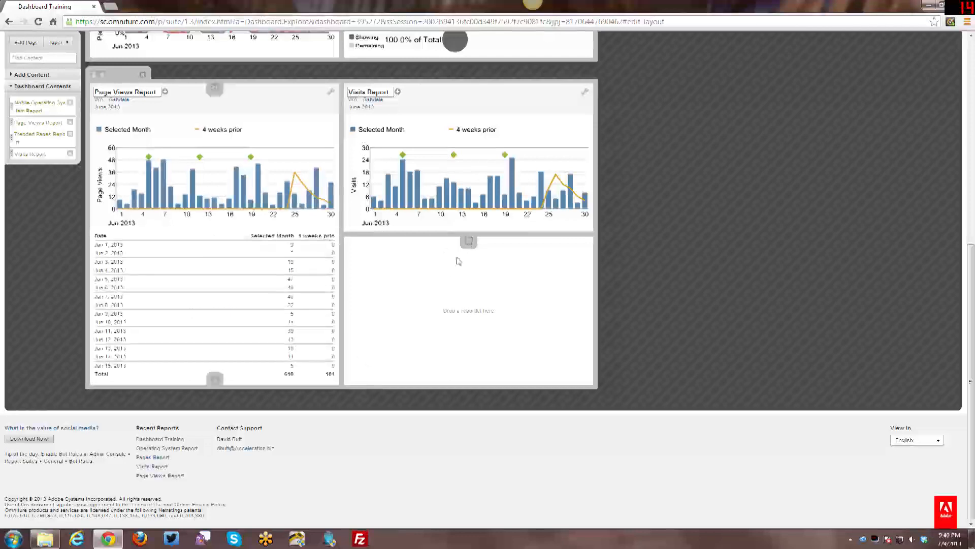
pyautogui.click(468, 241)
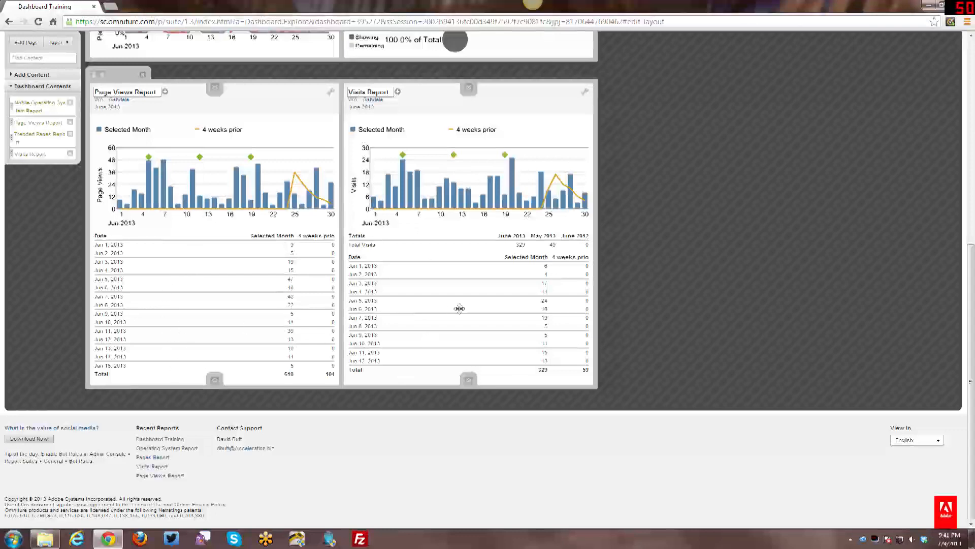
# Step: Add a third 2x2 page and place the Trended Pages Report on it, expanded across all four cells
pyautogui.scroll(1, 429, 312)
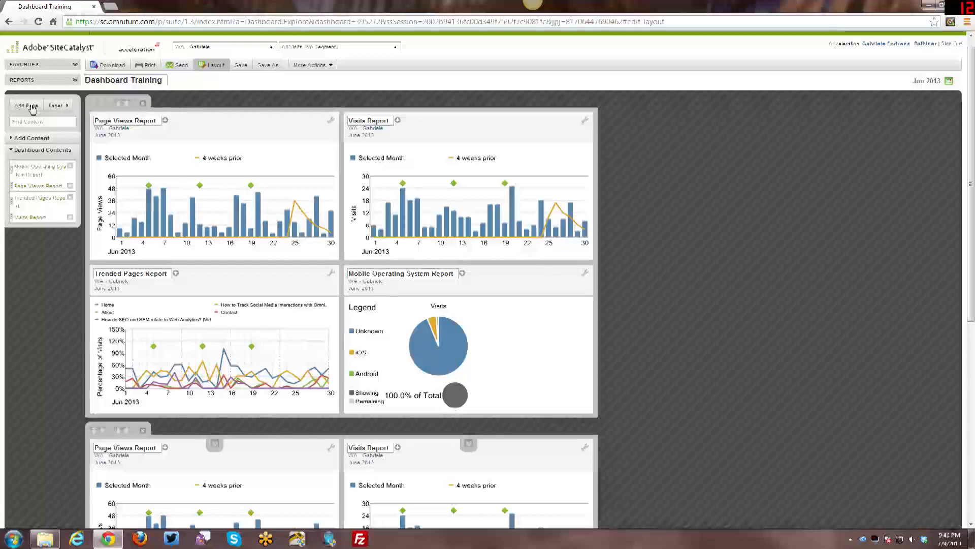
pyautogui.click(28, 105)
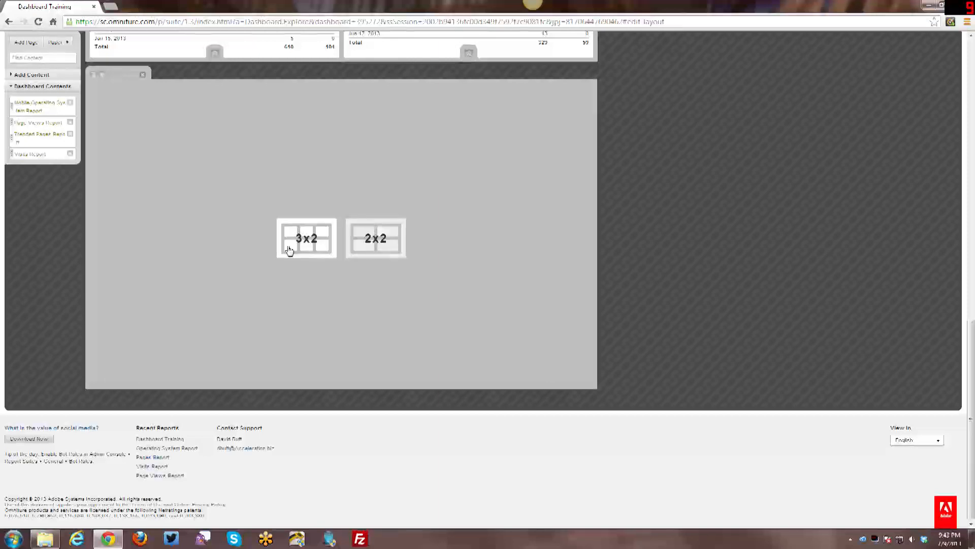
pyautogui.click(361, 252)
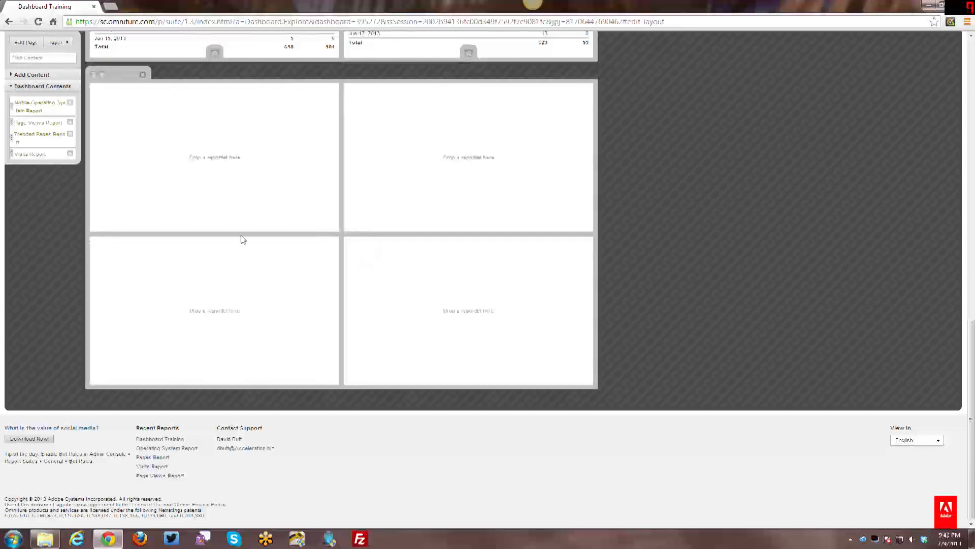
pyautogui.moveTo(32, 122); pyautogui.dragTo(201, 143)
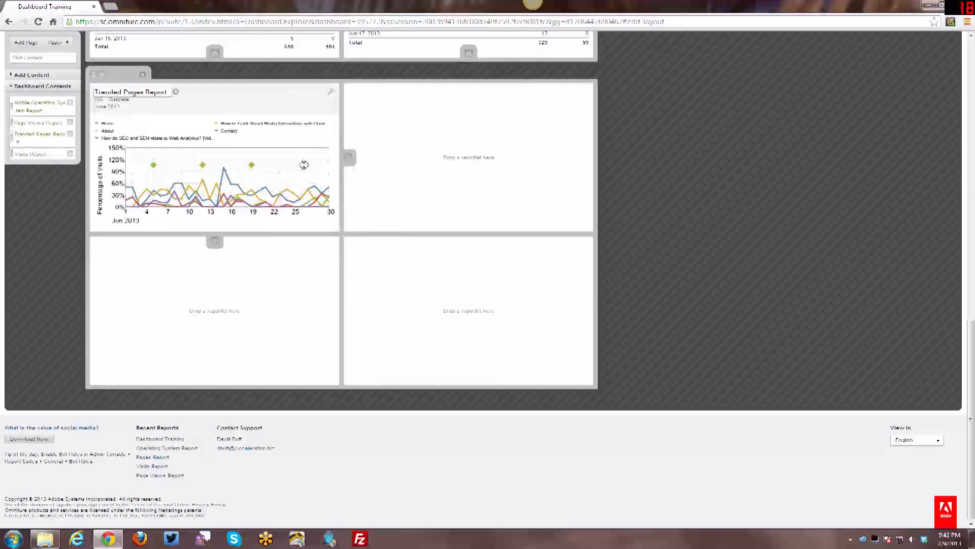
pyautogui.click(351, 157)
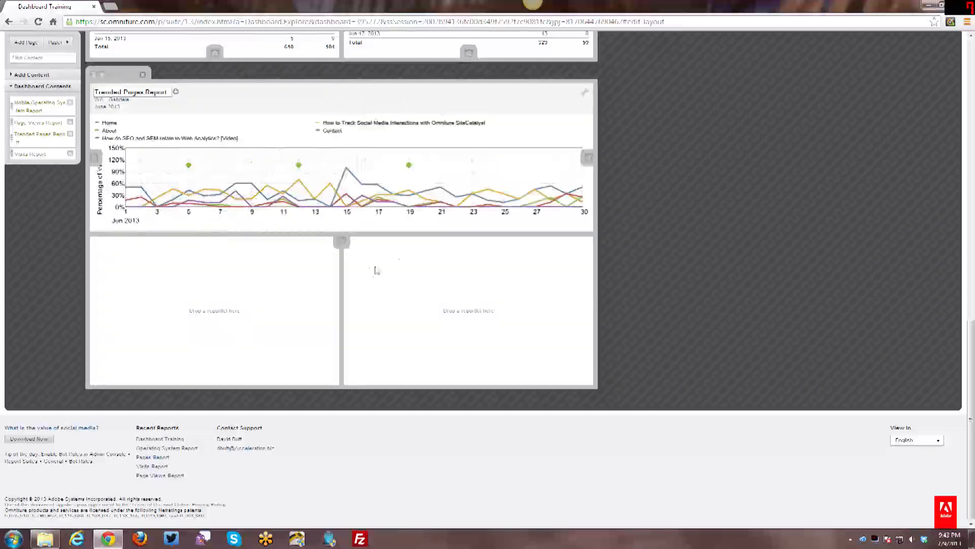
pyautogui.click(343, 242)
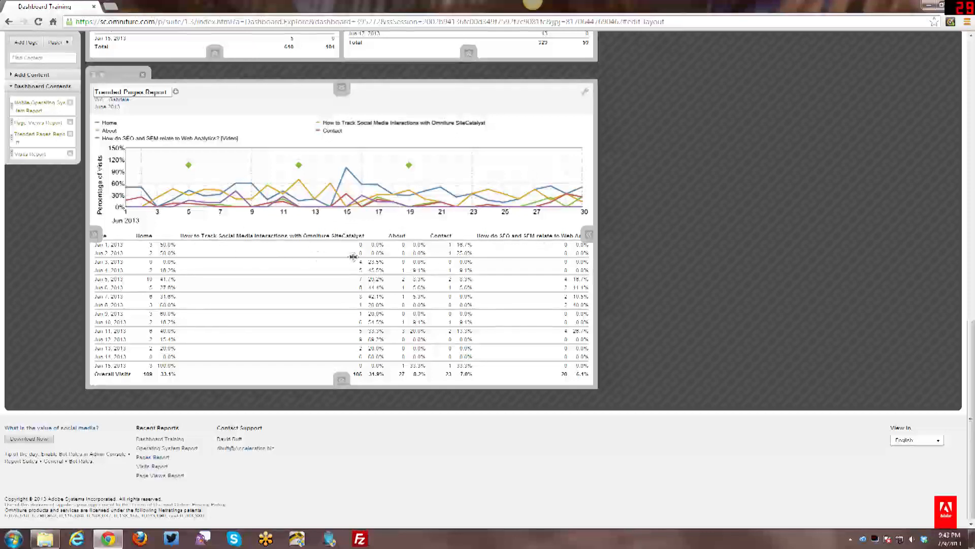
# Step: Narrow the Trended Pages Report on the third page to one column and expand it back across the full page
pyautogui.scroll(2, 655, 295)
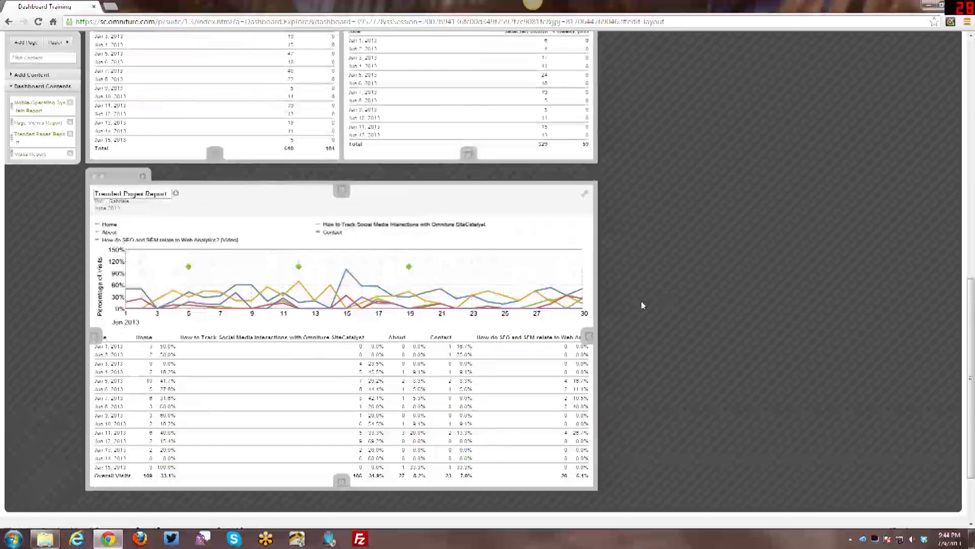
pyautogui.click(590, 338)
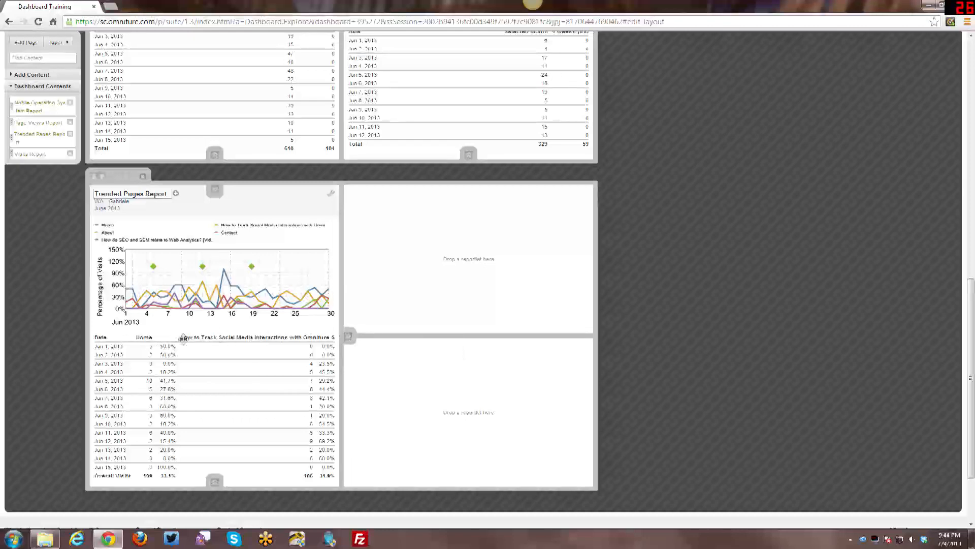
pyautogui.click(345, 335)
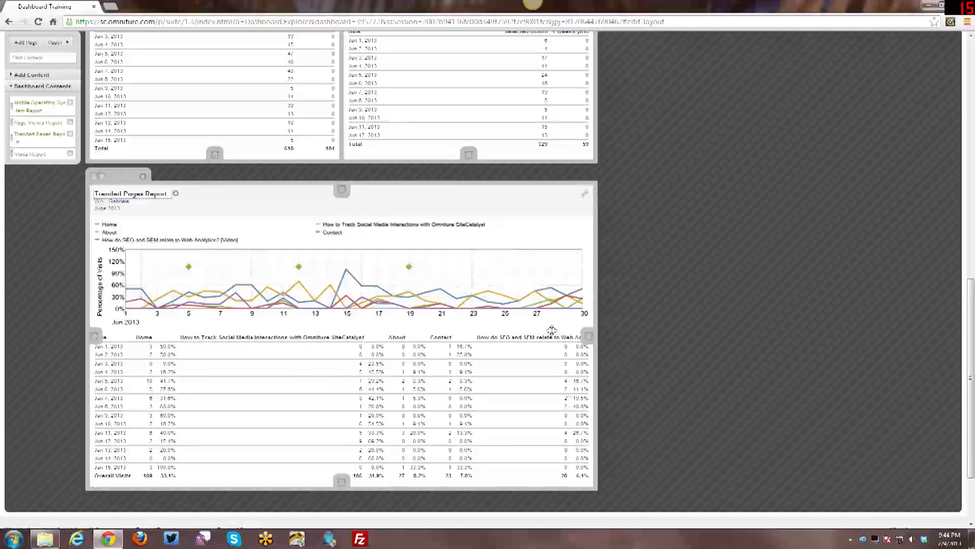
# Step: Add a fourth page to the dashboard and list the custom reportlets available under Data Content
pyautogui.scroll(4, 552, 329)
pyautogui.scroll(-2, 551, 329)
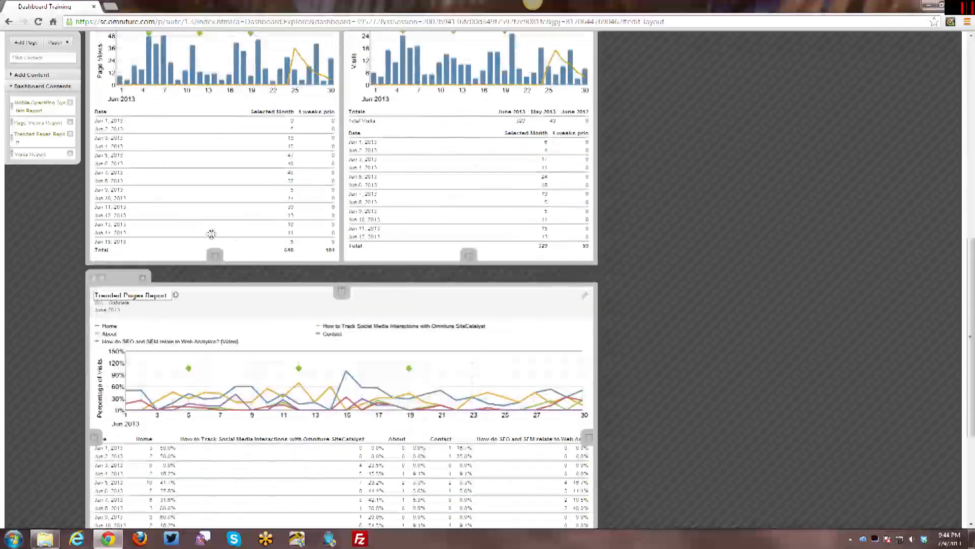
pyautogui.scroll(2, 304, 315)
pyautogui.scroll(1, 285, 300)
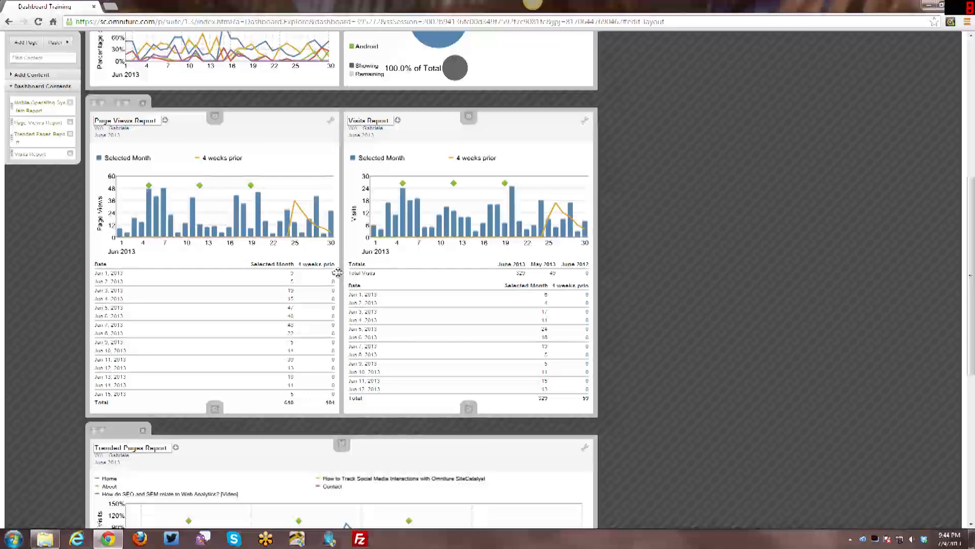
pyautogui.scroll(7, 337, 273)
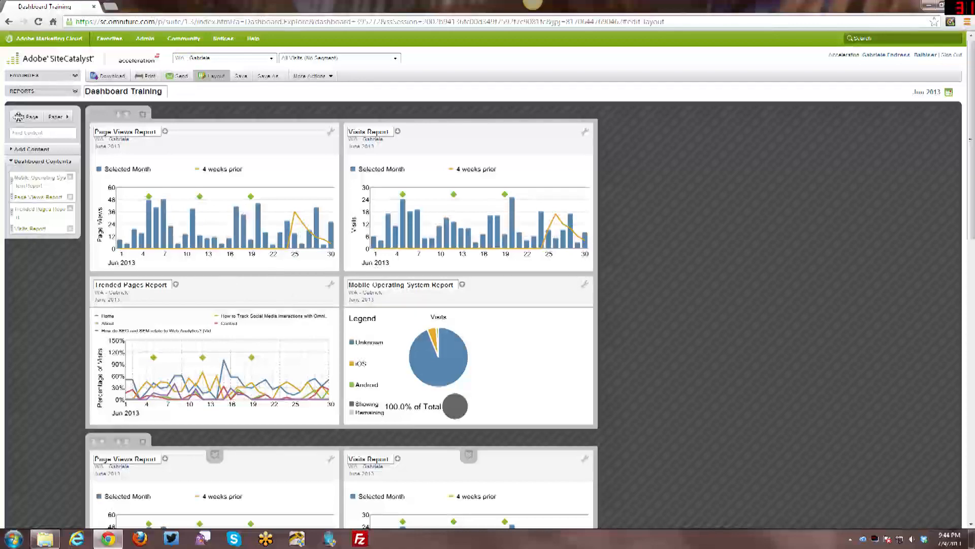
pyautogui.click(18, 117)
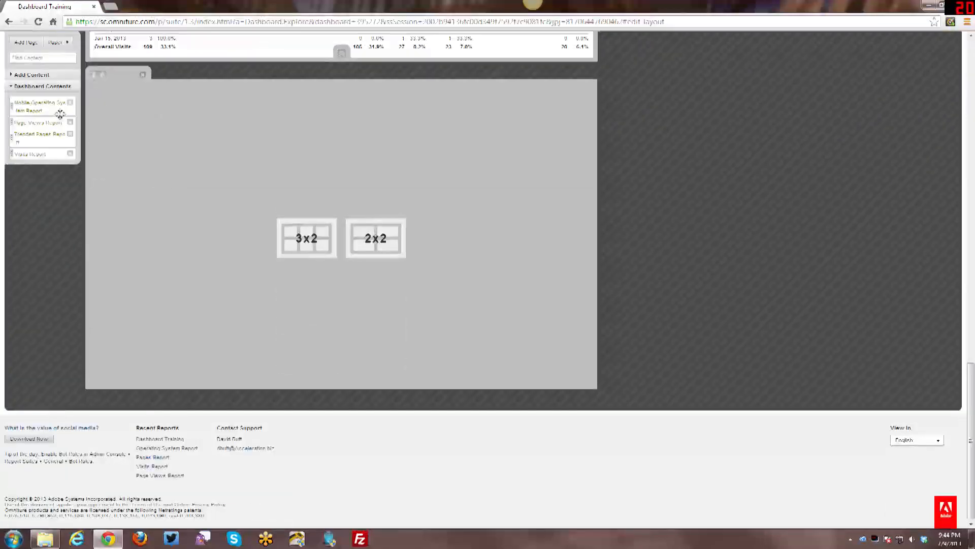
pyautogui.click(13, 77)
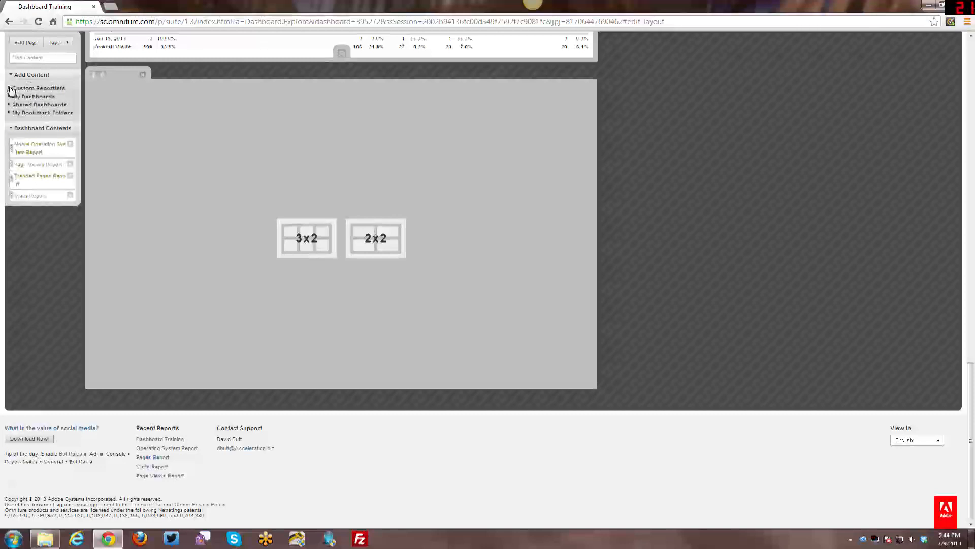
pyautogui.click(10, 89)
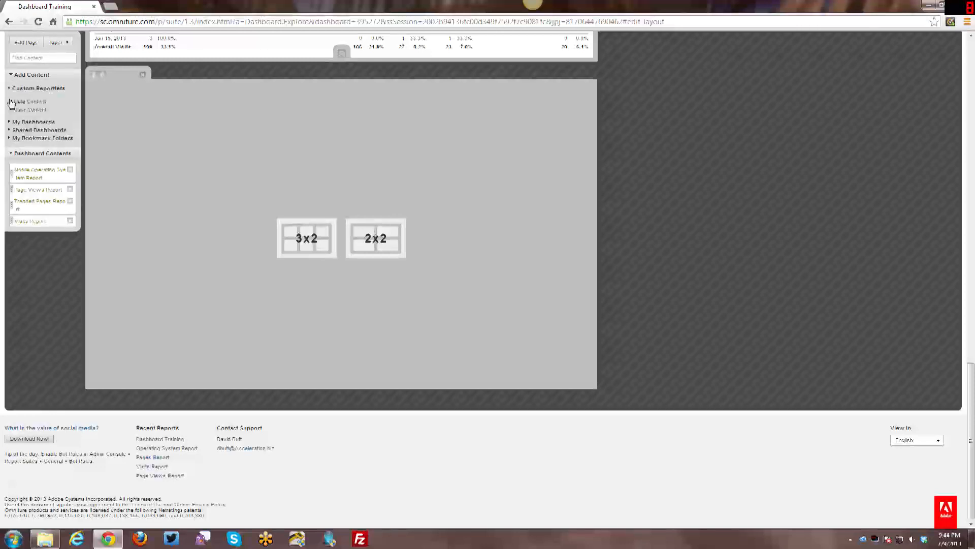
pyautogui.click(11, 101)
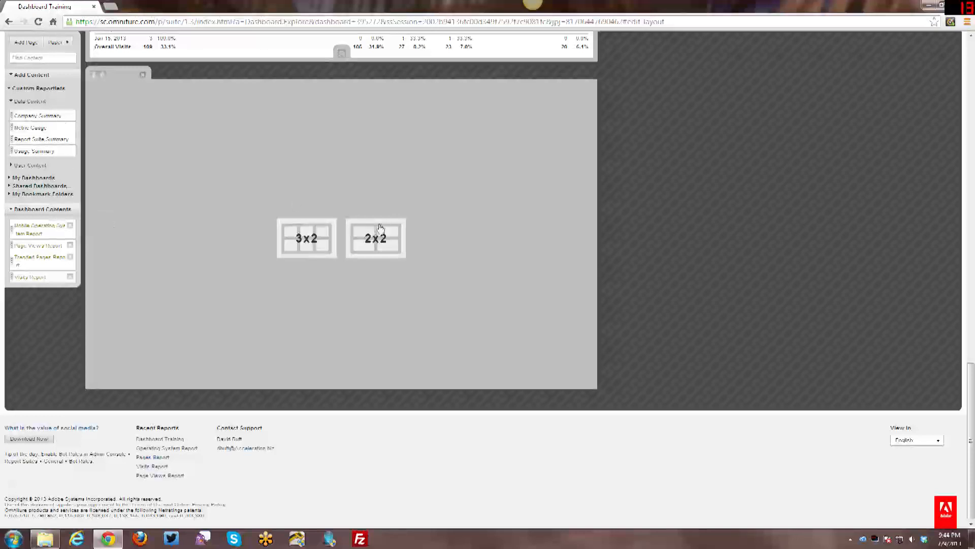
# Step: Give the fourth page a 2x2 layout and place the Company Summary reportlet on it, expanded across all four cells
pyautogui.click(376, 238)
pyautogui.moveTo(21, 116); pyautogui.dragTo(218, 136)
pyautogui.click(349, 162)
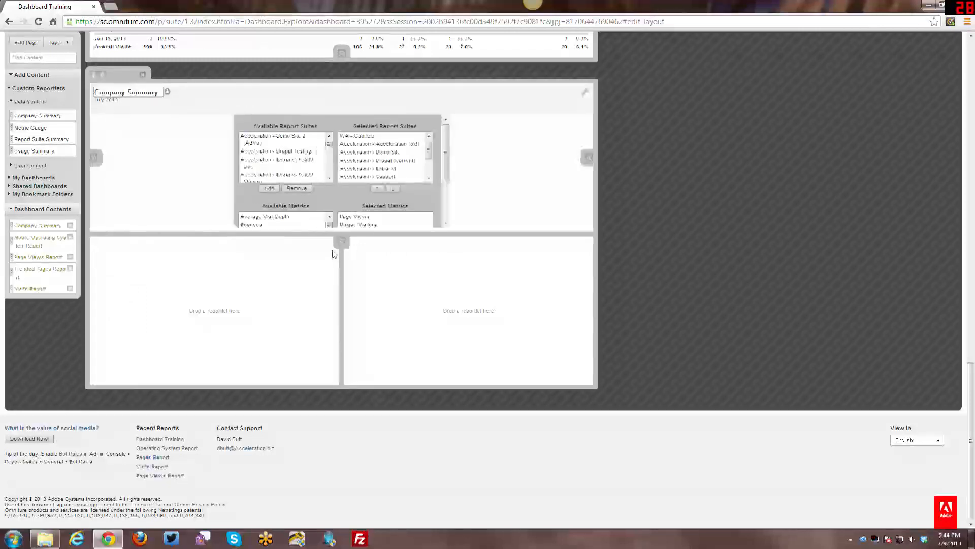
pyautogui.click(339, 239)
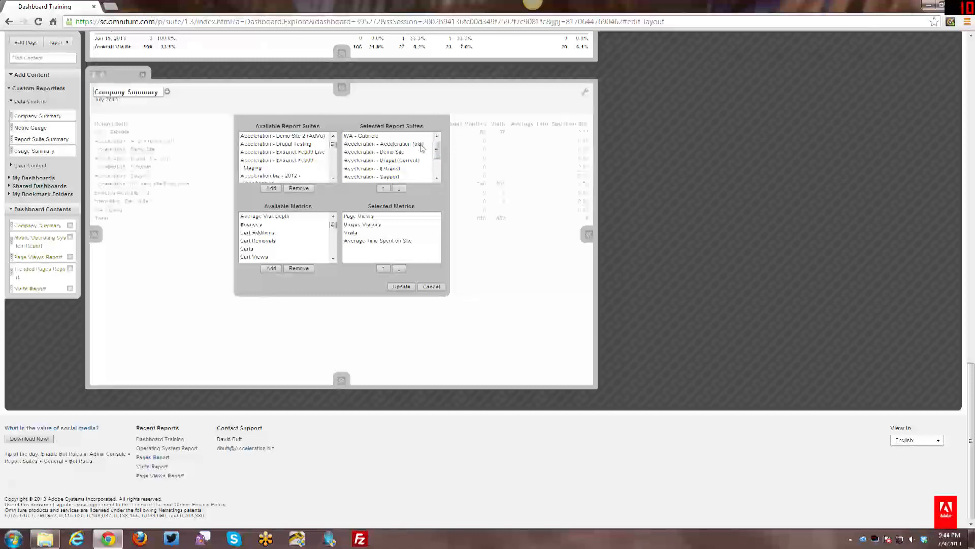
# Step: Remove all report suites except the first one from the Company Summary's selected report suites
pyautogui.moveTo(437, 150)
pyautogui.mouseDown()
pyautogui.moveTo(435, 170)
pyautogui.moveTo(436, 142)
pyautogui.mouseUp()
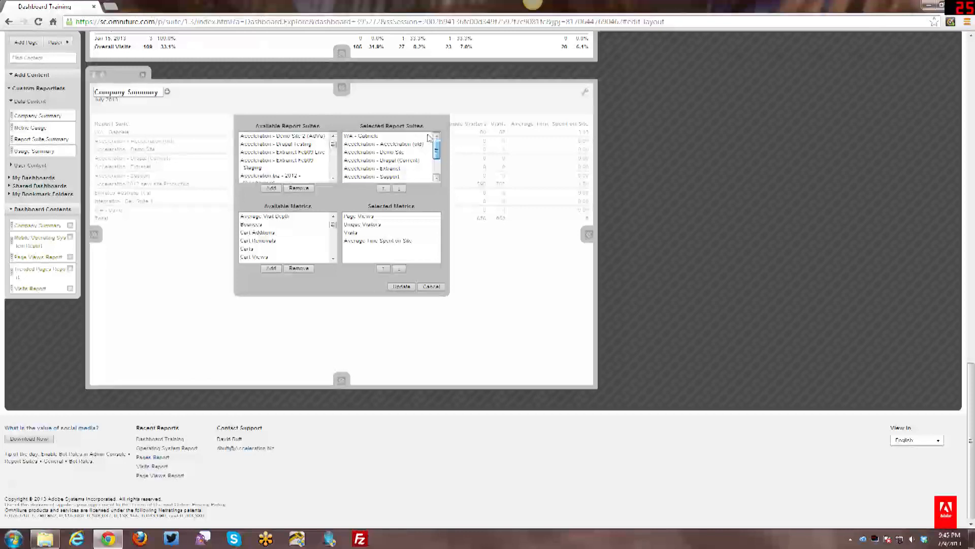
pyautogui.click(366, 145)
pyautogui.scroll(-1, 377, 169)
pyautogui.scroll(2, 378, 161)
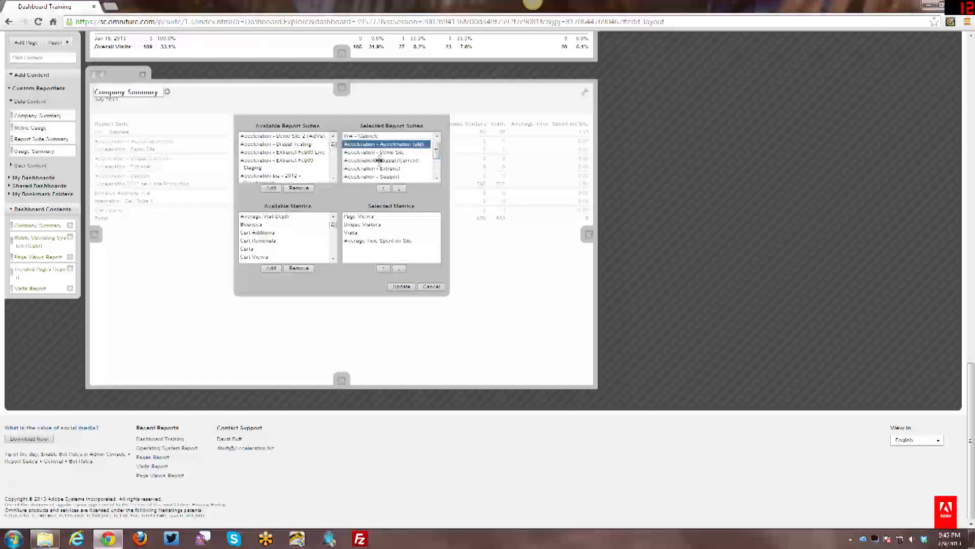
pyautogui.moveTo(390, 204); pyautogui.dragTo(434, 230)
pyautogui.click(436, 230)
pyautogui.click(436, 230)
pyautogui.keyDown('ctrl'); pyautogui.click(406, 200); pyautogui.keyUp('ctrl')
pyautogui.keyDown('ctrl'); pyautogui.click(378, 214); pyautogui.keyUp('ctrl')
pyautogui.keyDown('ctrl'); pyautogui.click(371, 222); pyautogui.keyUp('ctrl')
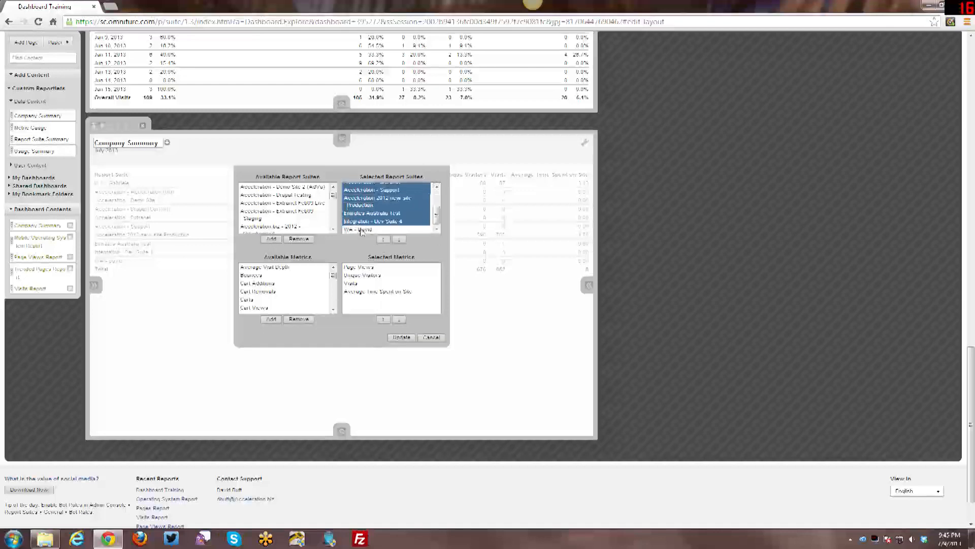
pyautogui.keyDown('ctrl'); pyautogui.click(361, 228); pyautogui.keyUp('ctrl')
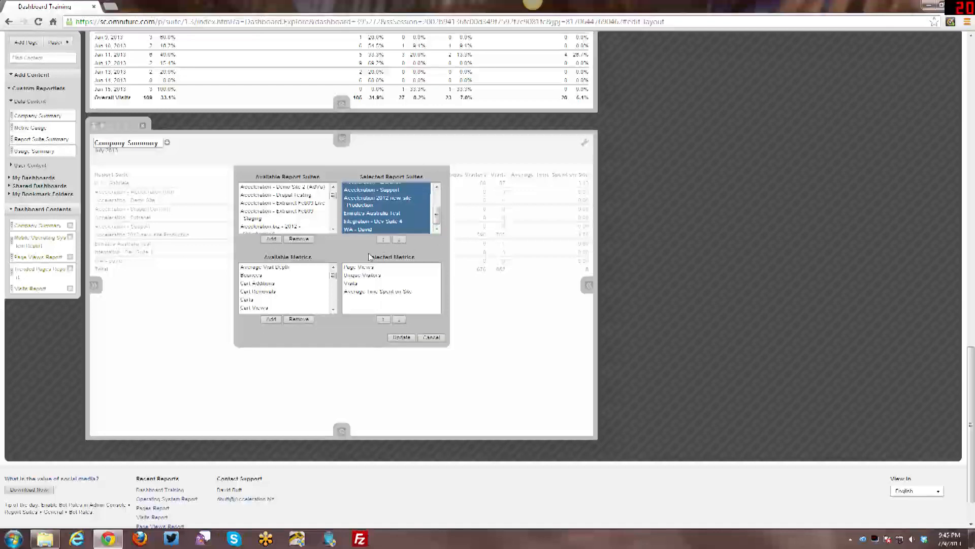
pyautogui.click(299, 239)
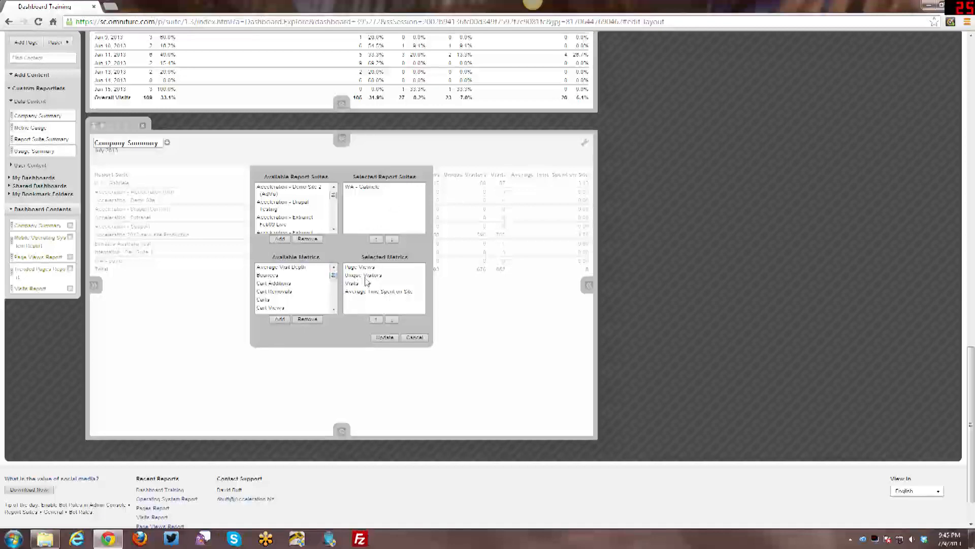
# Step: Add the Total Time Spent metric to the Company Summary's selected metrics
pyautogui.moveTo(334, 276); pyautogui.dragTo(322, 296)
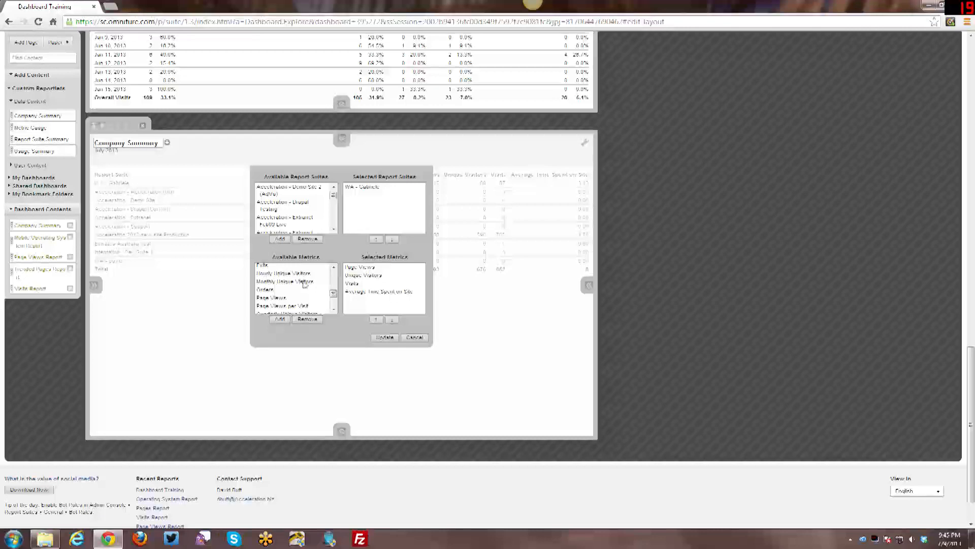
pyautogui.moveTo(335, 294)
pyautogui.mouseDown()
pyautogui.moveTo(333, 284)
pyautogui.moveTo(333, 302)
pyautogui.mouseUp()
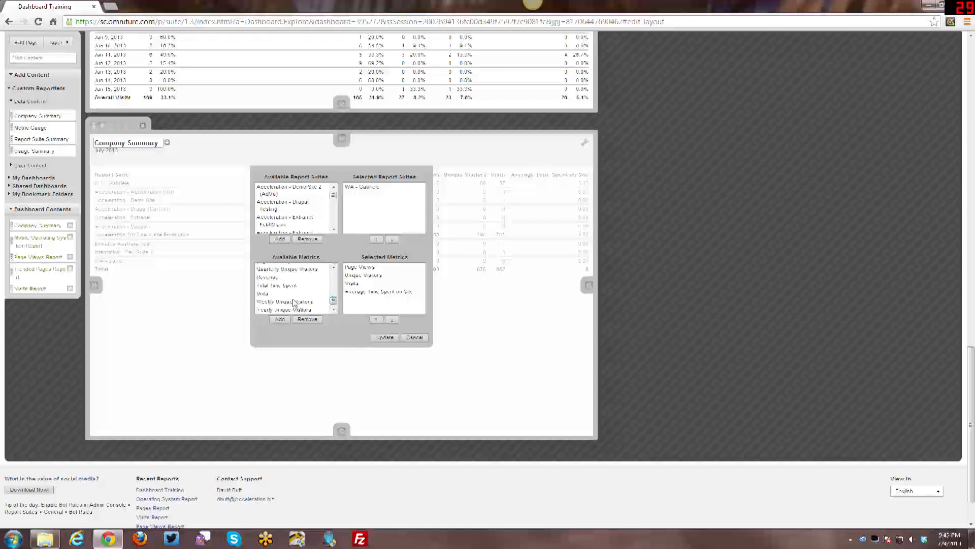
pyautogui.scroll(1, 305, 301)
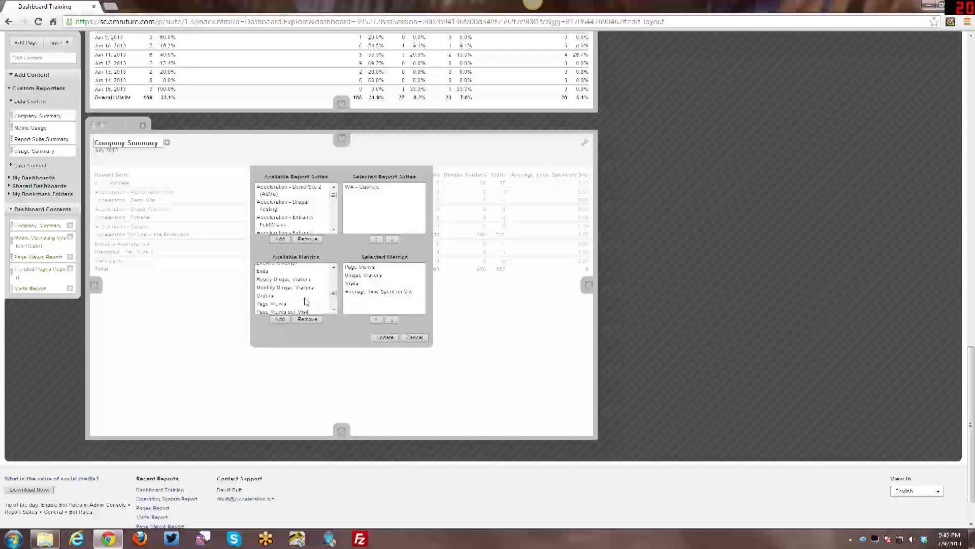
pyautogui.scroll(-1, 305, 302)
pyautogui.scroll(-1, 303, 300)
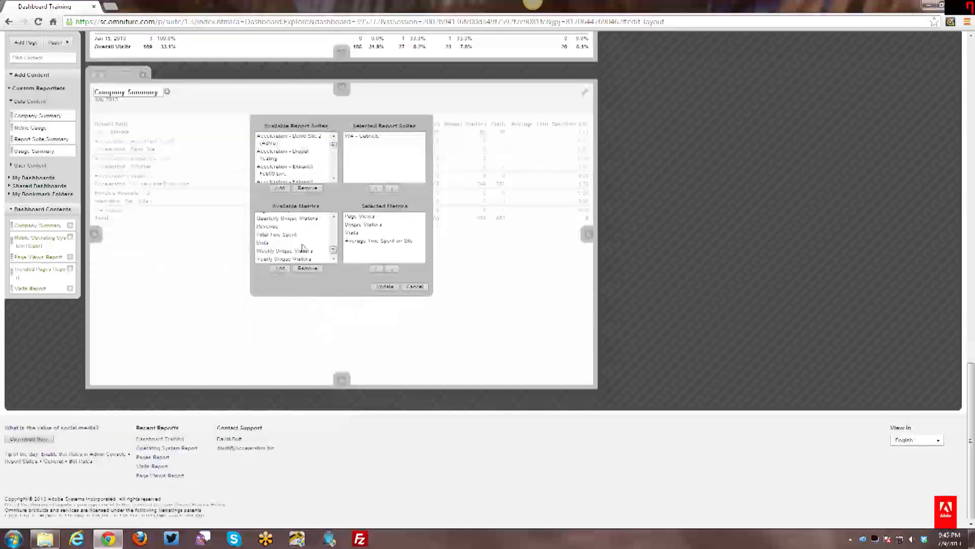
pyautogui.click(287, 234)
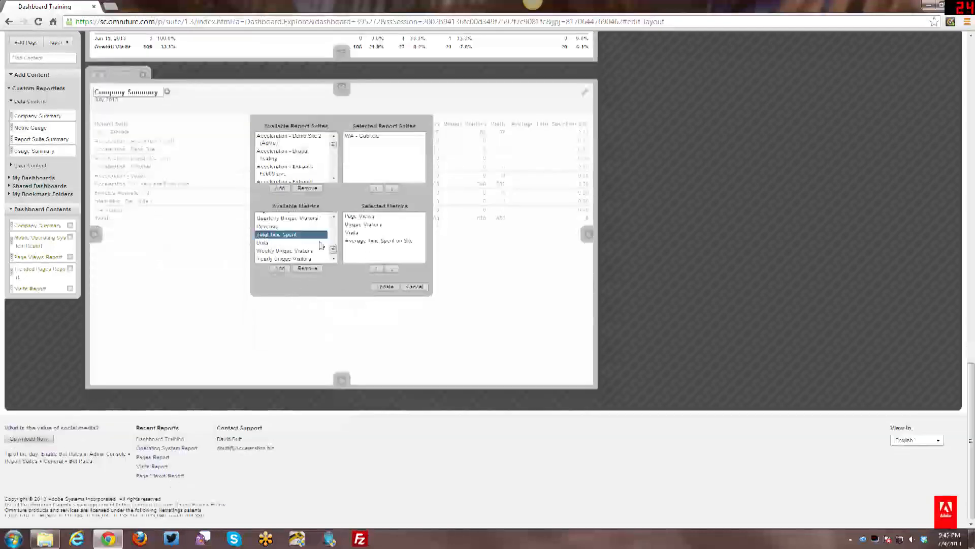
pyautogui.click(280, 269)
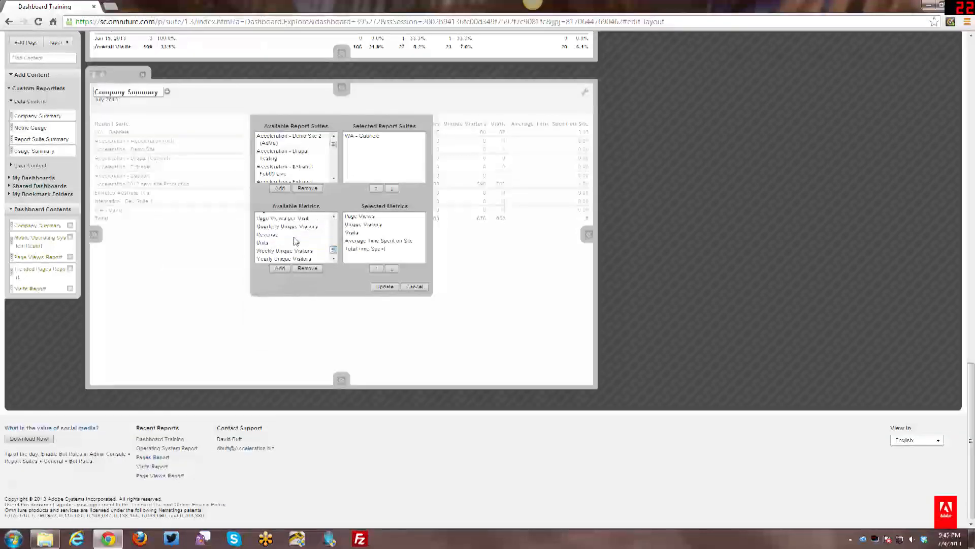
# Step: Add the Bounces and Average Visit Depth metrics to the Company Summary and update the reportlet
pyautogui.scroll(2, 285, 247)
pyautogui.scroll(2, 288, 247)
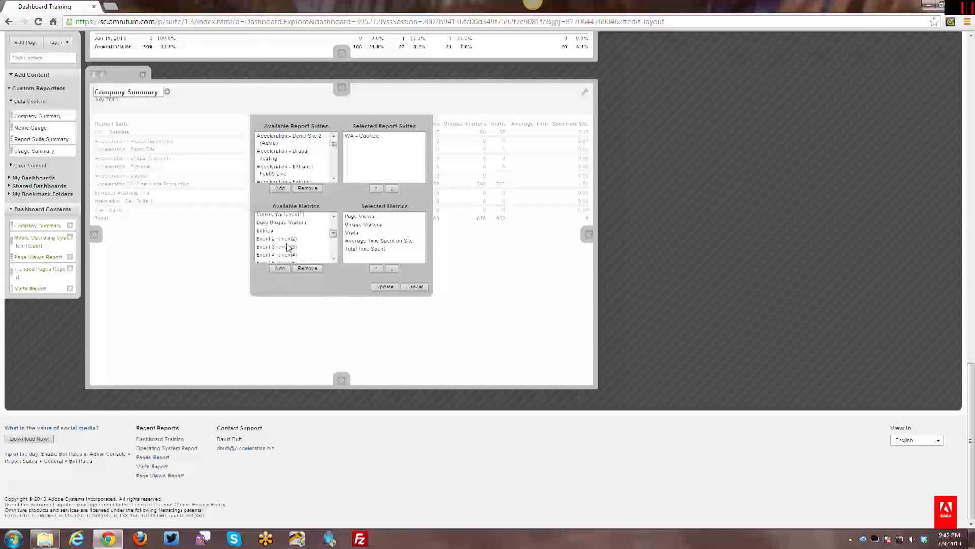
pyautogui.scroll(2, 288, 248)
pyautogui.scroll(1, 288, 246)
pyautogui.click(282, 226)
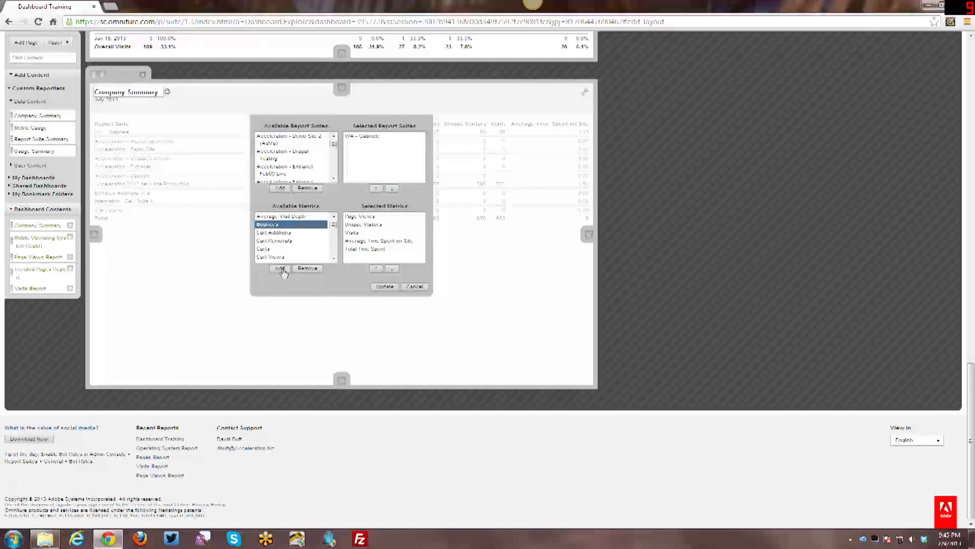
pyautogui.click(280, 269)
pyautogui.scroll(1, 303, 244)
pyautogui.click(304, 267)
pyautogui.click(280, 319)
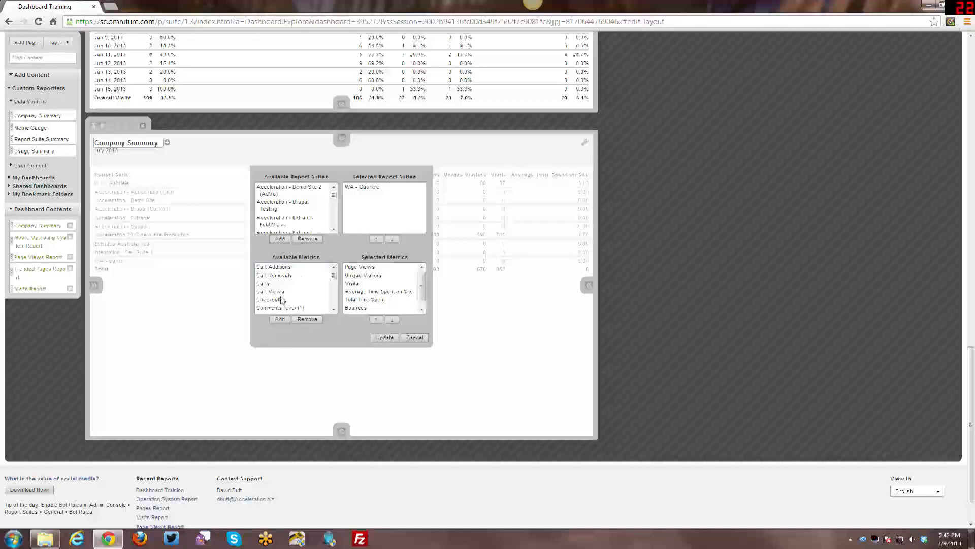
pyautogui.click(378, 337)
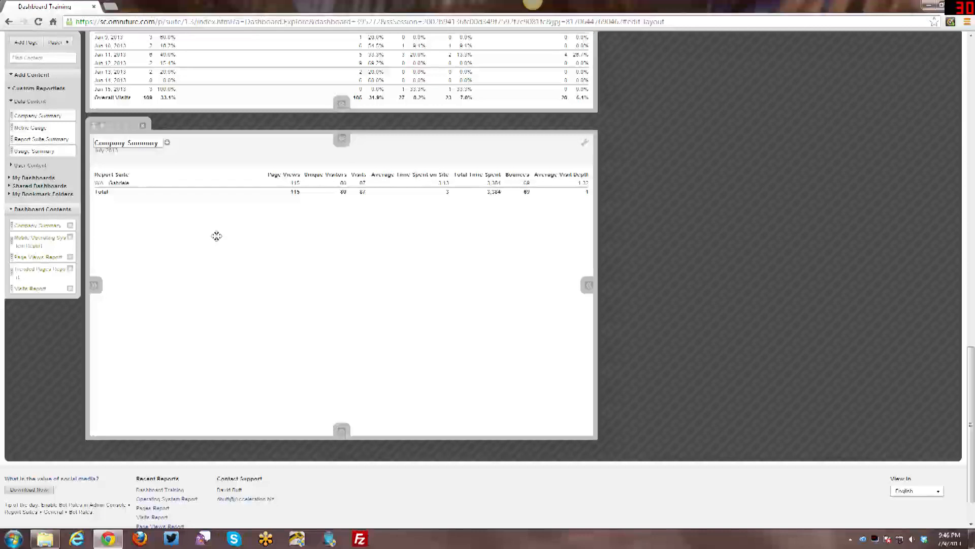
# Step: Shrink the Company Summary reportlet to the upper row of its page, keeping it across both columns
pyautogui.click(342, 431)
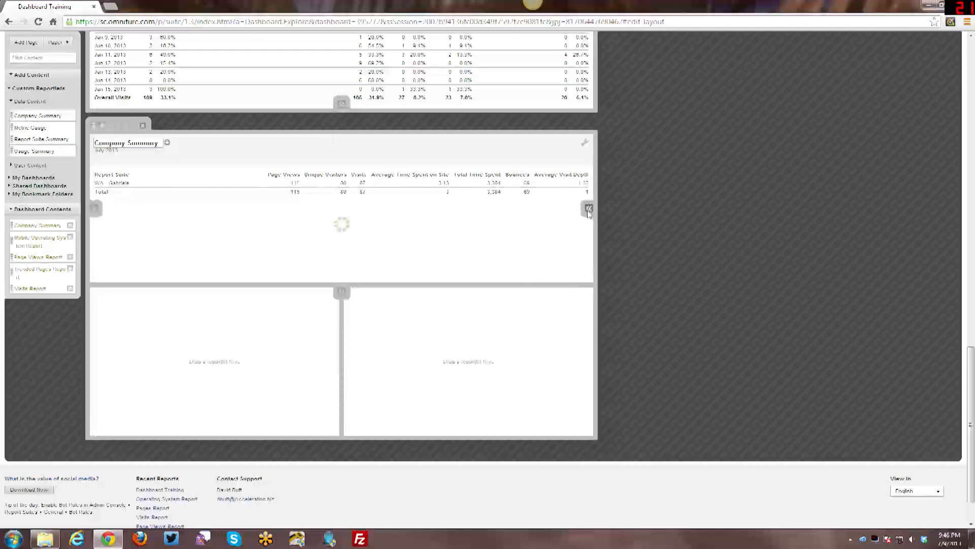
pyautogui.click(588, 209)
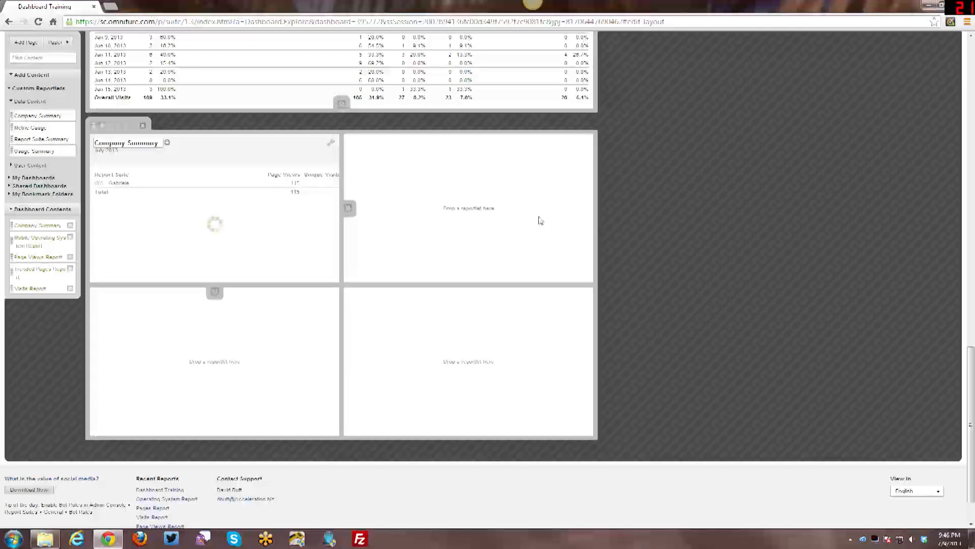
pyautogui.click(348, 210)
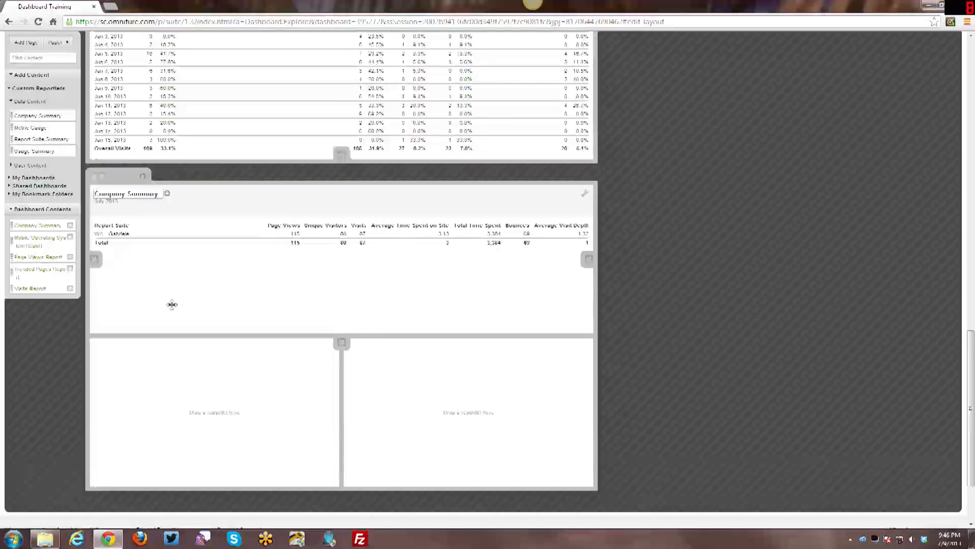
# Step: Remove the fourth page holding the Company Summary from the dashboard
pyautogui.scroll(3, 170, 303)
pyautogui.scroll(1, 265, 346)
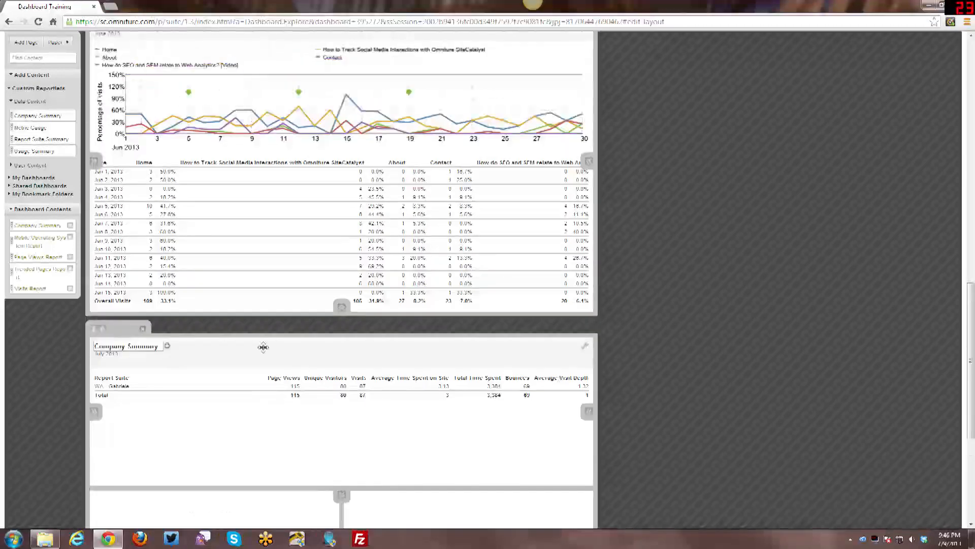
pyautogui.scroll(2, 262, 346)
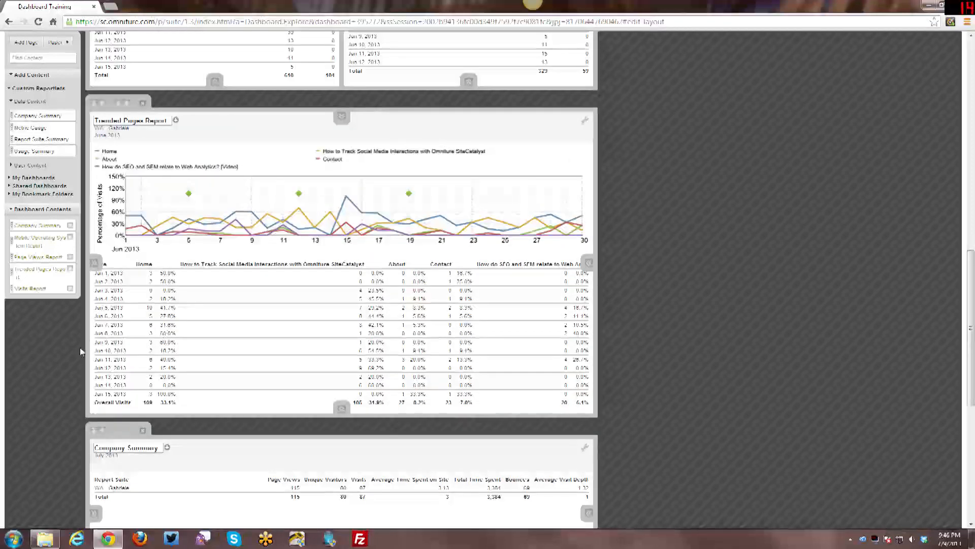
pyautogui.scroll(1, 79, 349)
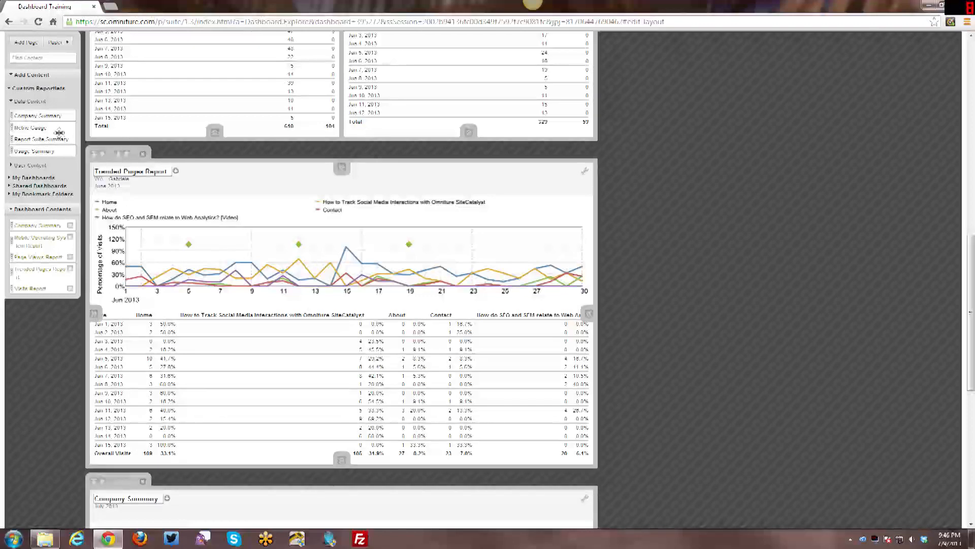
pyautogui.scroll(-4, 61, 137)
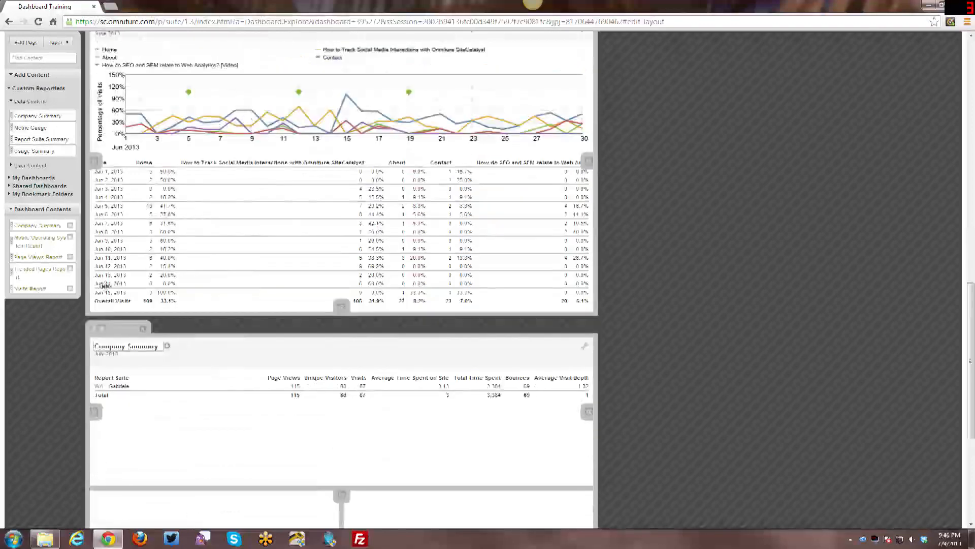
pyautogui.scroll(-5, 142, 330)
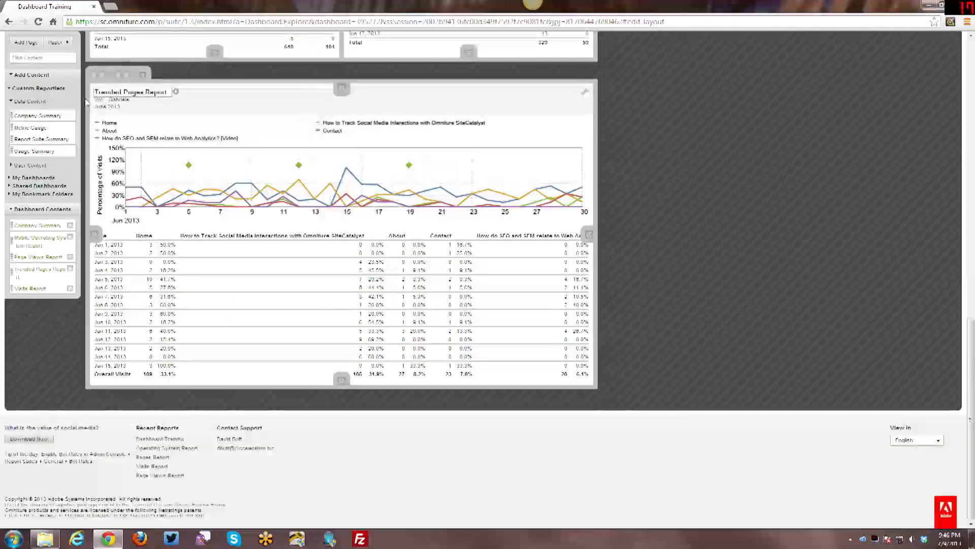
# Step: Add a new page with a 3x2 layout to the end of the dashboard
pyautogui.click(30, 43)
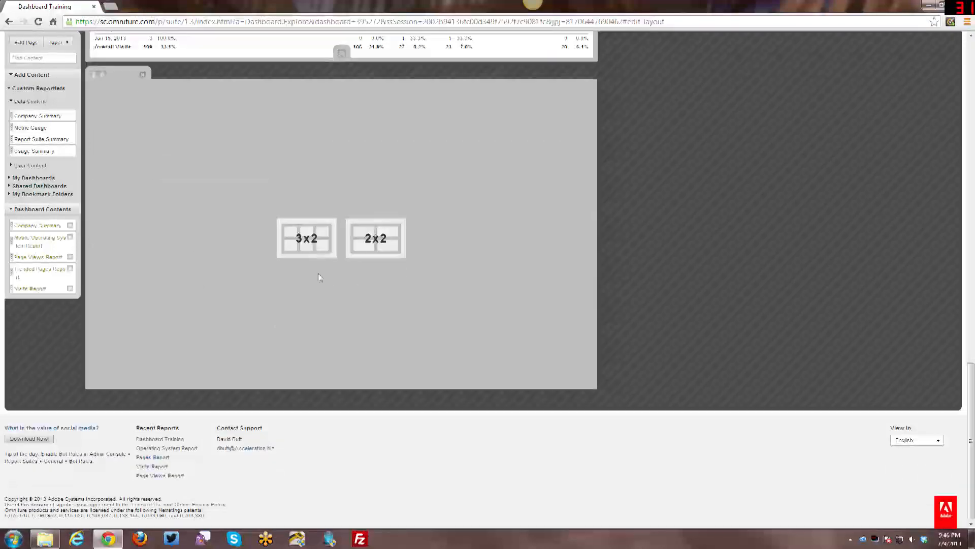
pyautogui.click(313, 241)
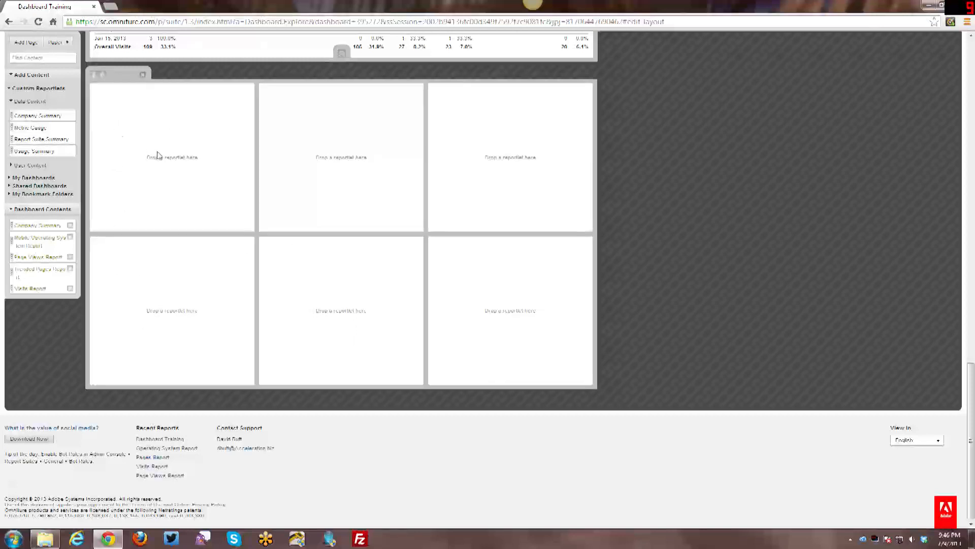
# Step: Place a Metric Gauge in the new page's upper-left cell and set its metric to Average Time Spent on Site
pyautogui.moveTo(41, 127); pyautogui.dragTo(165, 147)
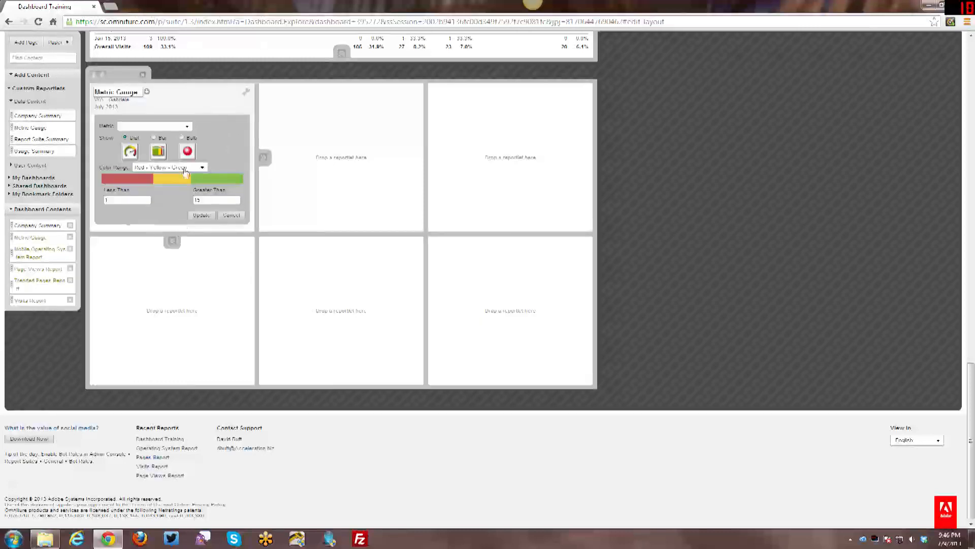
pyautogui.click(188, 128)
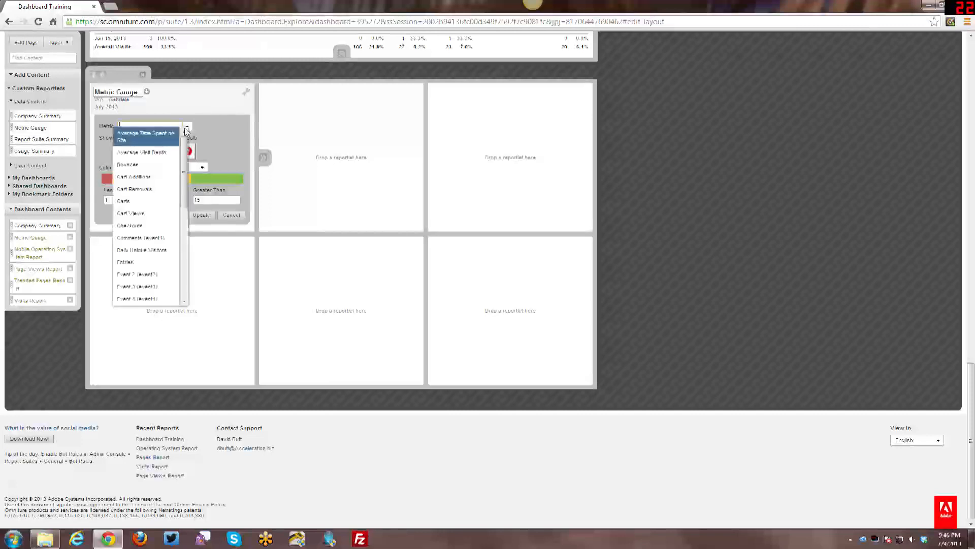
pyautogui.click(147, 143)
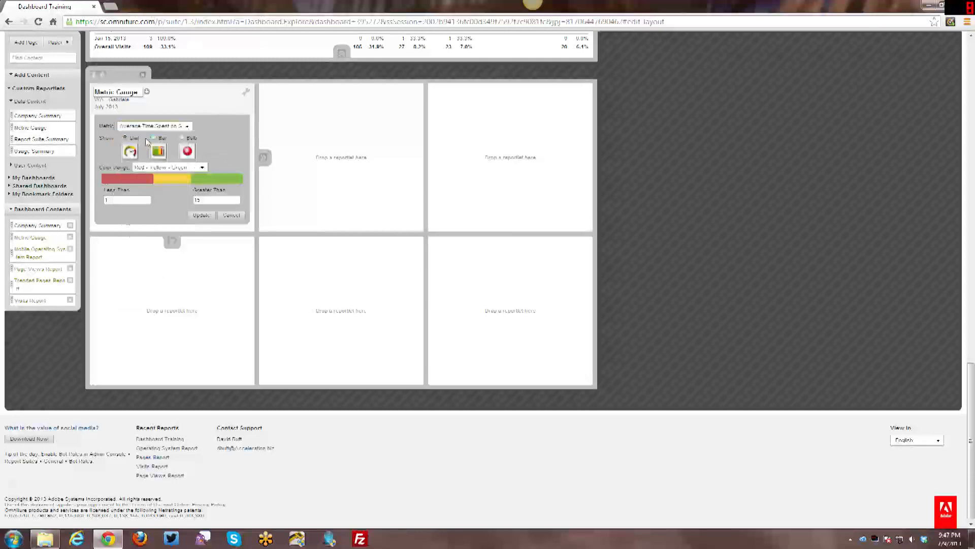
# Step: Try the Metric Gauge's alternative color ranges and return to Red - Yellow - Green
pyautogui.click(202, 168)
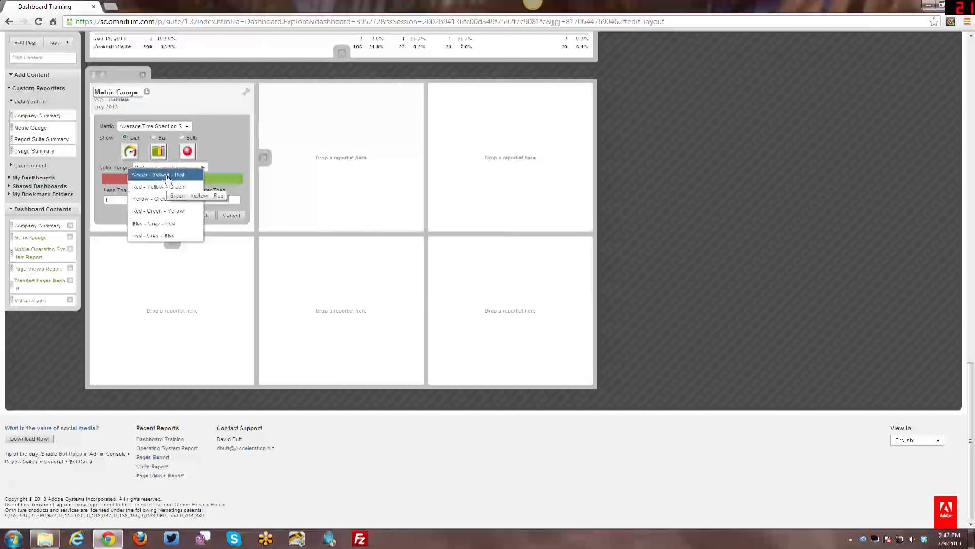
pyautogui.click(165, 175)
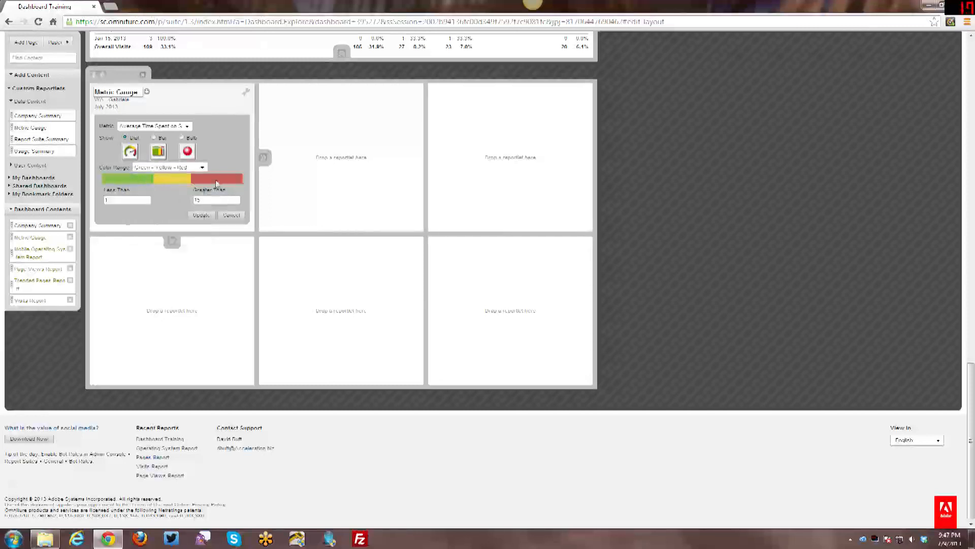
pyautogui.click(201, 168)
pyautogui.click(191, 182)
pyautogui.click(193, 169)
pyautogui.click(191, 221)
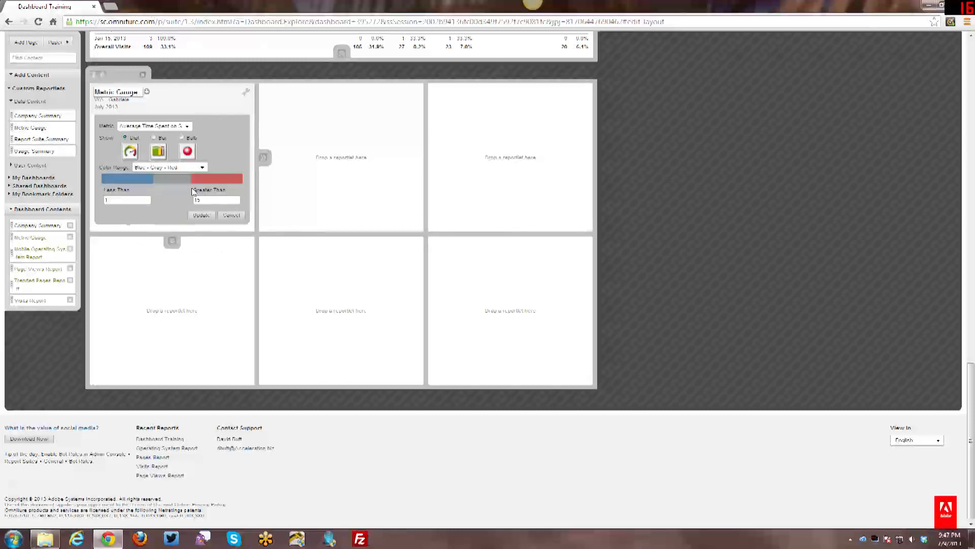
pyautogui.click(201, 169)
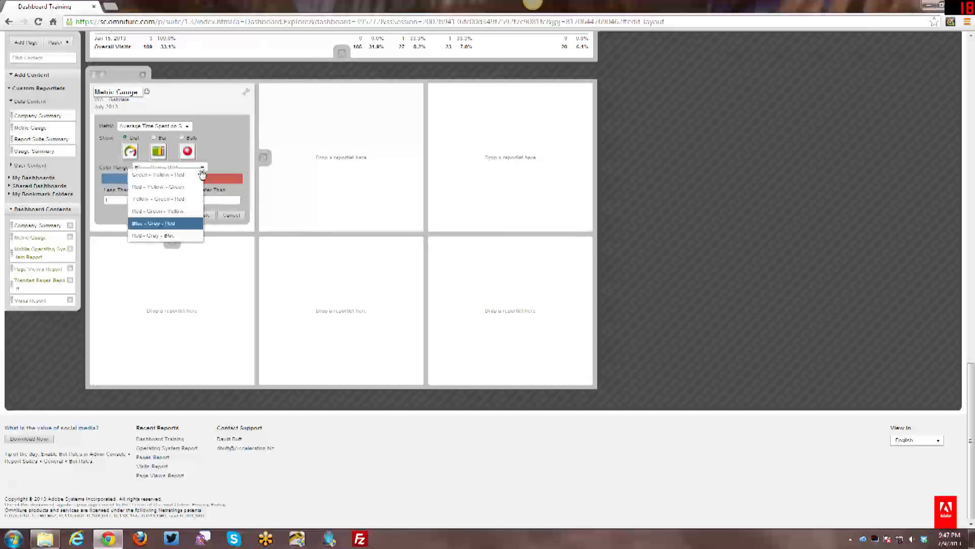
pyautogui.click(193, 234)
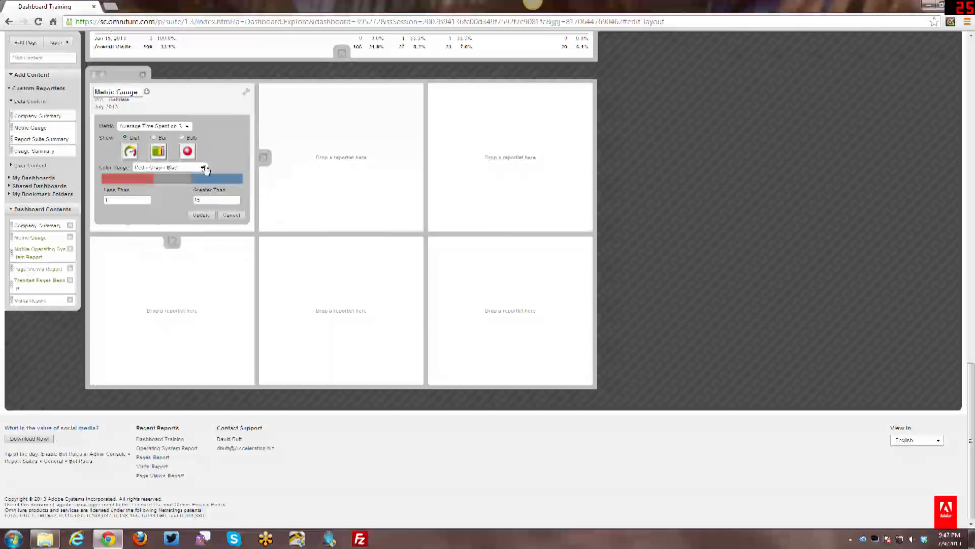
pyautogui.click(202, 168)
pyautogui.click(191, 210)
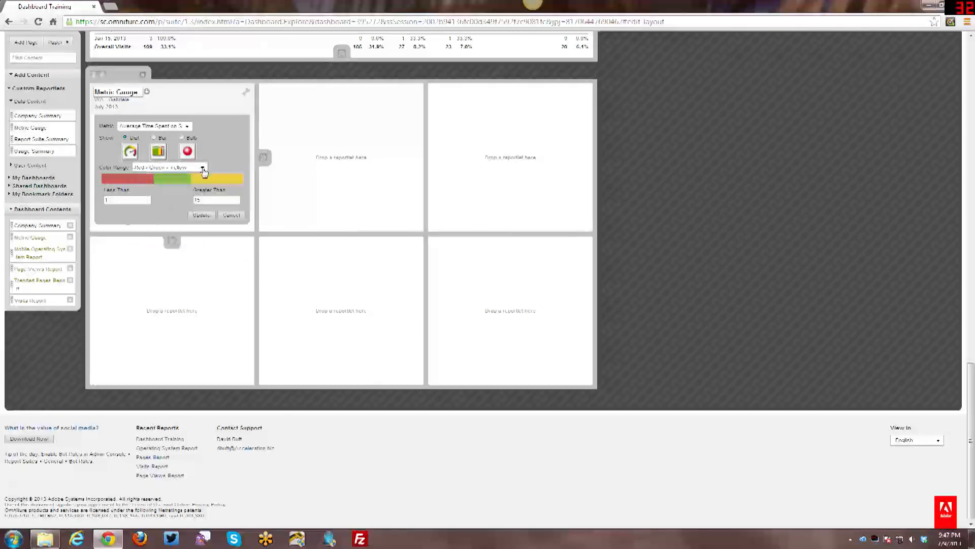
pyautogui.click(202, 168)
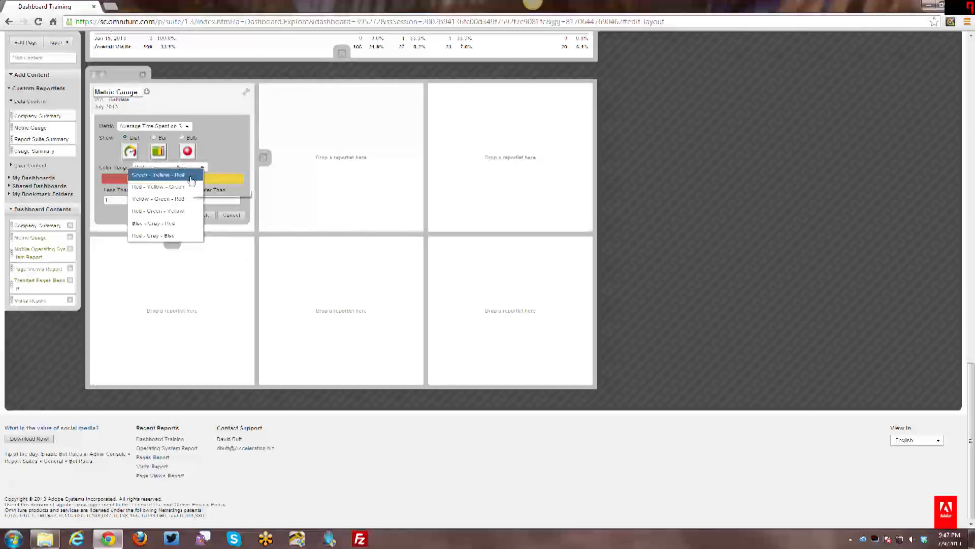
pyautogui.click(189, 186)
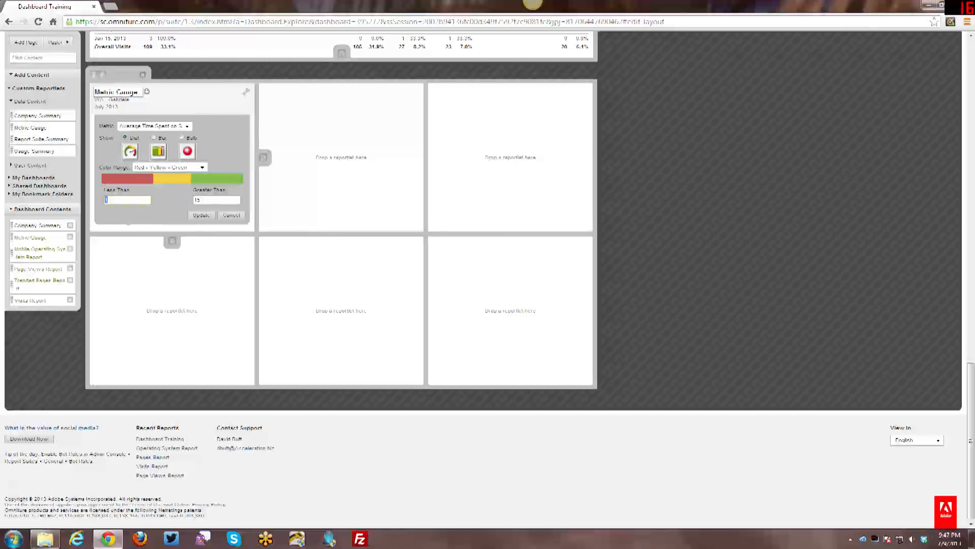
# Step: Set the gauge's Less Than threshold to 2 and Greater Than threshold to 5, and update the reportlet
pyautogui.write('2')
pyautogui.press('Tab')
pyautogui.write('5')
pyautogui.click(201, 215)
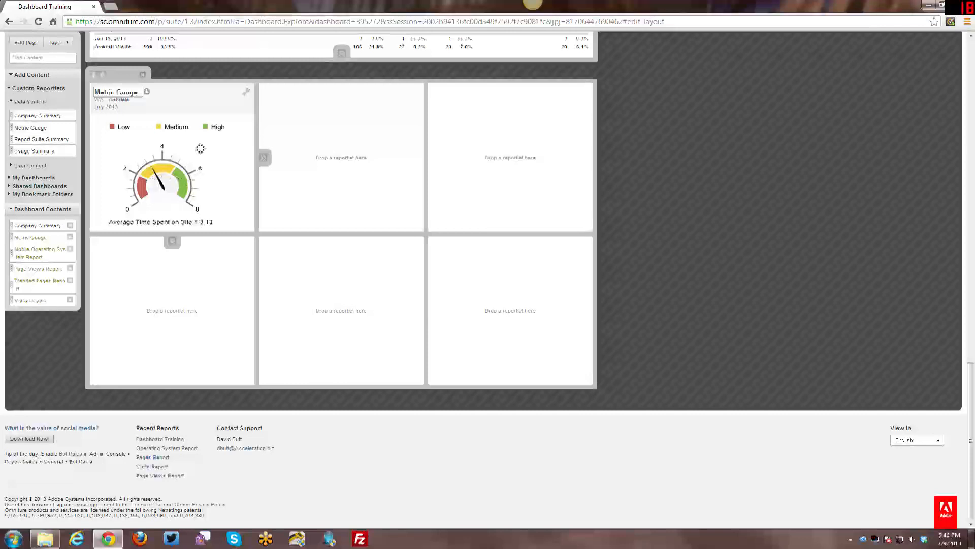
pyautogui.click(247, 93)
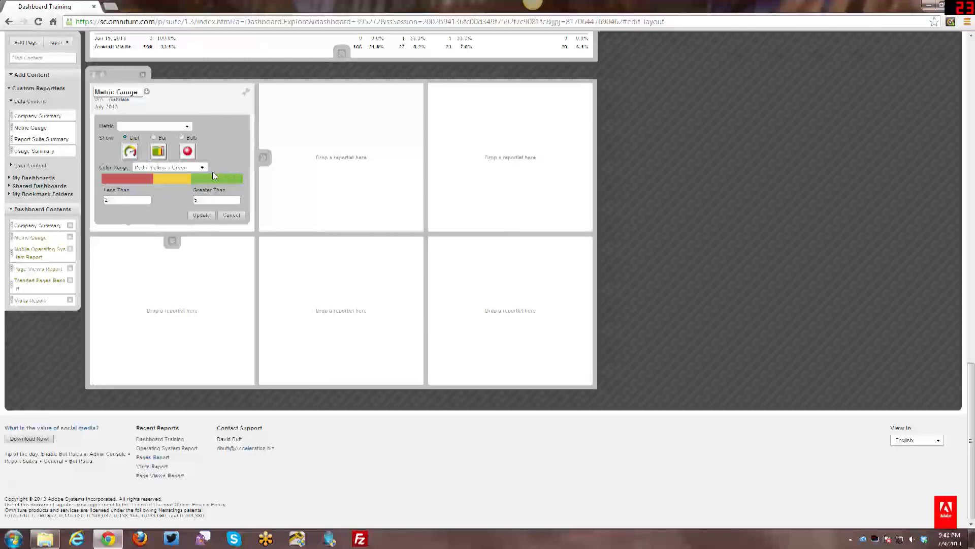
pyautogui.click(231, 216)
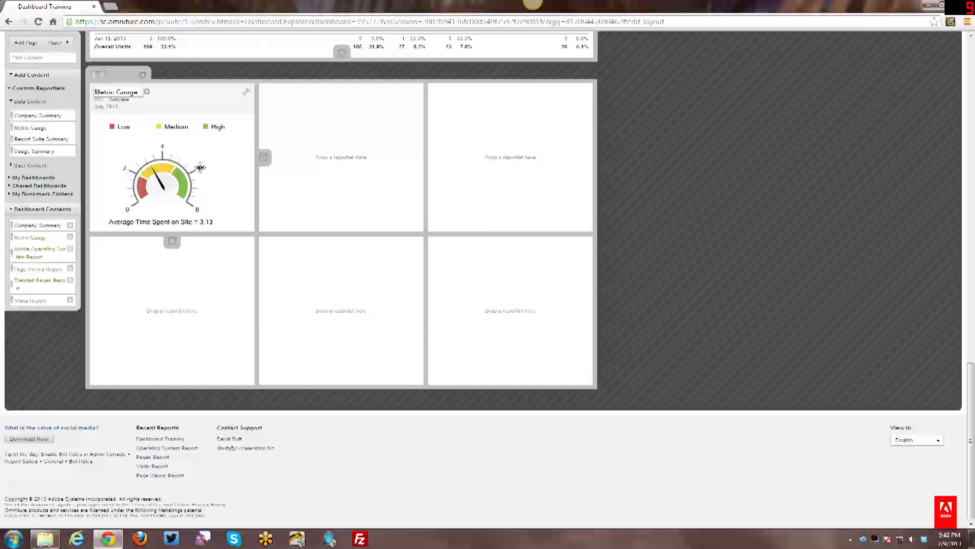
# Step: Try a second Metric Gauge in the upper-middle cell, browse its available metrics, and pull it back off the page
pyautogui.moveTo(48, 127); pyautogui.dragTo(345, 172)
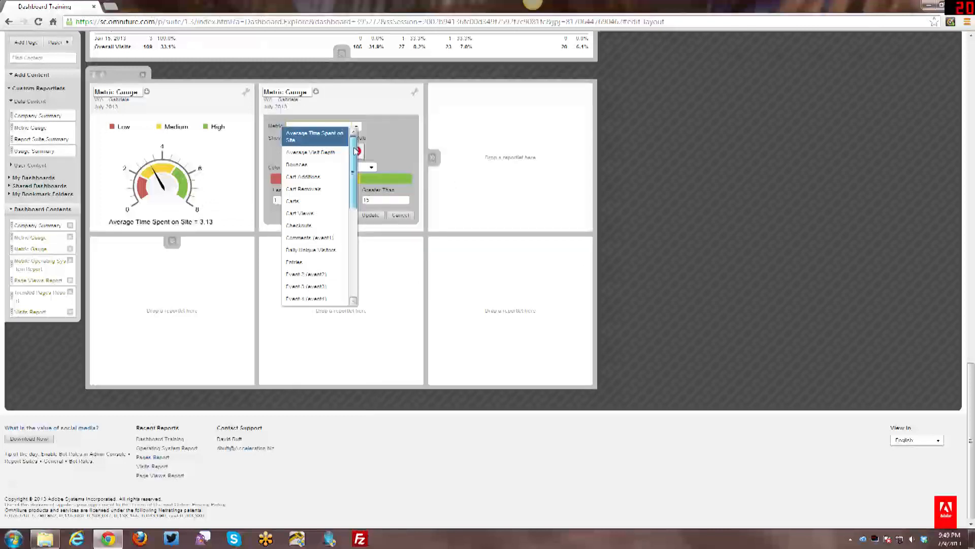
pyautogui.scroll(-3, 354, 162)
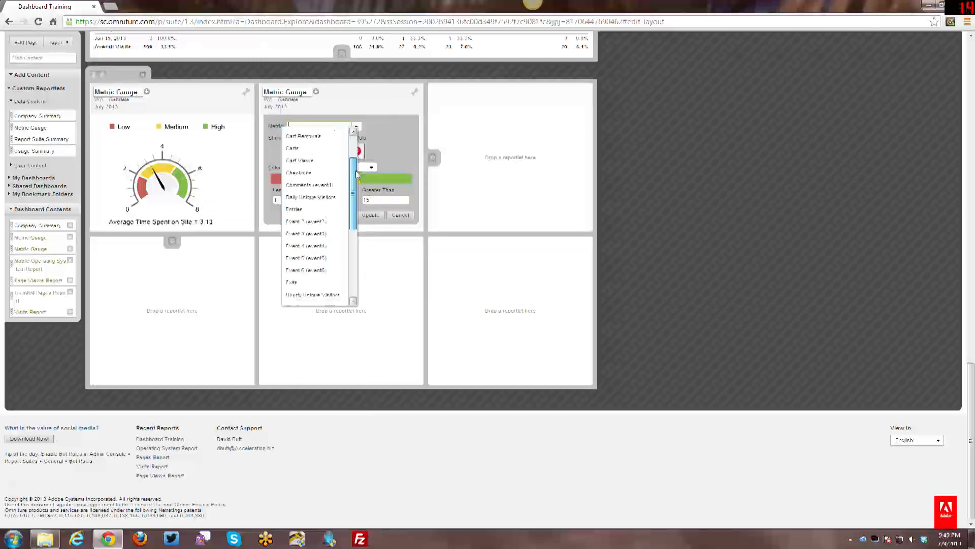
pyautogui.moveTo(354, 208); pyautogui.dragTo(353, 170)
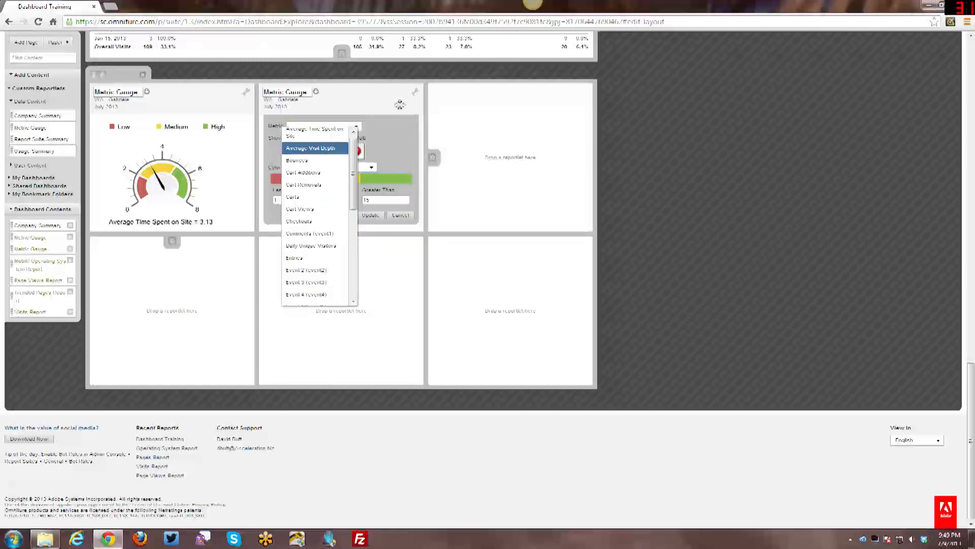
pyautogui.click(333, 91)
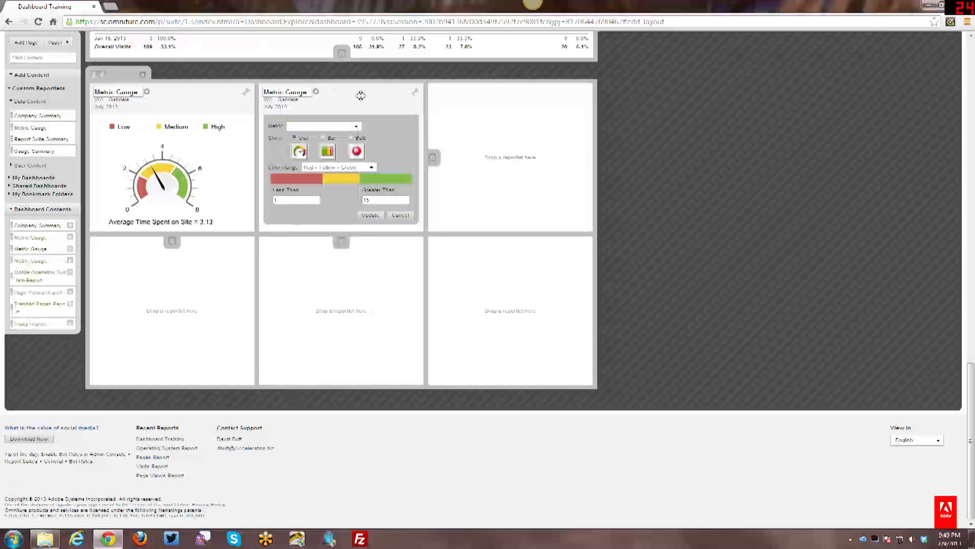
pyautogui.moveTo(359, 97); pyautogui.dragTo(364, 106)
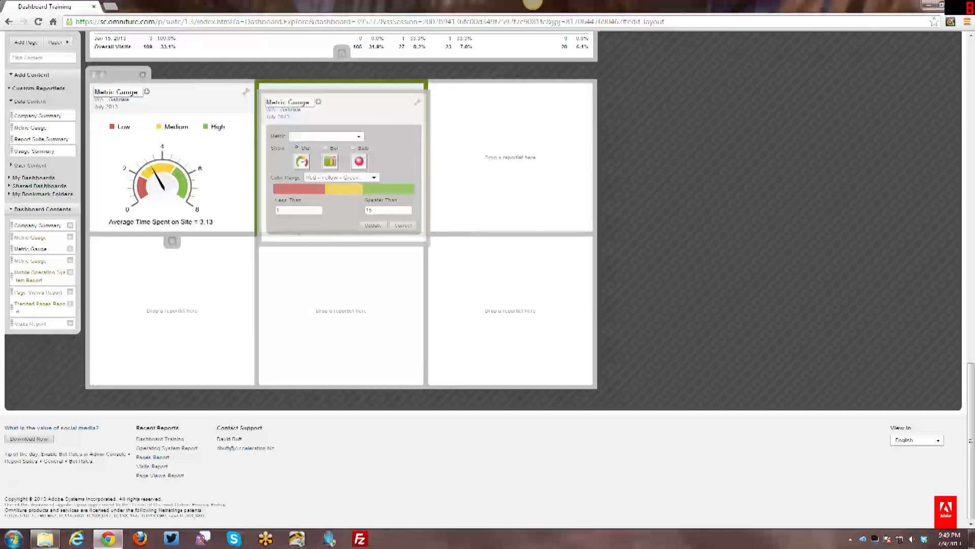
pyautogui.moveTo(364, 105); pyautogui.dragTo(718, 161)
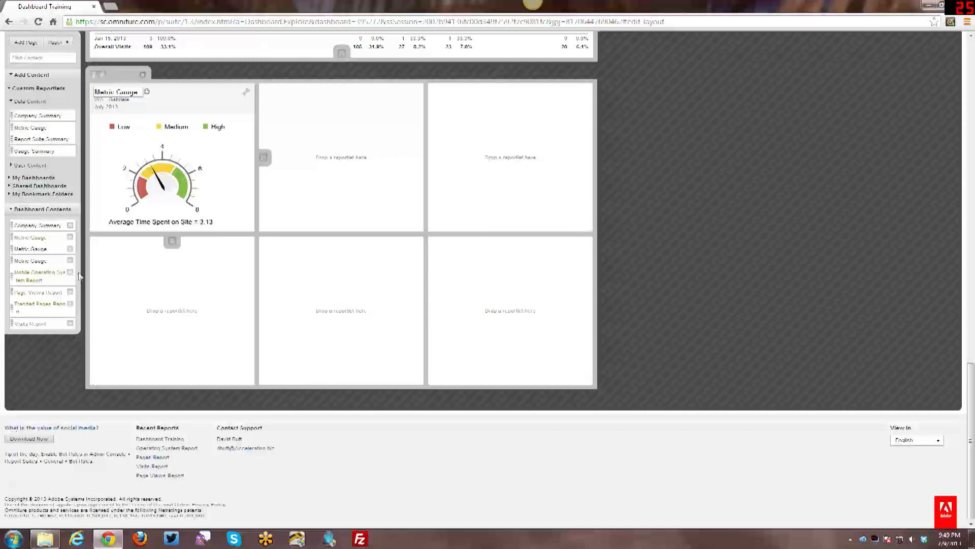
# Step: Delete the two unplaced Metric Gauges and the Company Summary from the dashboard contents
pyautogui.click(71, 258)
pyautogui.click(70, 249)
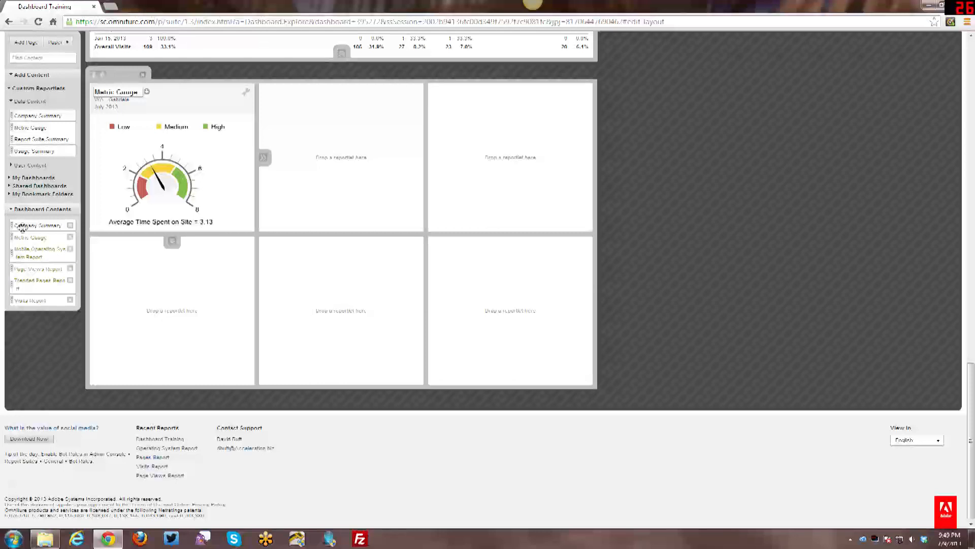
pyautogui.click(70, 225)
# Step: Take the Metric Gauge off the 3x2 page and place a Report Suite Summary in its upper-left cell
pyautogui.scroll(2, 89, 351)
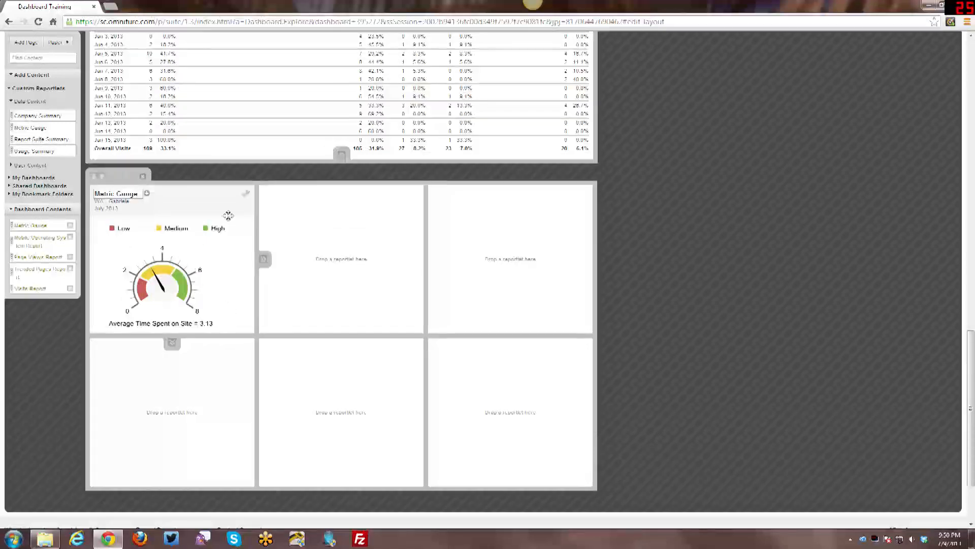
pyautogui.moveTo(138, 205); pyautogui.dragTo(698, 174)
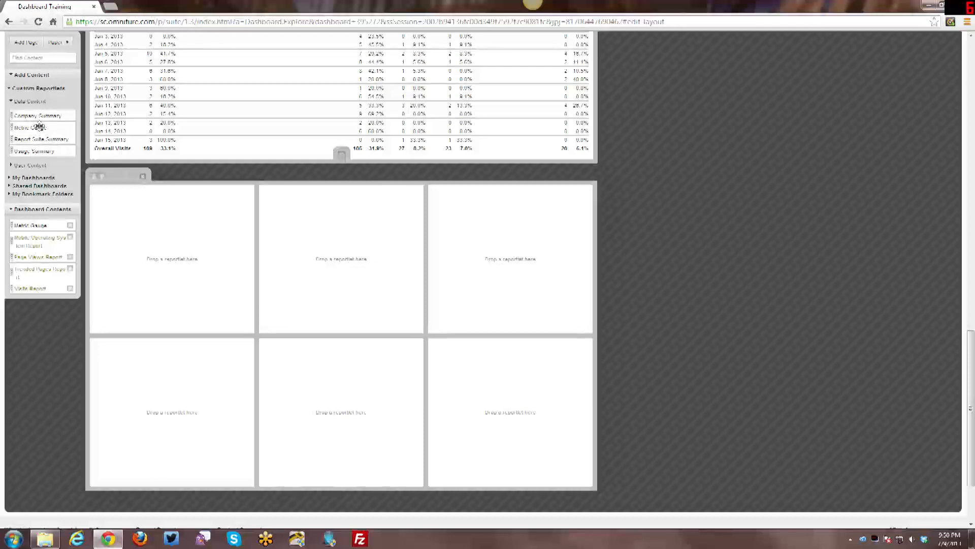
pyautogui.moveTo(35, 139); pyautogui.dragTo(188, 212)
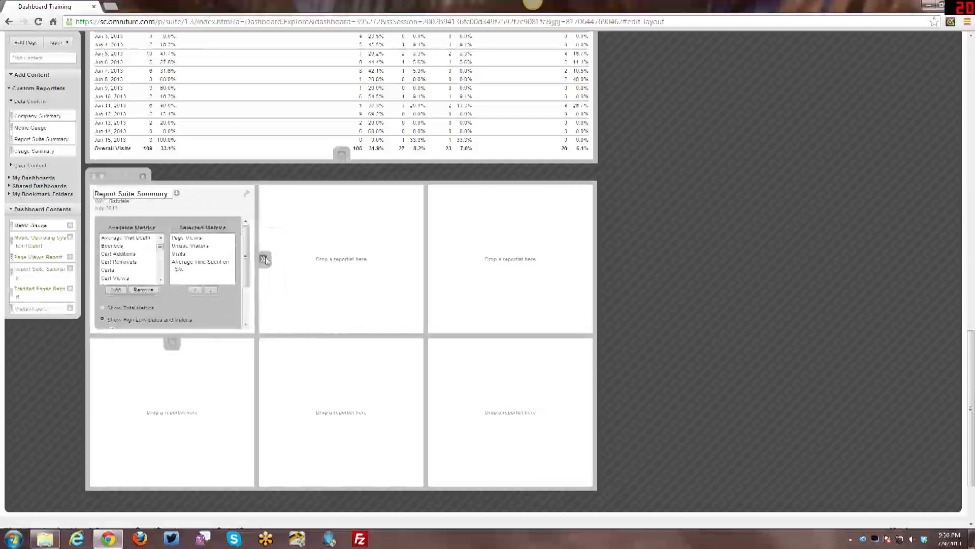
# Step: Expand the Report Suite Summary across all columns and both rows to fill its page
pyautogui.click(263, 258)
pyautogui.click(257, 345)
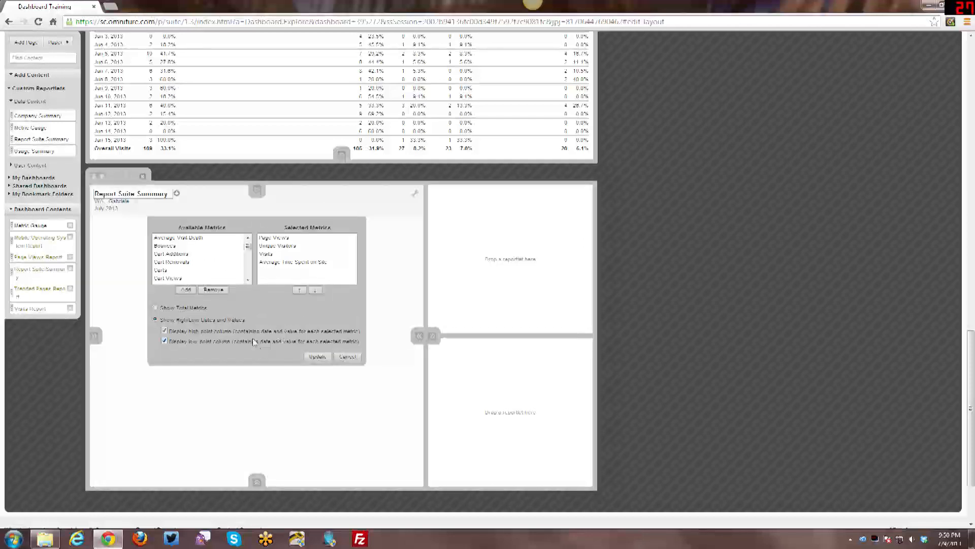
pyautogui.click(433, 334)
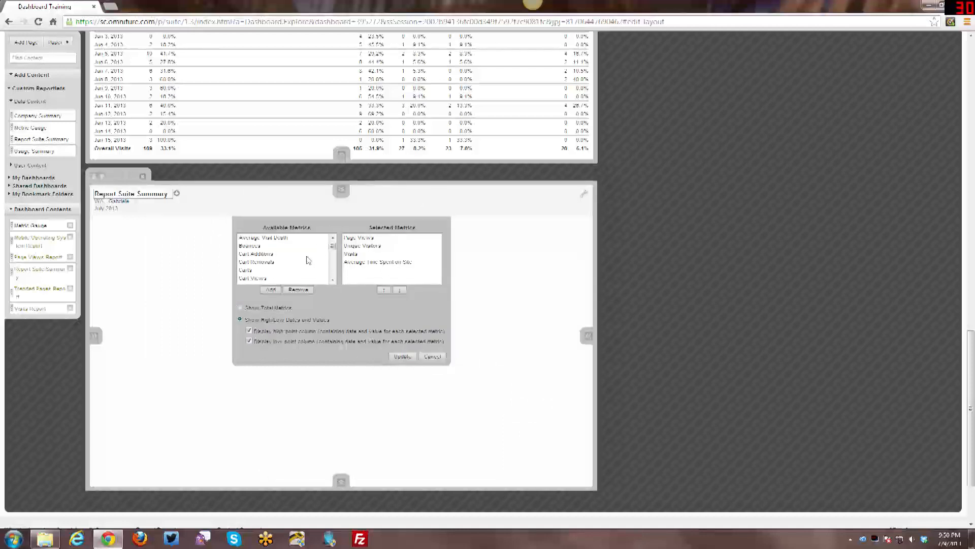
# Step: Add the Bounces and Total Time Spent metrics to the Report Suite Summary's selected metrics
pyautogui.click(254, 245)
pyautogui.click(271, 290)
pyautogui.scroll(-2, 288, 272)
pyautogui.scroll(-4, 288, 272)
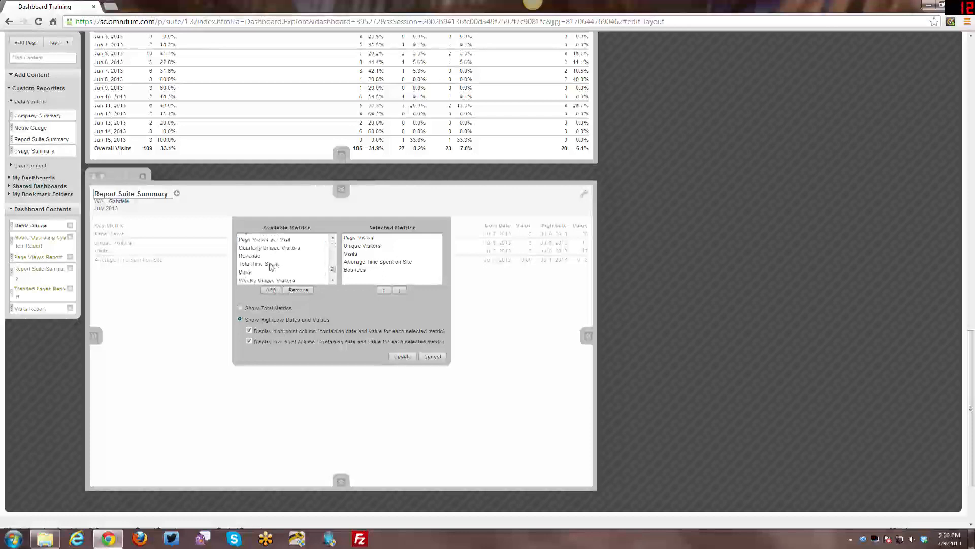
pyautogui.click(264, 264)
pyautogui.click(266, 290)
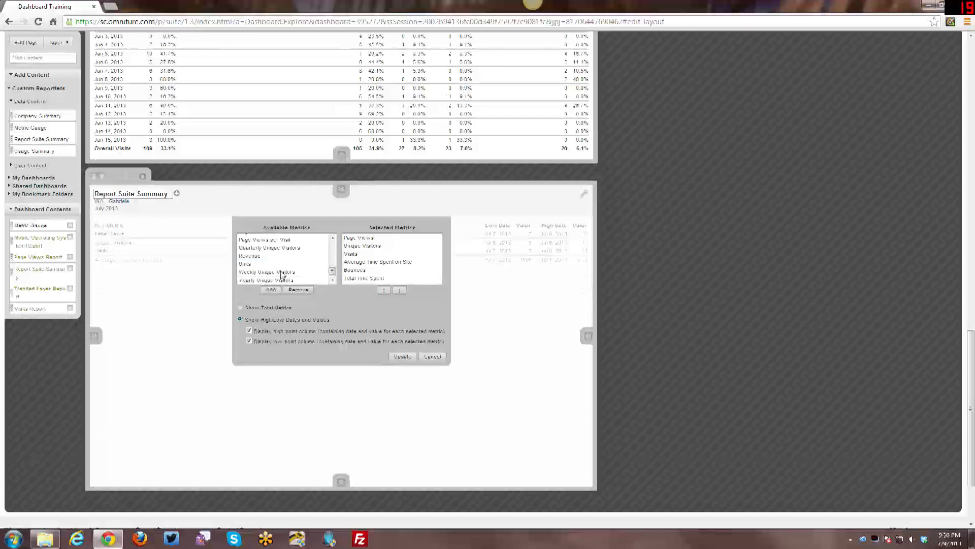
# Step: Add the Yearly Unique Visitors metric to the Report Suite Summary and update the reportlet
pyautogui.scroll(-1, 275, 282)
pyautogui.click(274, 230)
pyautogui.click(272, 239)
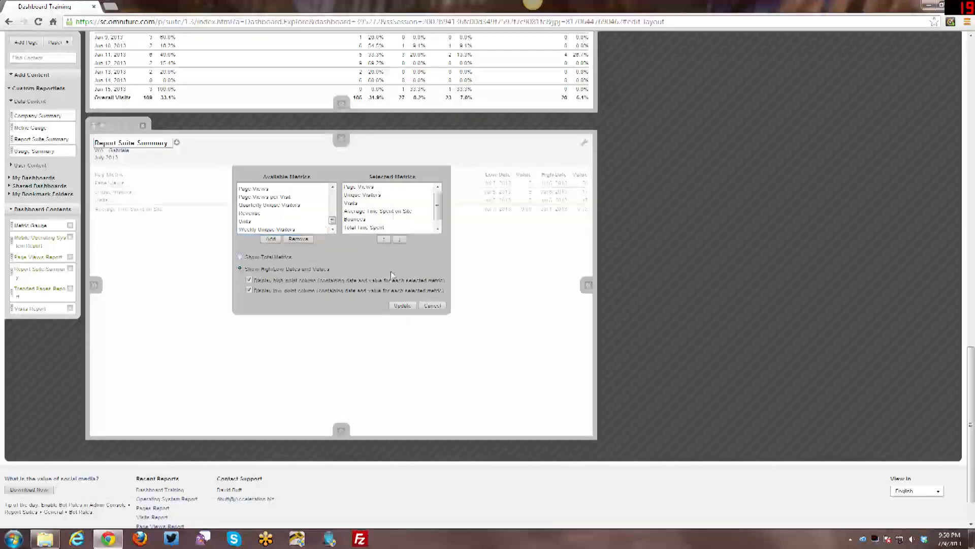
pyautogui.scroll(-2, 438, 213)
pyautogui.scroll(2, 438, 213)
pyautogui.click(400, 306)
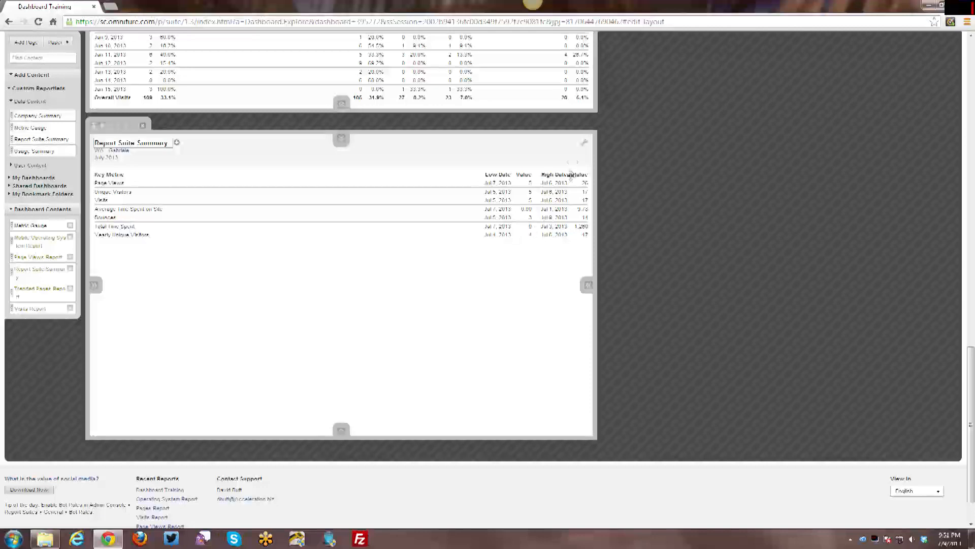
# Step: Switch the Report Suite Summary to show total metrics and shrink it to the upper row of its page
pyautogui.click(584, 145)
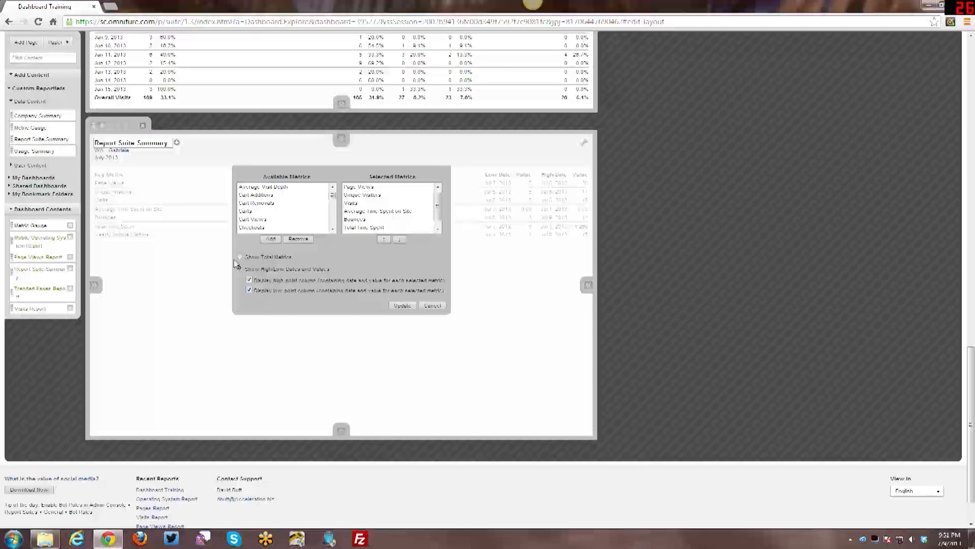
pyautogui.click(402, 305)
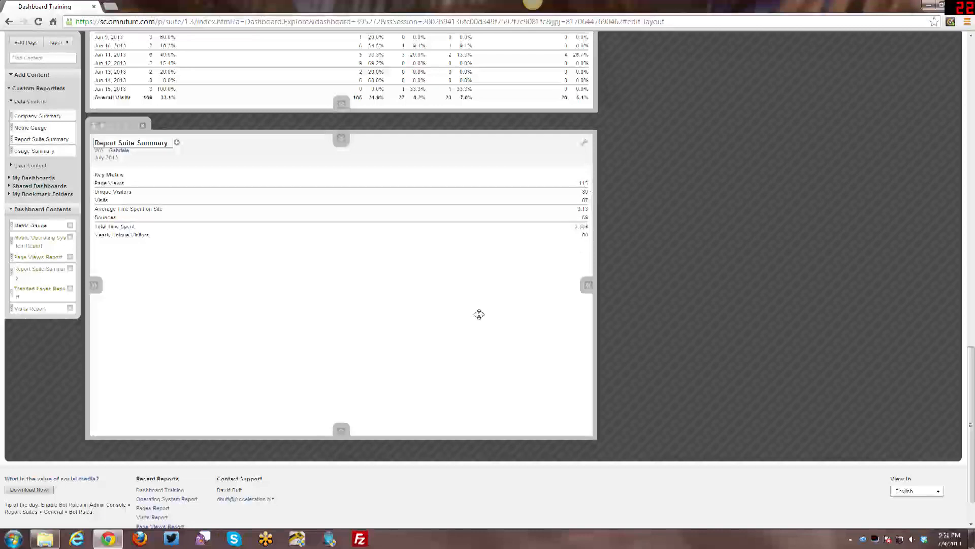
pyautogui.scroll(-1, 477, 316)
pyautogui.scroll(1, 466, 320)
pyautogui.click(341, 432)
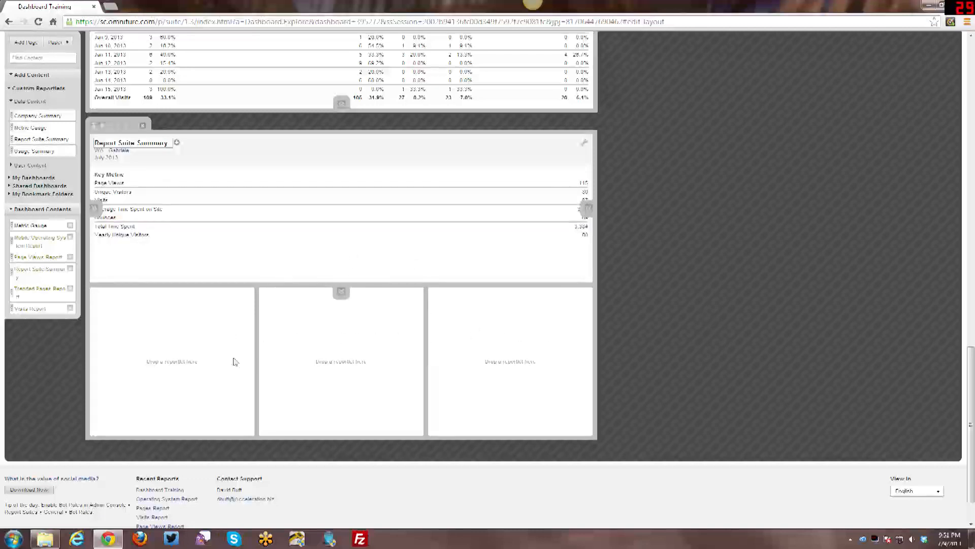
# Step: Look through the existing content available under My Dashboards and Shared Dashboards
pyautogui.scroll(3, 628, 337)
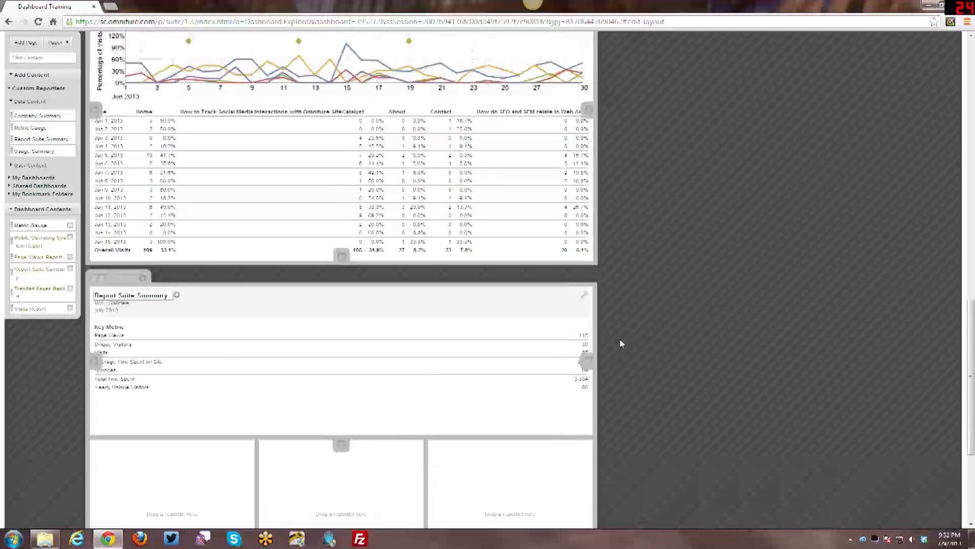
pyautogui.scroll(5, 228, 349)
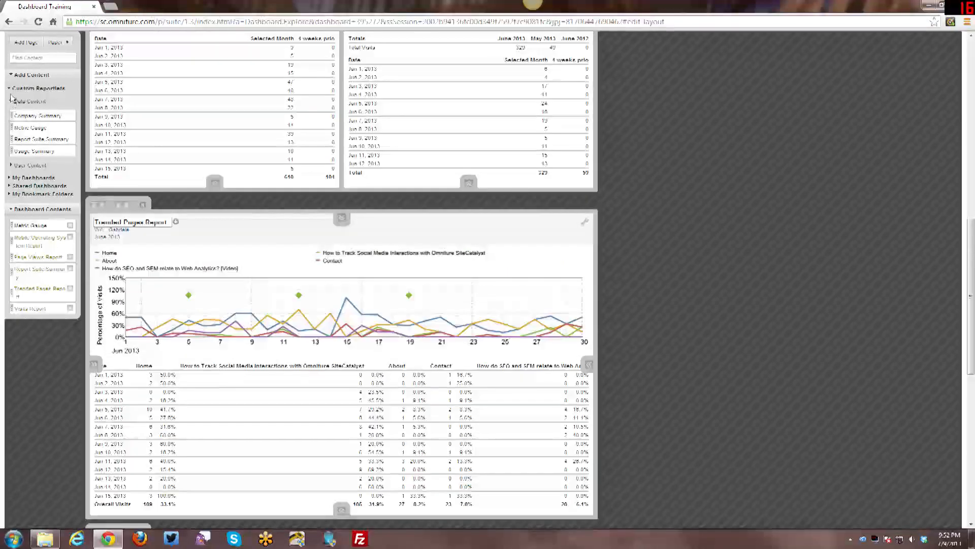
pyautogui.click(9, 178)
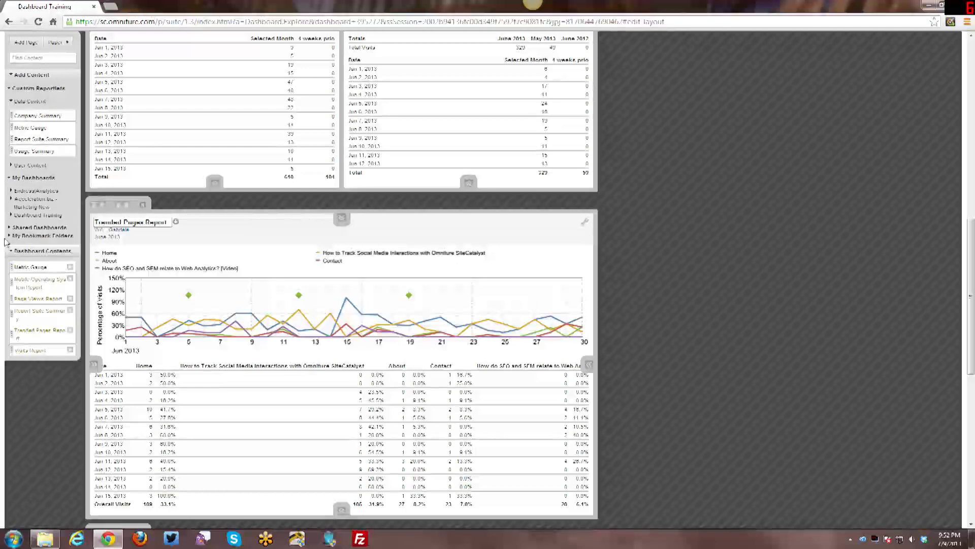
pyautogui.click(10, 191)
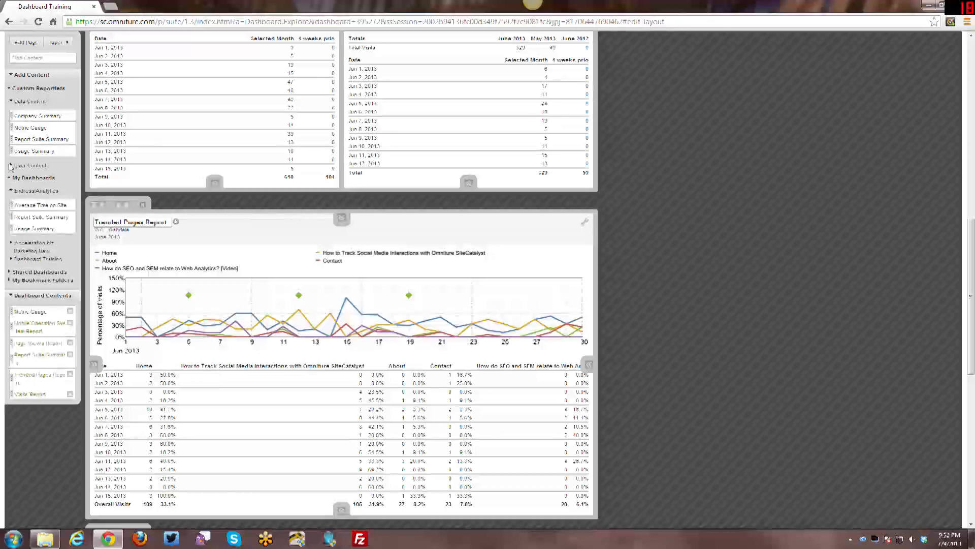
pyautogui.click(11, 191)
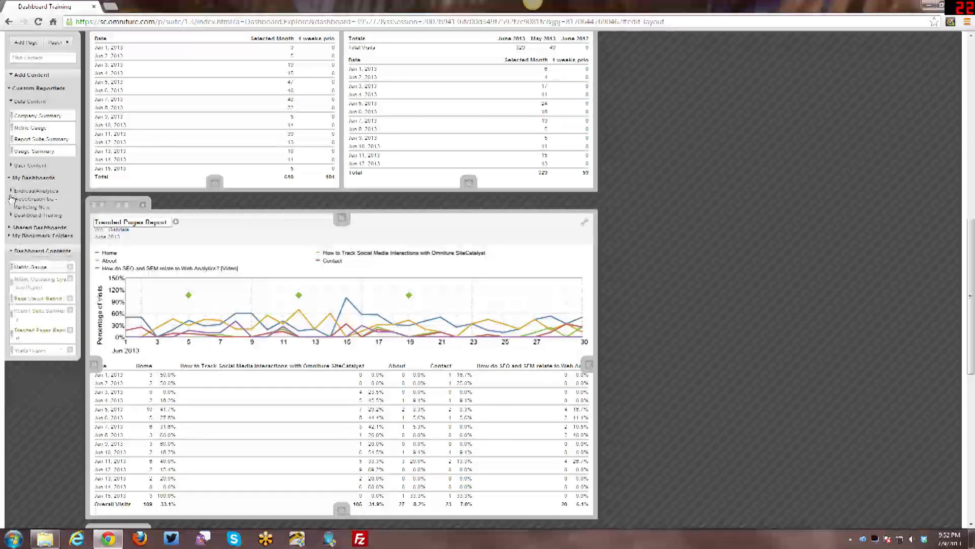
pyautogui.click(9, 228)
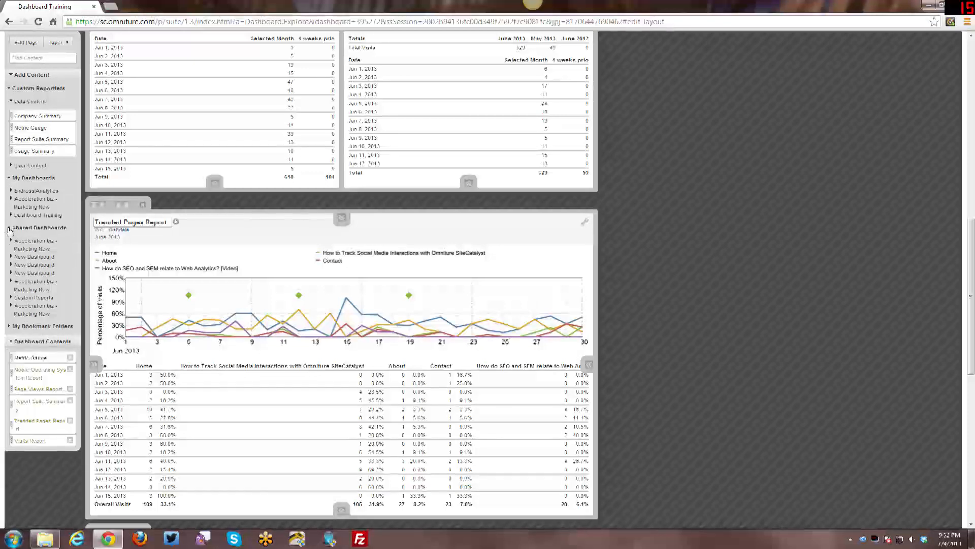
pyautogui.click(9, 228)
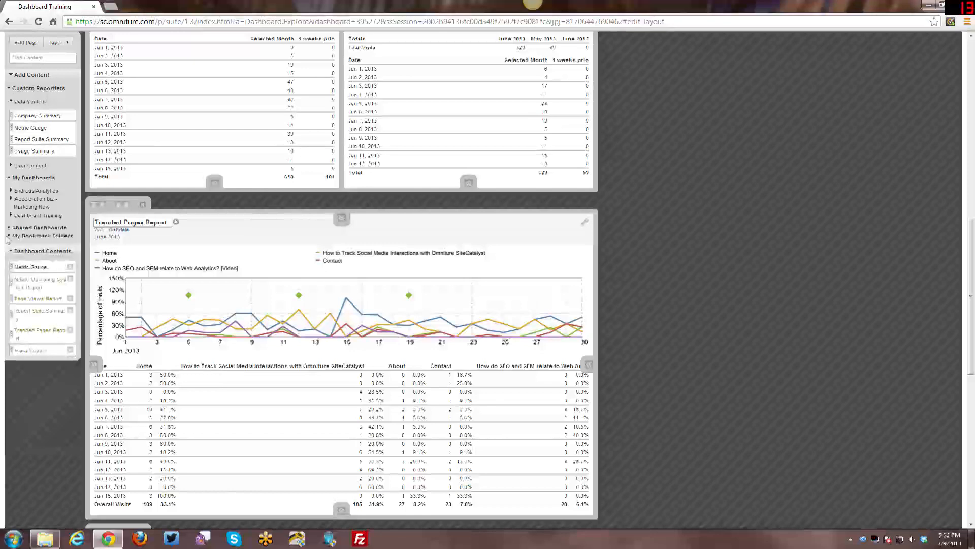
# Step: Place the bookmarked Next Page Report in the first empty slot below the Report Suite Summary
pyautogui.click(8, 236)
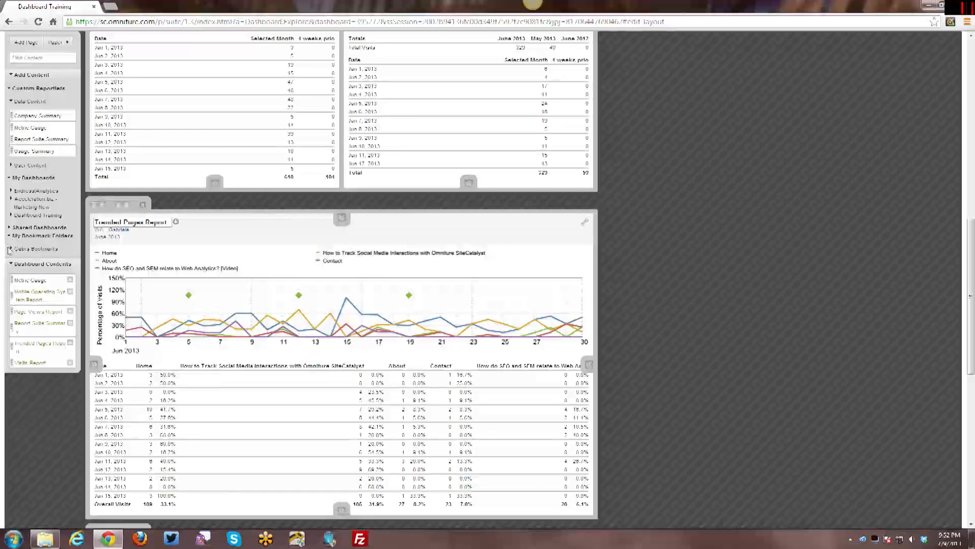
pyautogui.click(9, 248)
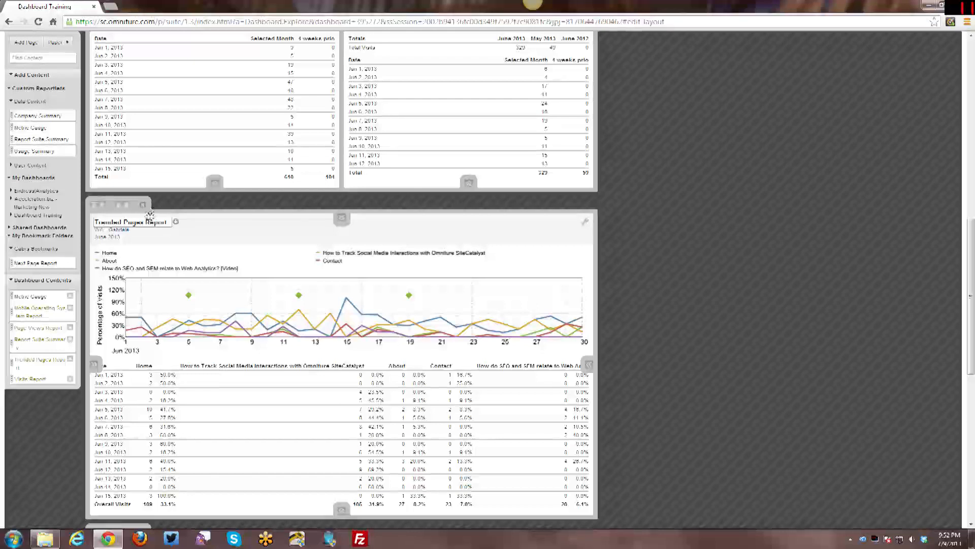
pyautogui.scroll(-7, 148, 228)
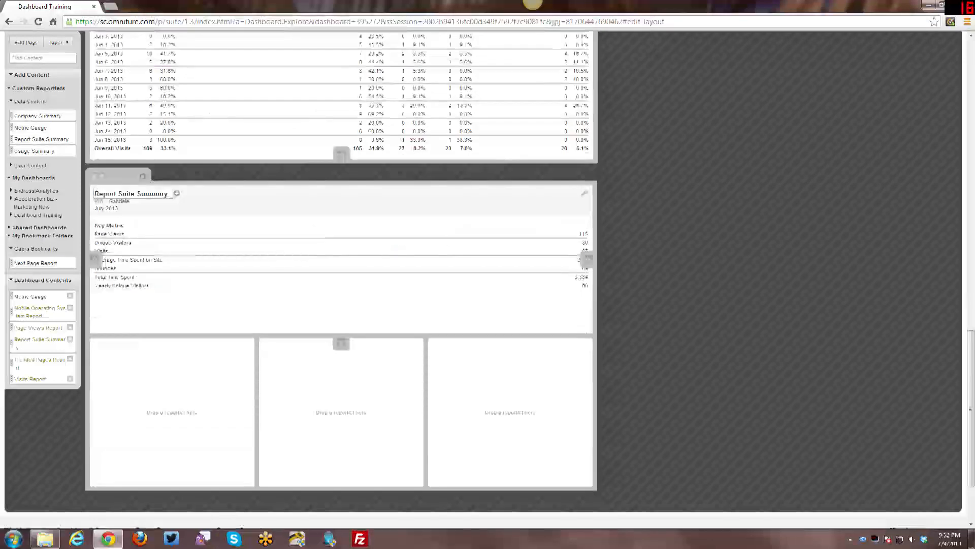
pyautogui.moveTo(31, 262); pyautogui.dragTo(136, 352)
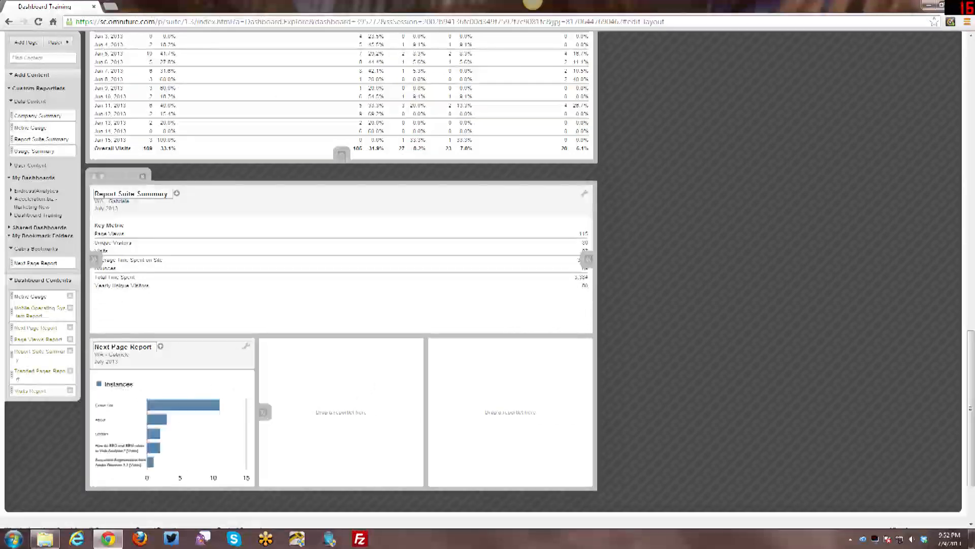
# Step: Compare the reporting periods shown on the reportlets across all dashboard pages, from Page Views Report to Next Page Report
pyautogui.scroll(3, 567, 457)
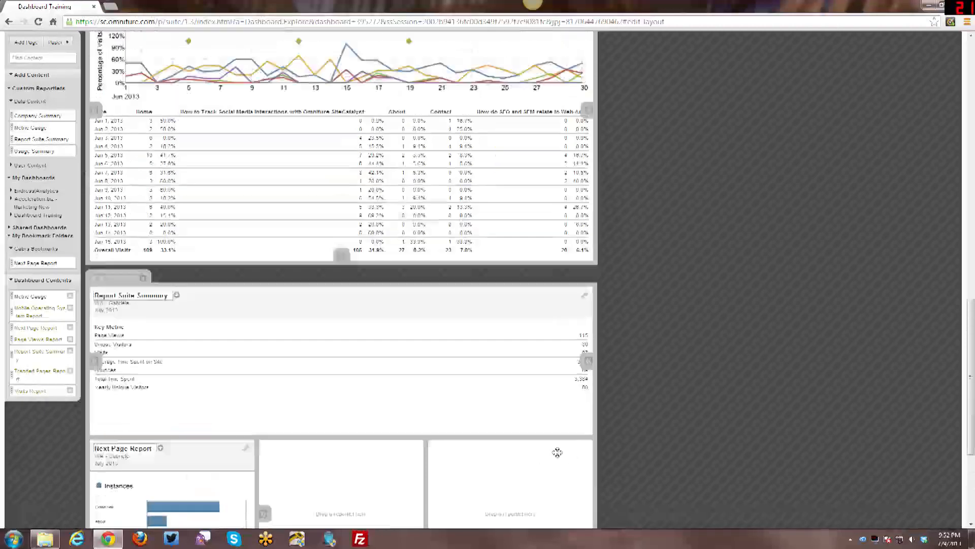
pyautogui.scroll(10, 556, 337)
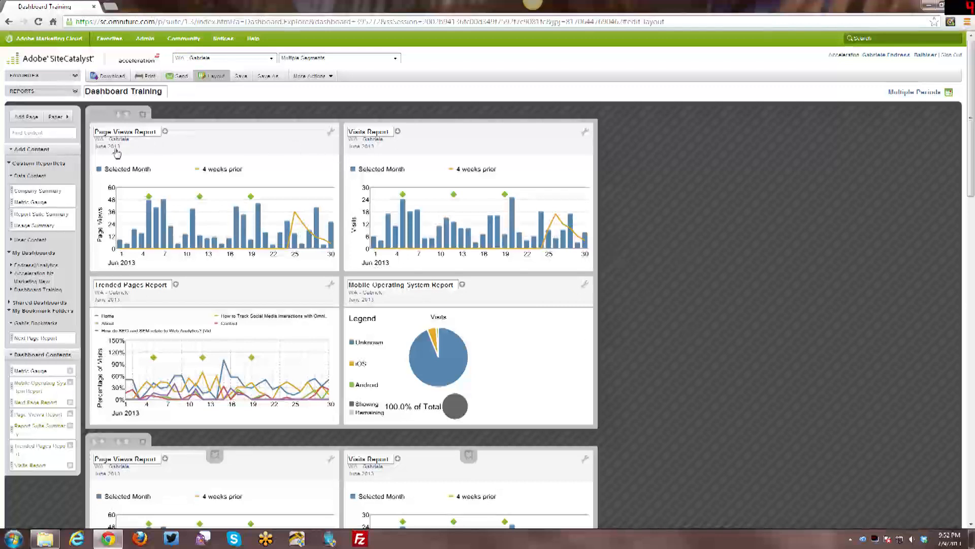
pyautogui.scroll(-3, 153, 249)
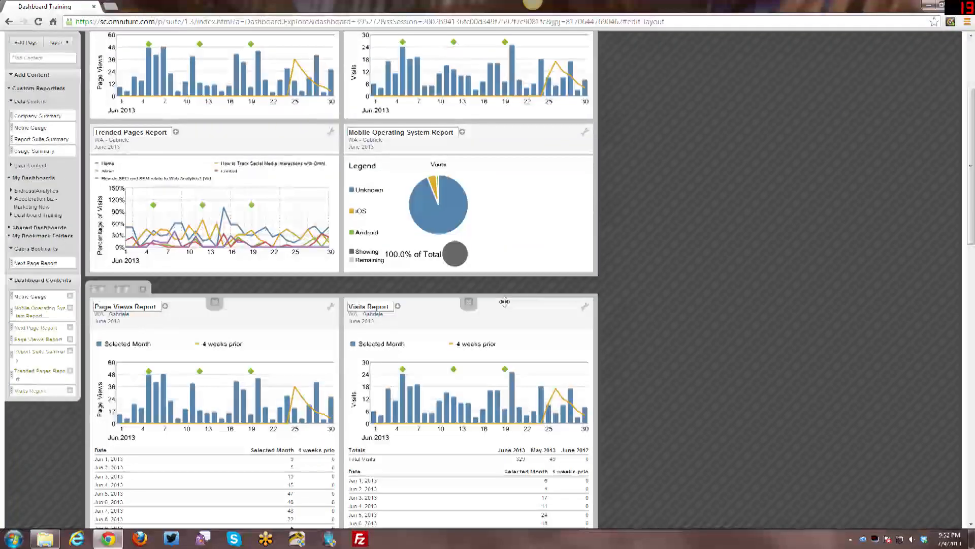
pyautogui.scroll(-8, 505, 302)
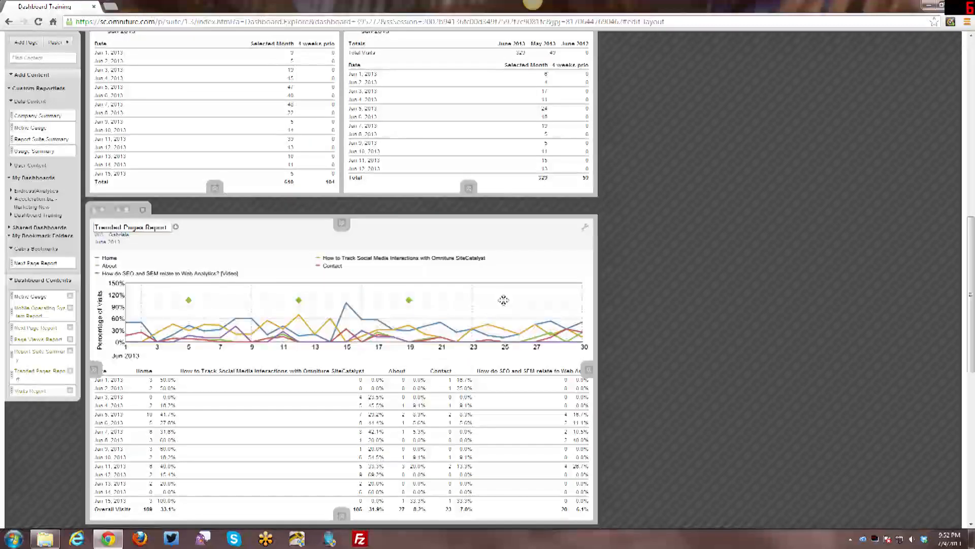
pyautogui.scroll(10, 504, 300)
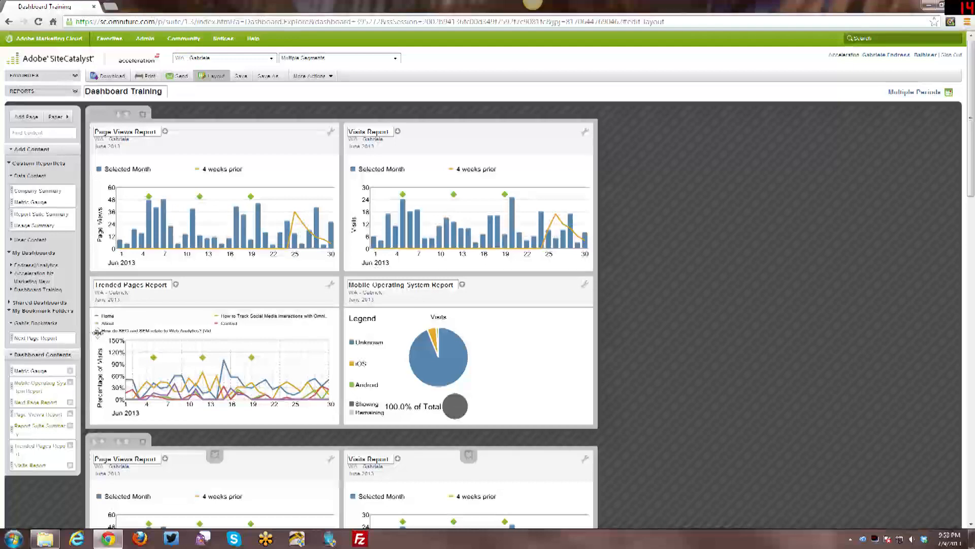
pyautogui.scroll(-6, 327, 376)
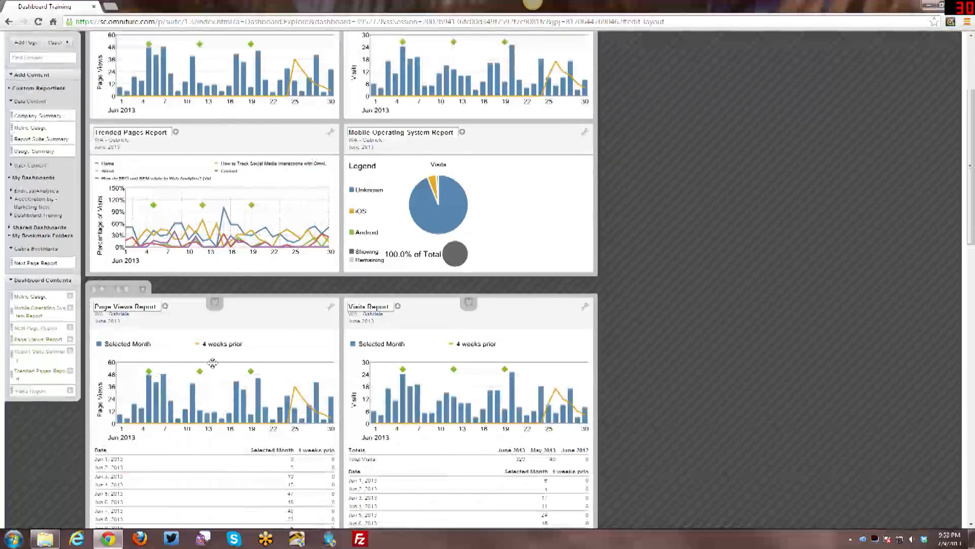
pyautogui.scroll(-10, 354, 329)
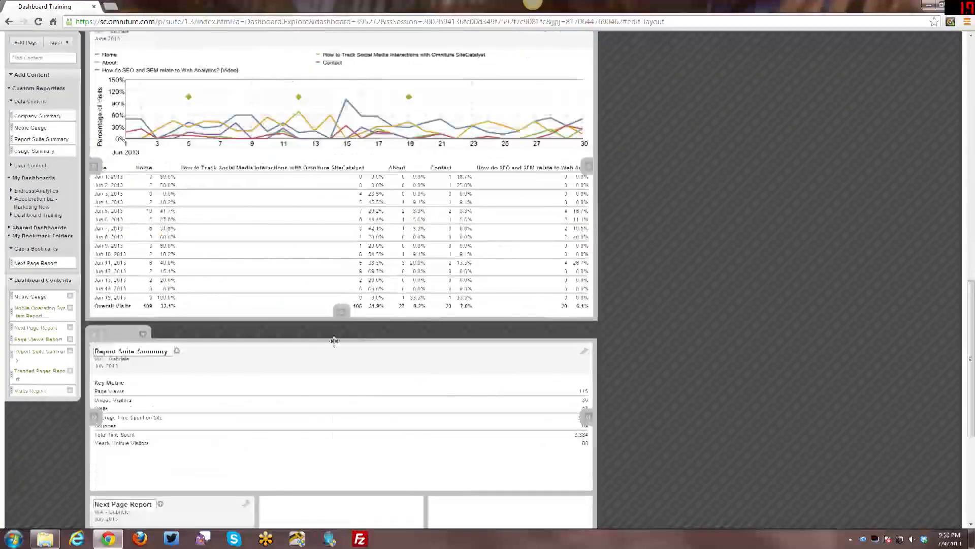
pyautogui.scroll(-2, 112, 366)
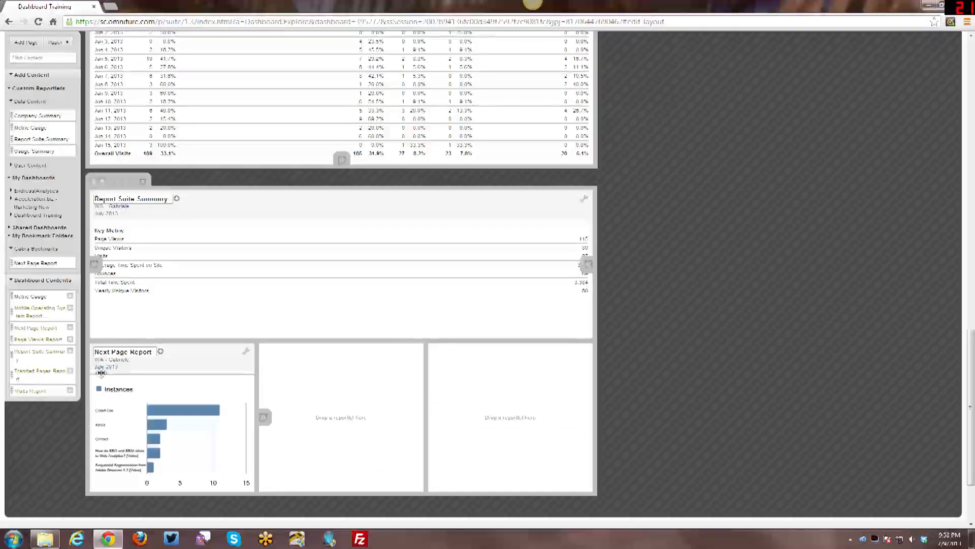
pyautogui.scroll(12, 102, 373)
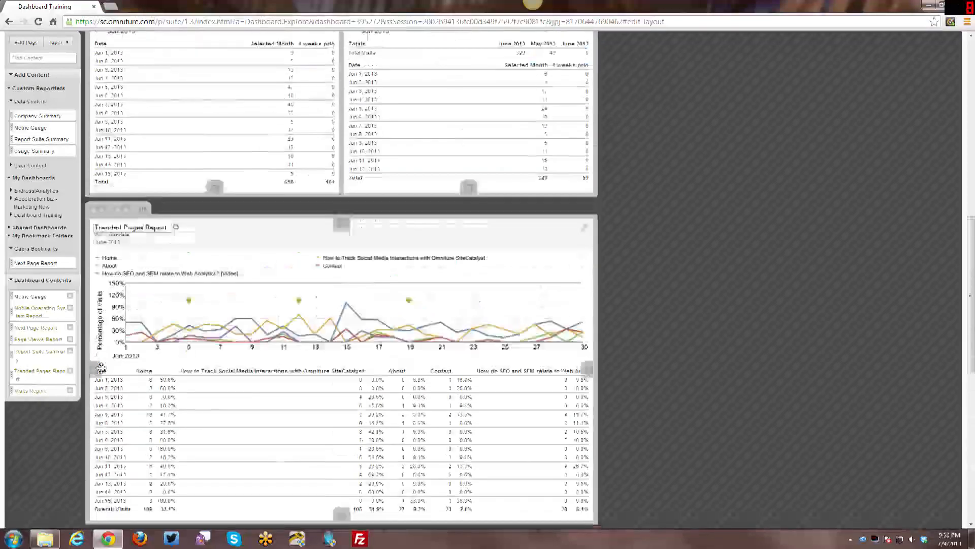
pyautogui.scroll(-6, 103, 374)
pyautogui.scroll(-8, 103, 373)
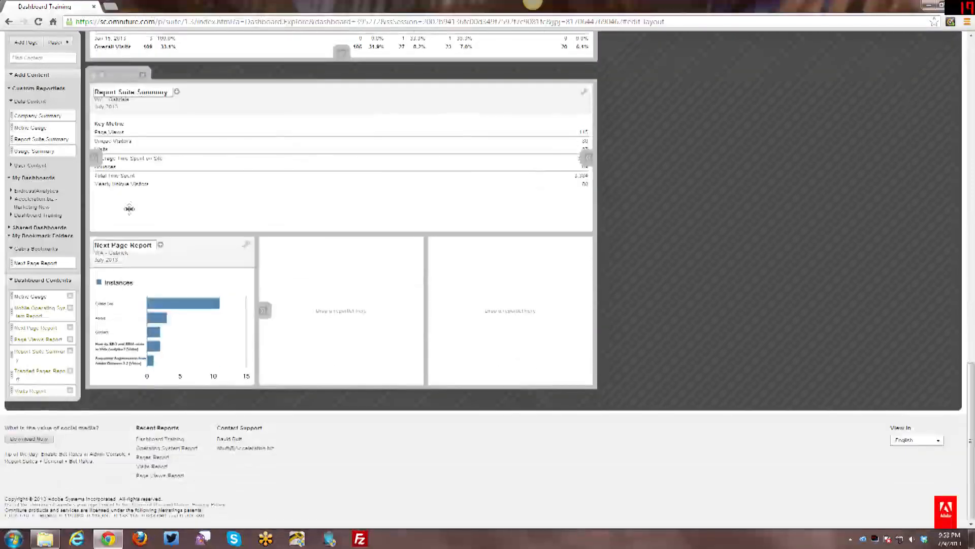
pyautogui.scroll(3, 148, 236)
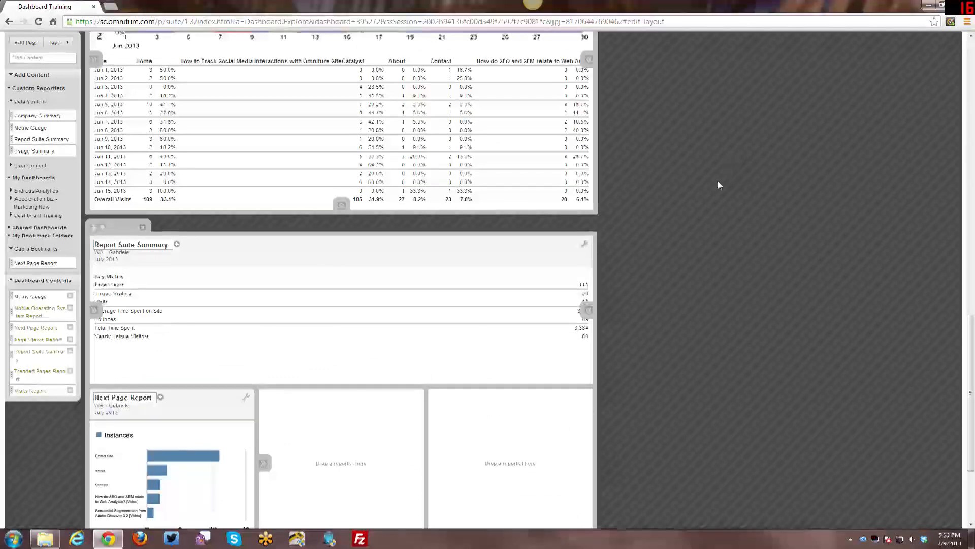
# Step: Apply the June 2013 reporting period, 06/01/2013 to 06/30/2013, to the whole dashboard
pyautogui.scroll(15, 902, 154)
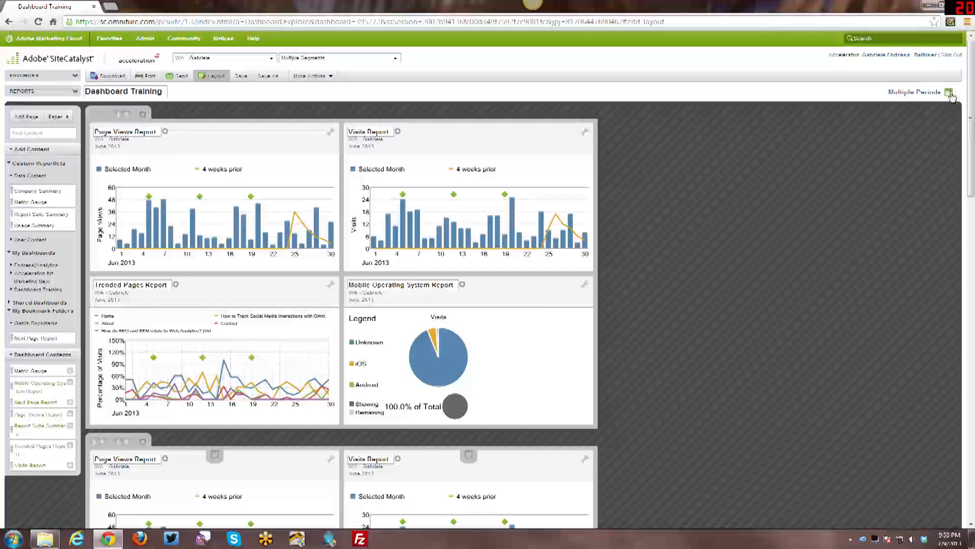
pyautogui.click(948, 94)
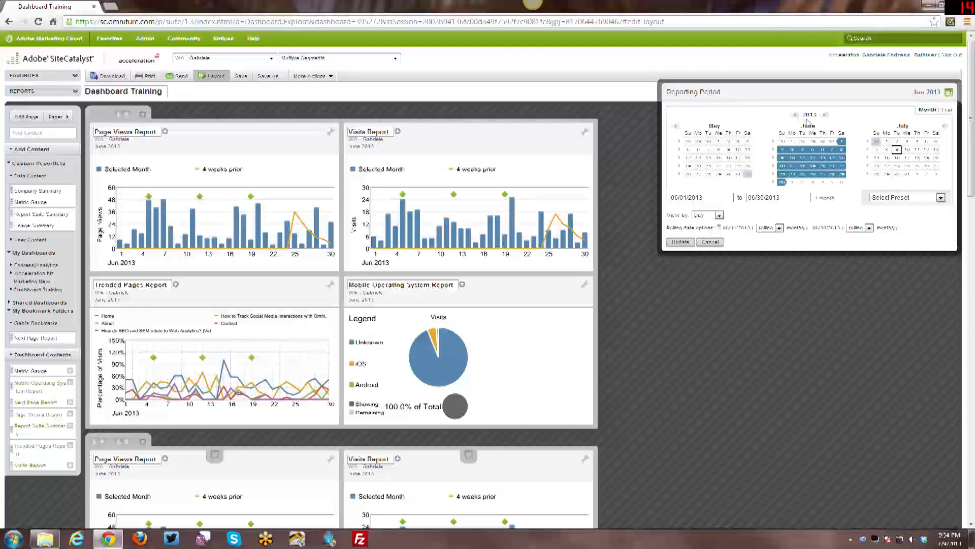
pyautogui.click(684, 241)
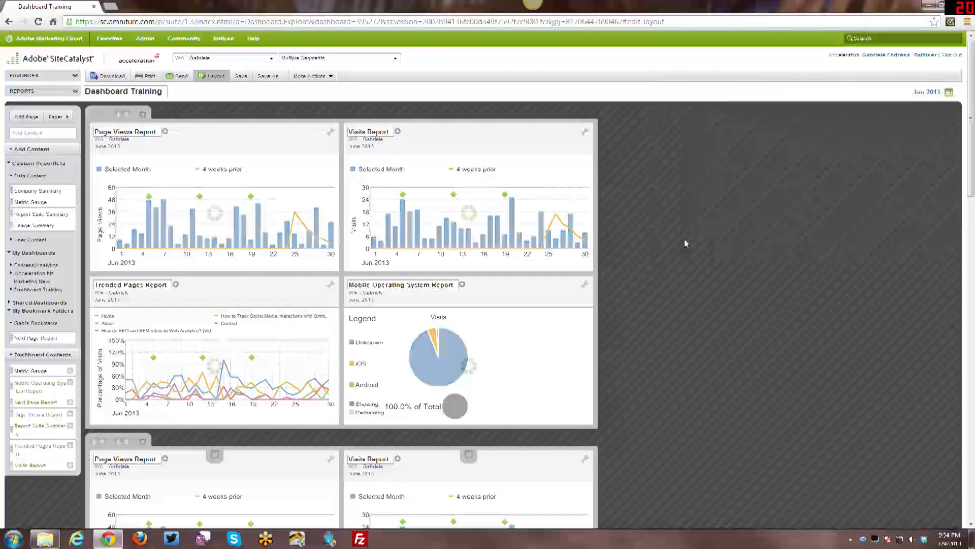
# Step: Check the reporting period on every reportlet, including the Report Suite Summary and Next Page Report
pyautogui.scroll(-4, 685, 243)
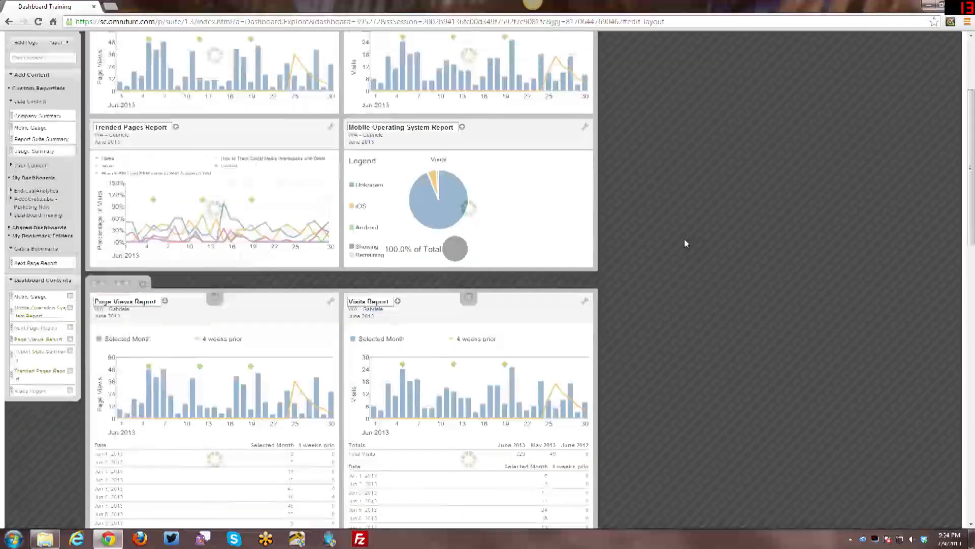
pyautogui.scroll(-1, 688, 234)
pyautogui.scroll(-3, 689, 237)
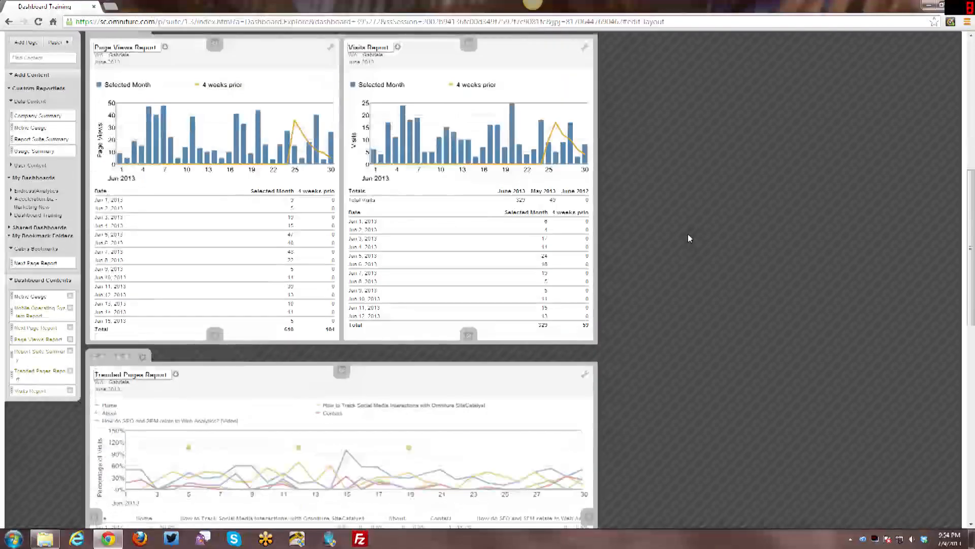
pyautogui.scroll(-8, 689, 238)
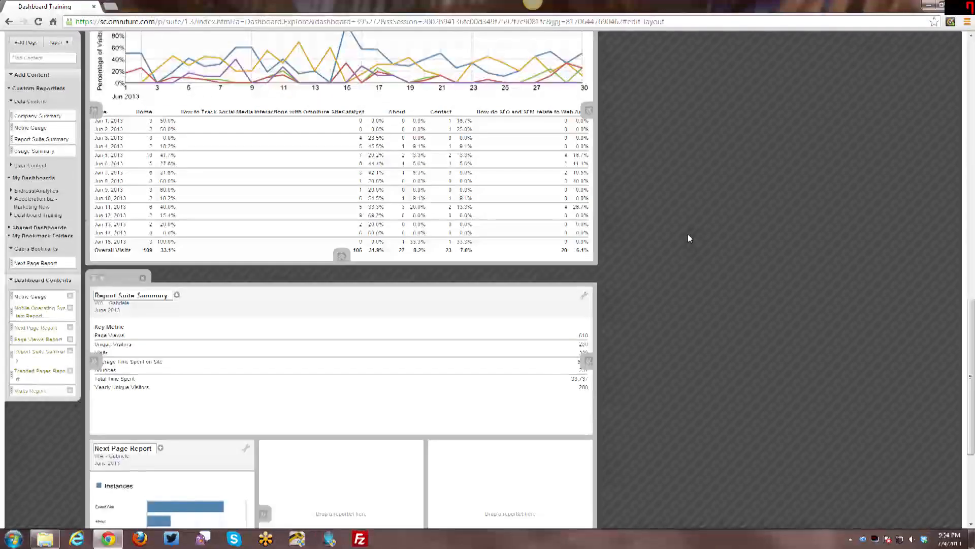
pyautogui.scroll(-3, 688, 238)
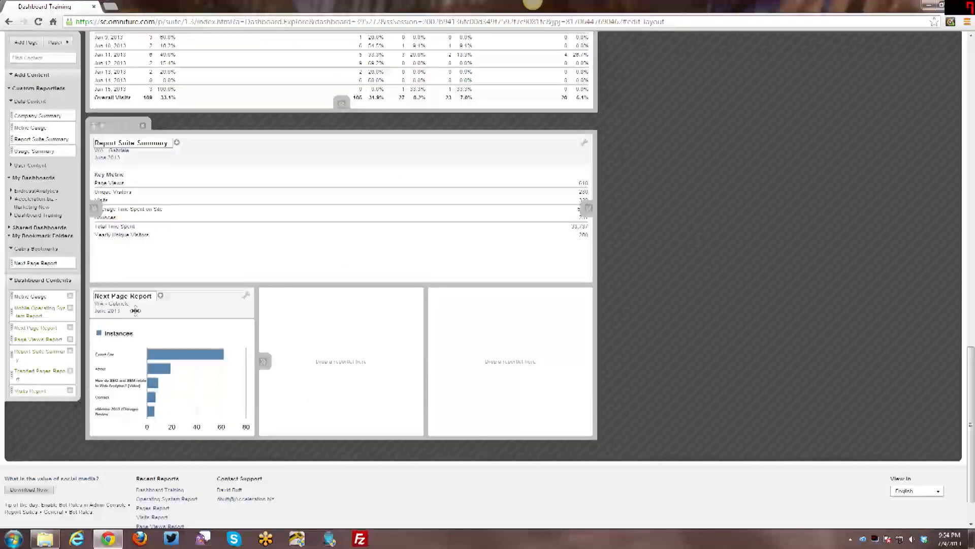
pyautogui.scroll(7, 722, 305)
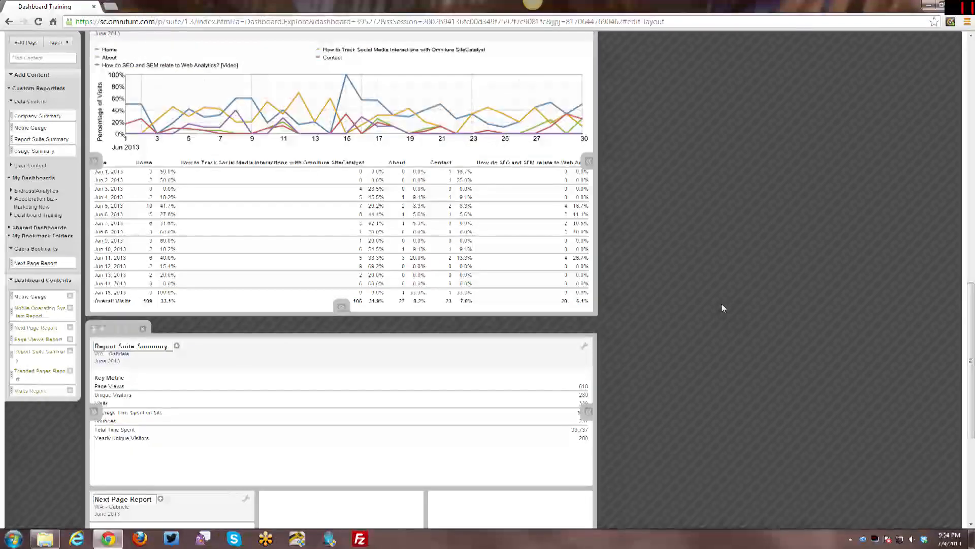
pyautogui.scroll(15, 721, 304)
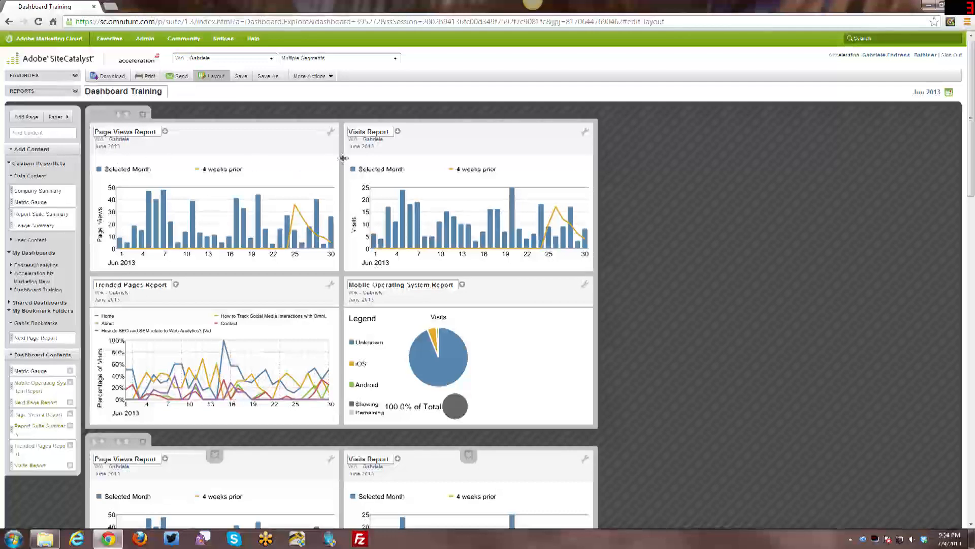
# Step: Set the Visits Report's own reporting period to 05/27/2013 through 07/09/2013
pyautogui.click(360, 147)
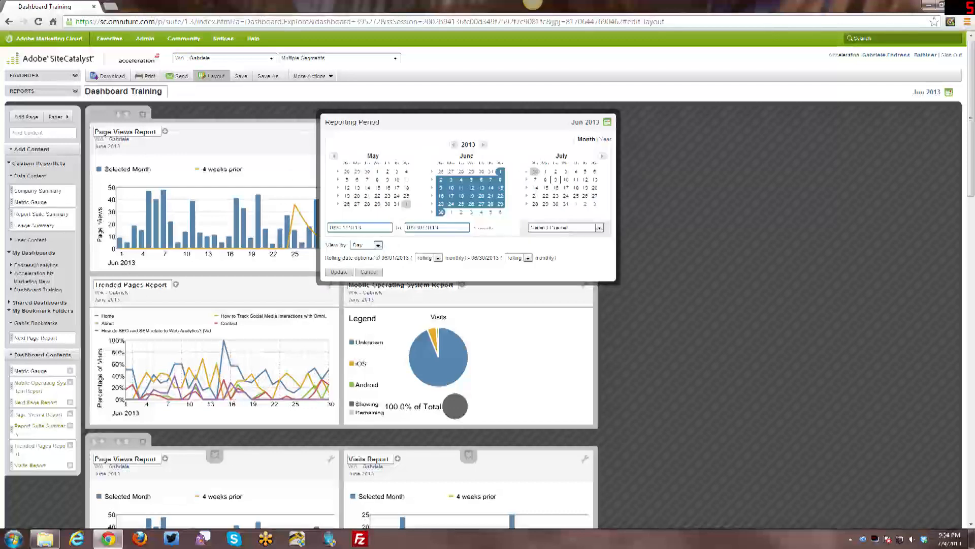
pyautogui.click(555, 158)
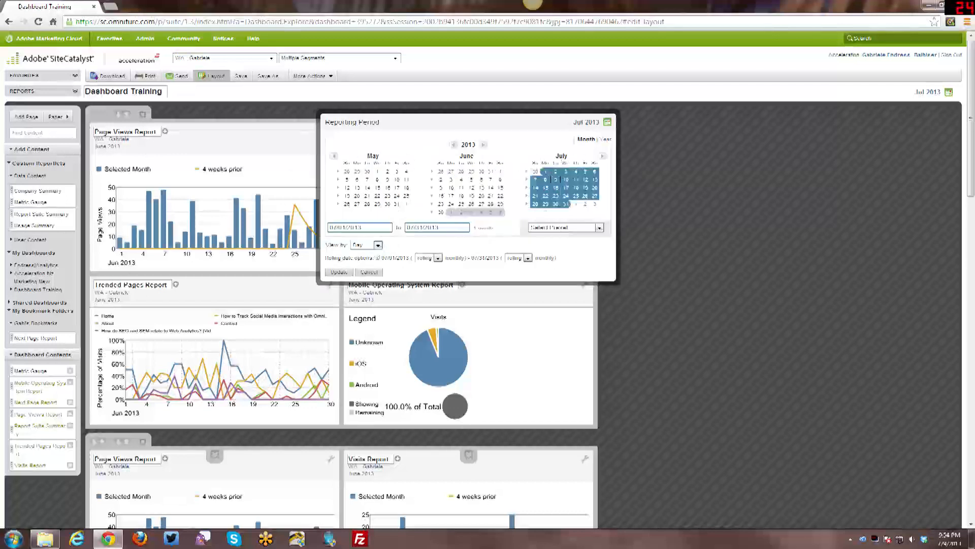
pyautogui.click(377, 195)
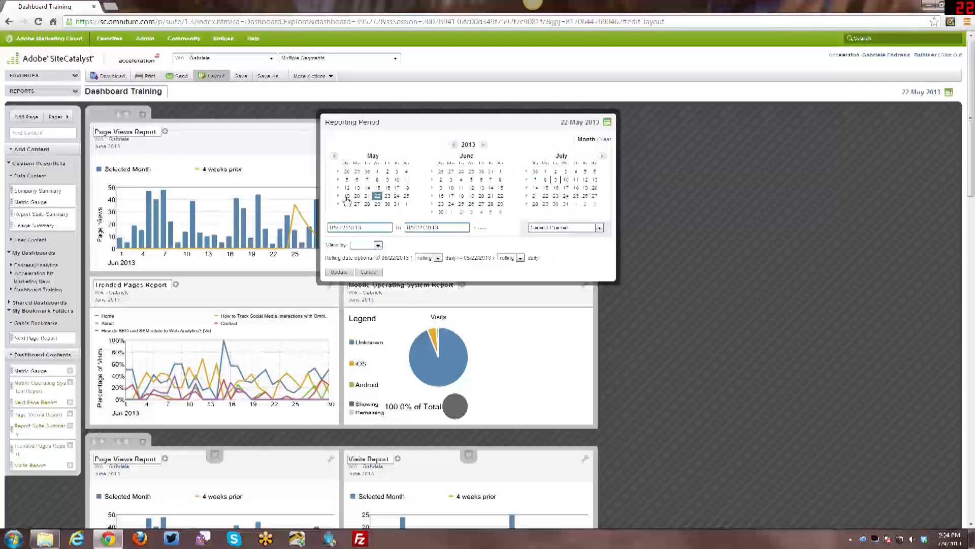
pyautogui.click(356, 203)
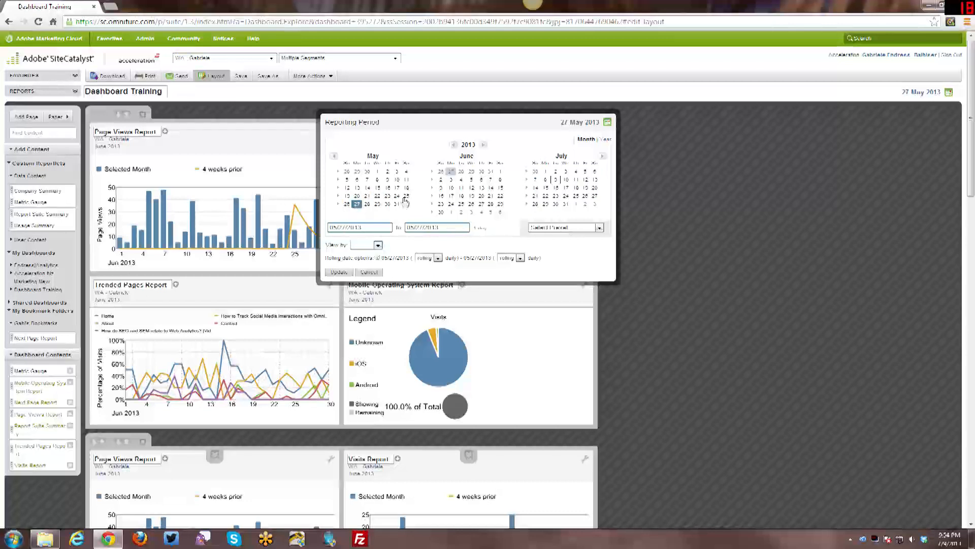
pyautogui.keyDown('shift'); pyautogui.click(556, 180); pyautogui.keyUp('shift')
pyautogui.keyDown('shift'); pyautogui.click(555, 180); pyautogui.keyUp('shift')
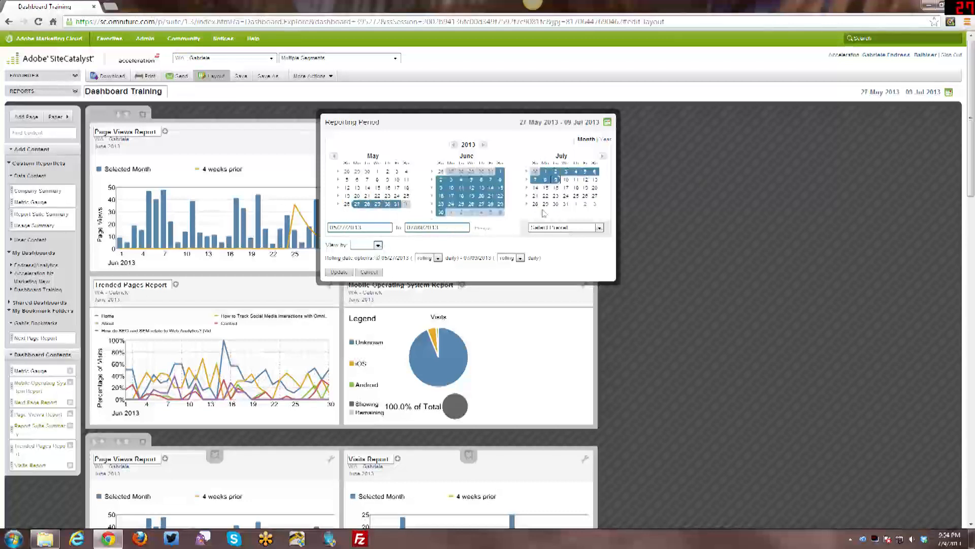
pyautogui.click(351, 271)
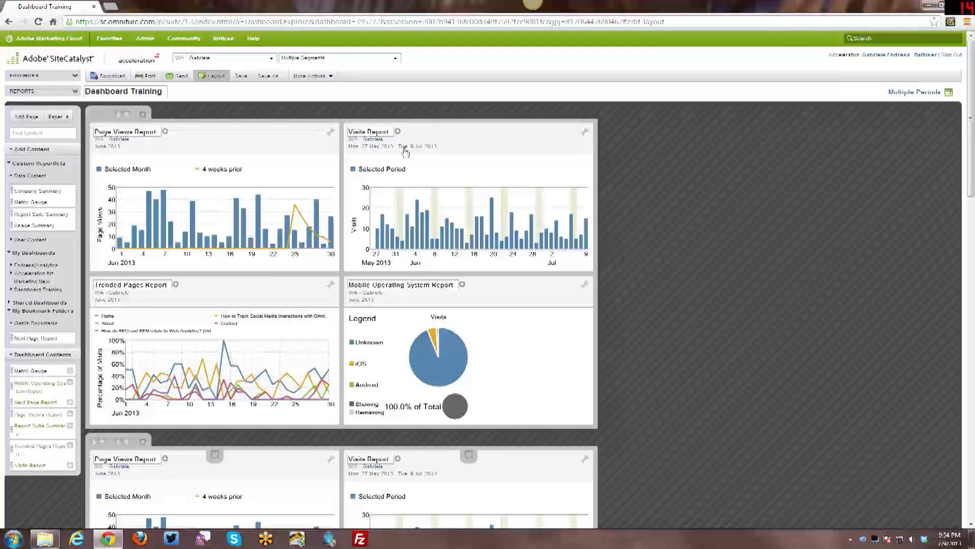
# Step: Inspect the Mobile Operating System Report's reporting period, report suite and segment options, leaving them without applying changes
pyautogui.click(376, 323)
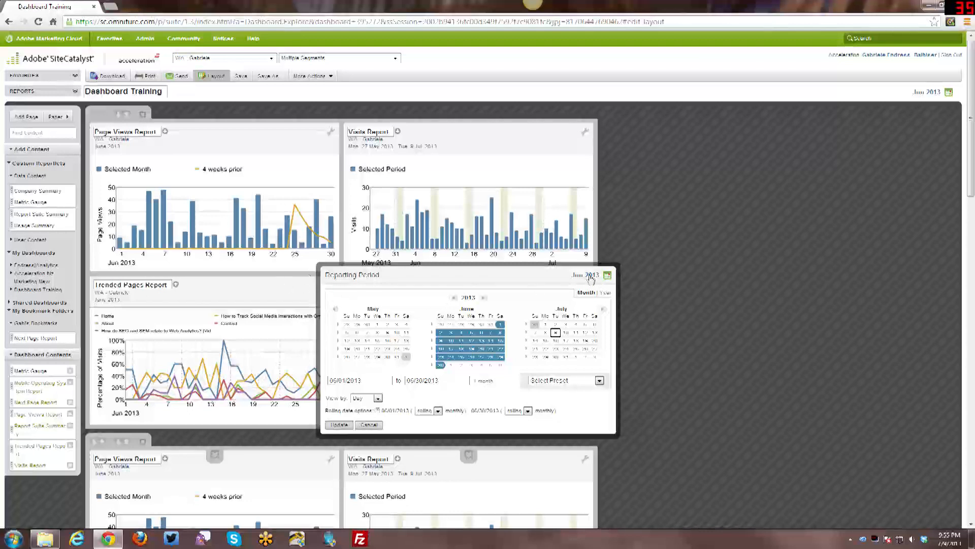
pyautogui.click(368, 425)
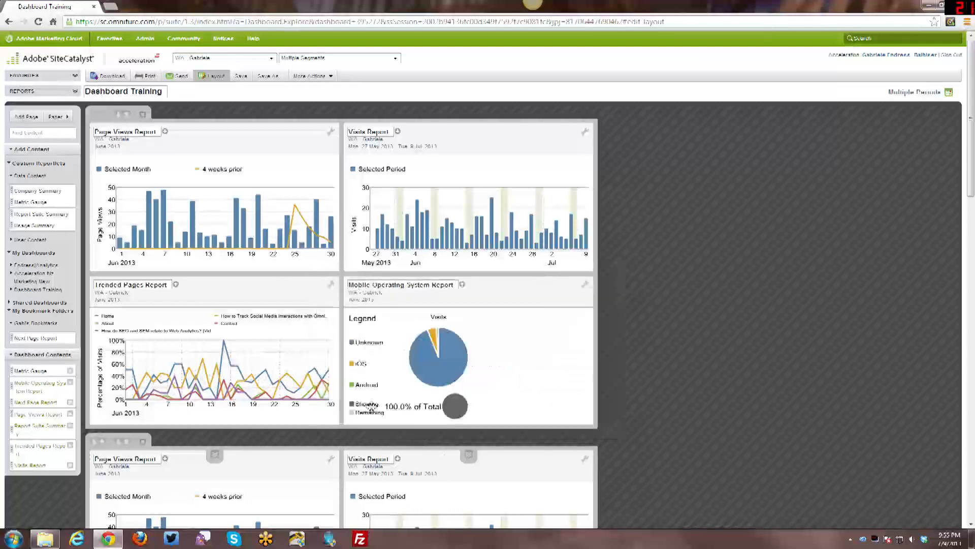
pyautogui.click(368, 295)
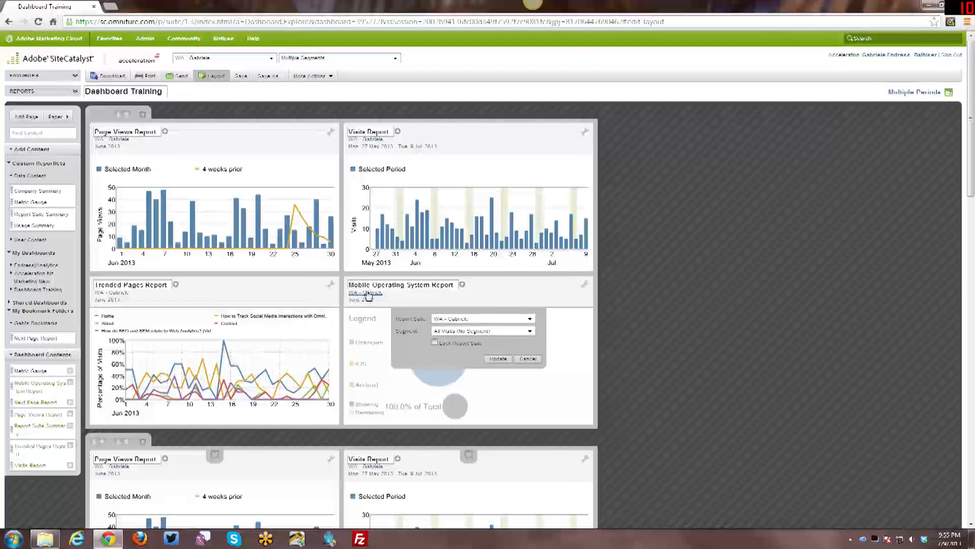
pyautogui.click(530, 320)
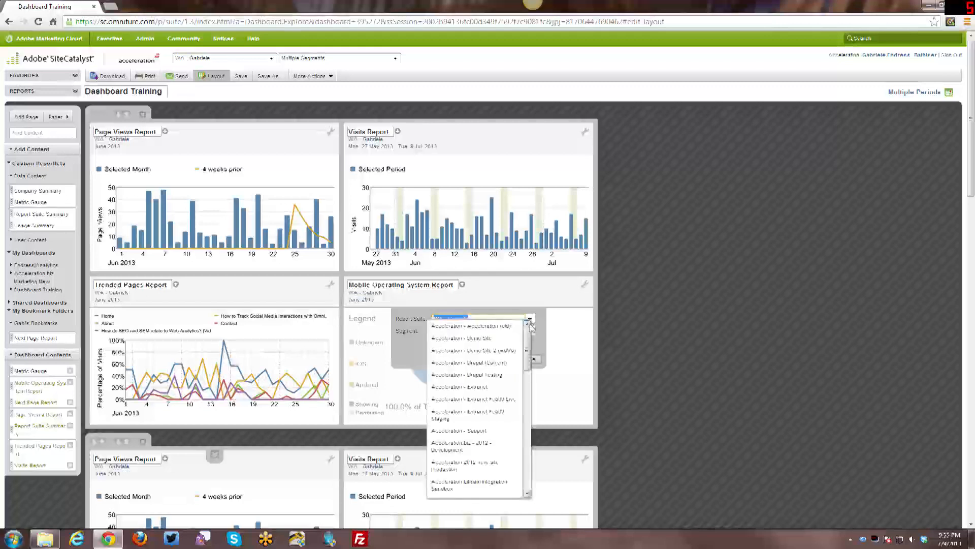
pyautogui.moveTo(528, 331)
pyautogui.mouseDown()
pyautogui.moveTo(532, 459)
pyautogui.moveTo(528, 325)
pyautogui.mouseUp()
pyautogui.click(542, 320)
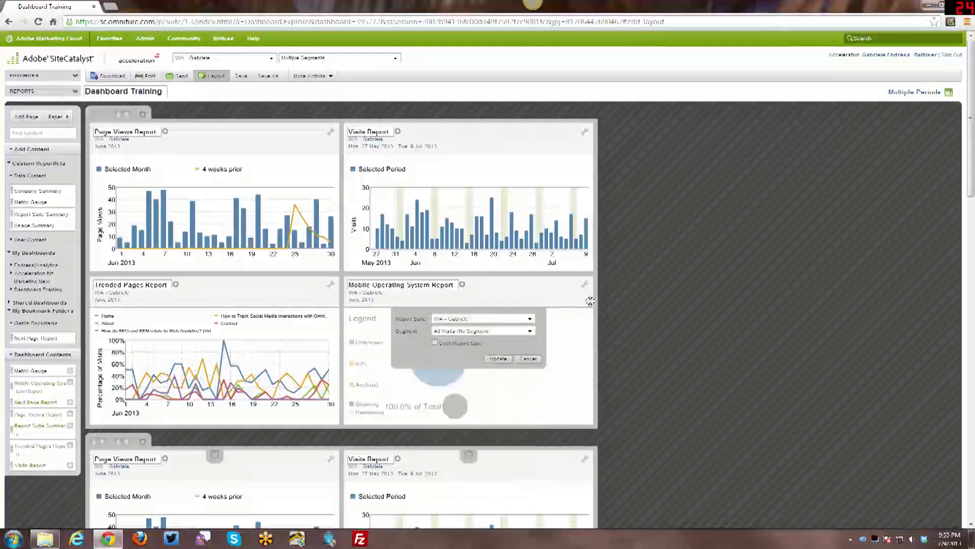
pyautogui.click(516, 359)
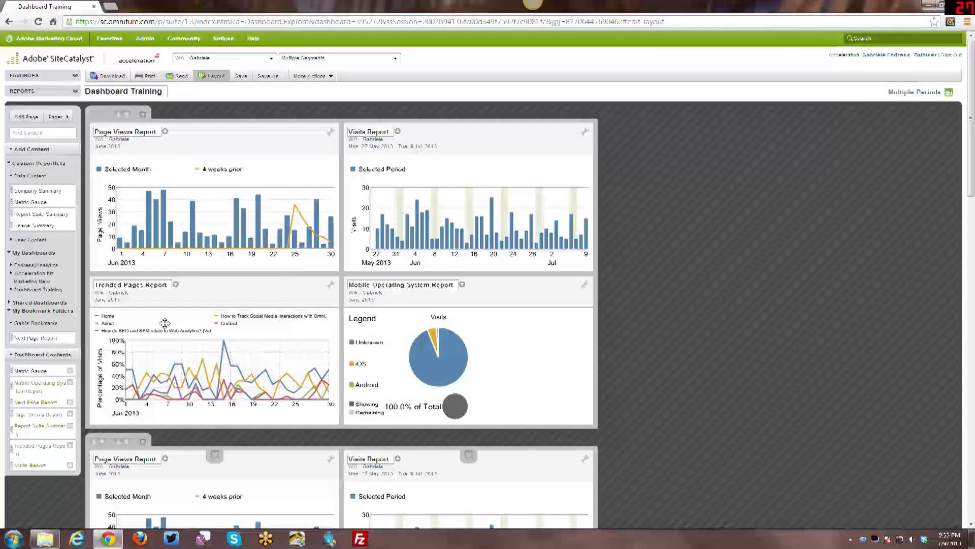
# Step: Switch the dashboard's paper layout to Letter Portrait and look over the rearranged reportlets
pyautogui.scroll(-1, 518, 389)
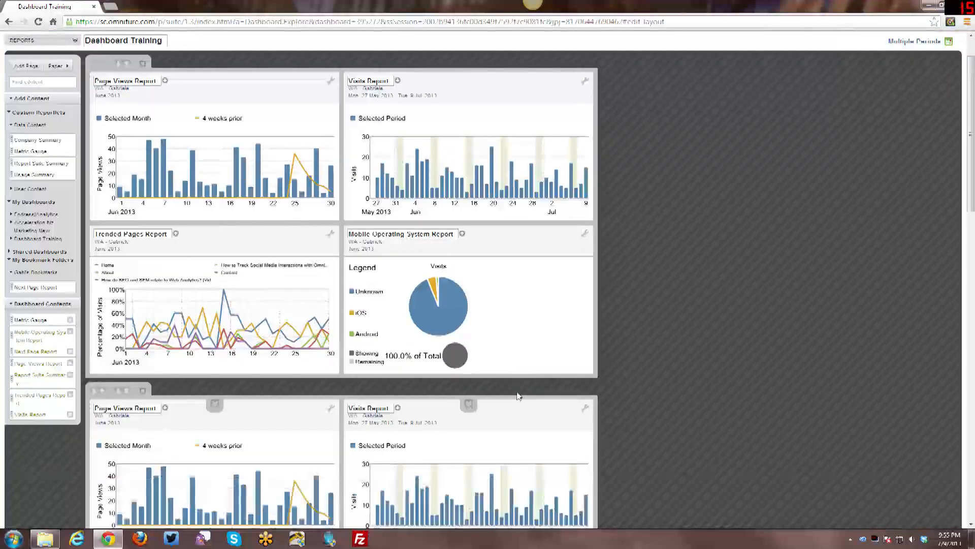
pyautogui.scroll(-2, 518, 382)
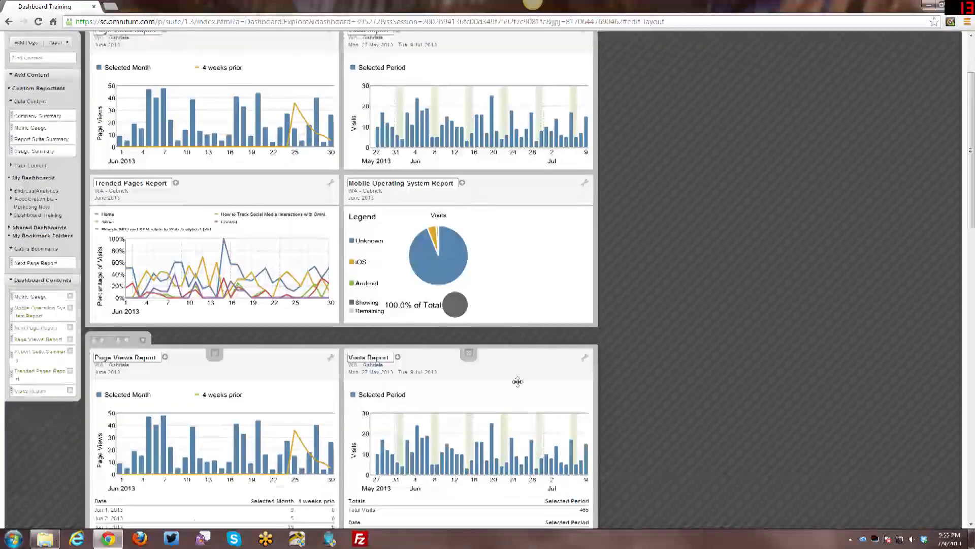
pyautogui.scroll(-3, 517, 382)
pyautogui.scroll(6, 517, 381)
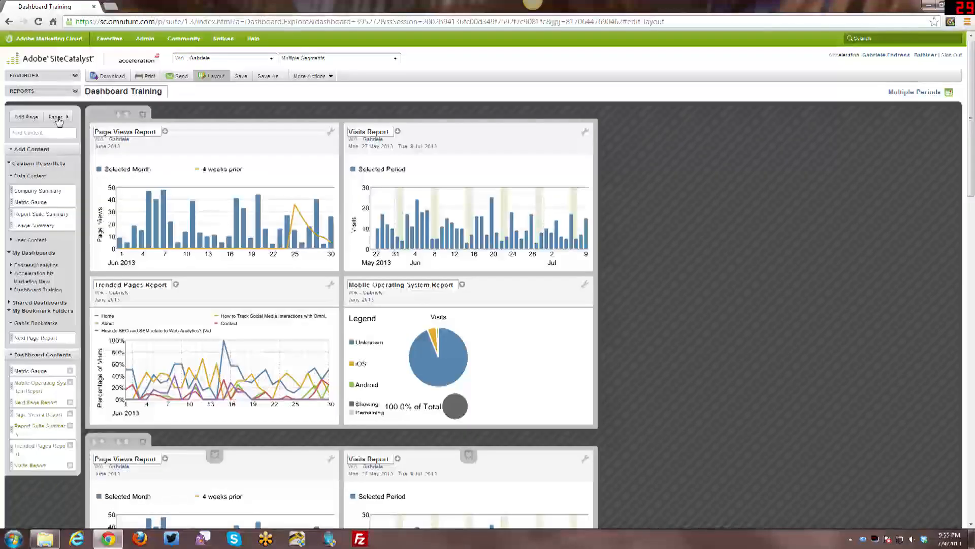
pyautogui.click(62, 122)
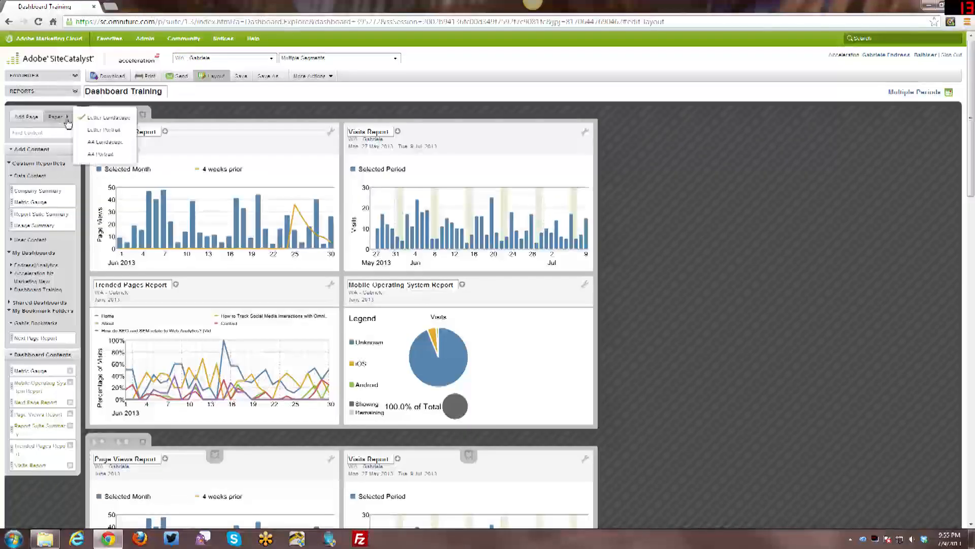
pyautogui.click(106, 130)
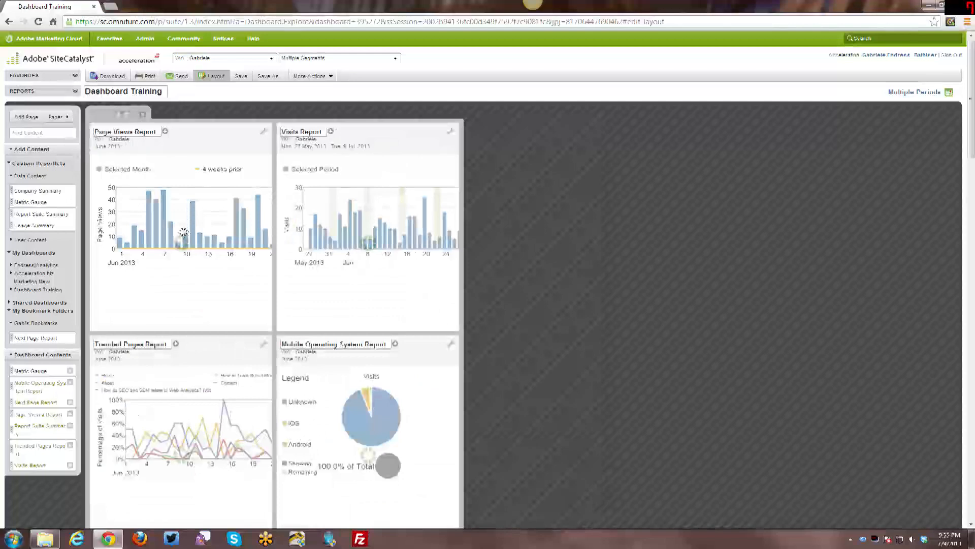
pyautogui.scroll(-3, 255, 315)
pyautogui.scroll(3, 255, 316)
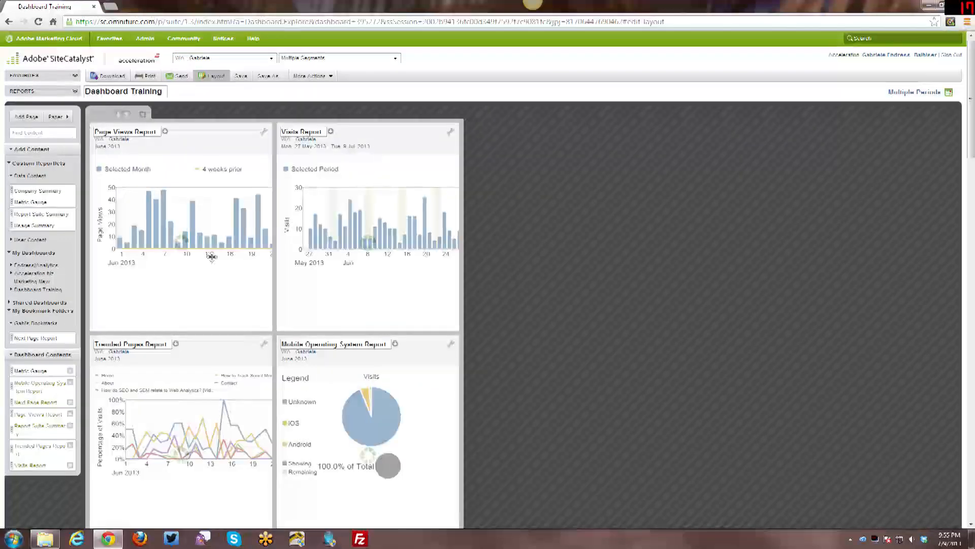
# Step: Set the dashboard's paper layout to Letter Landscape and save the dashboard
pyautogui.click(59, 117)
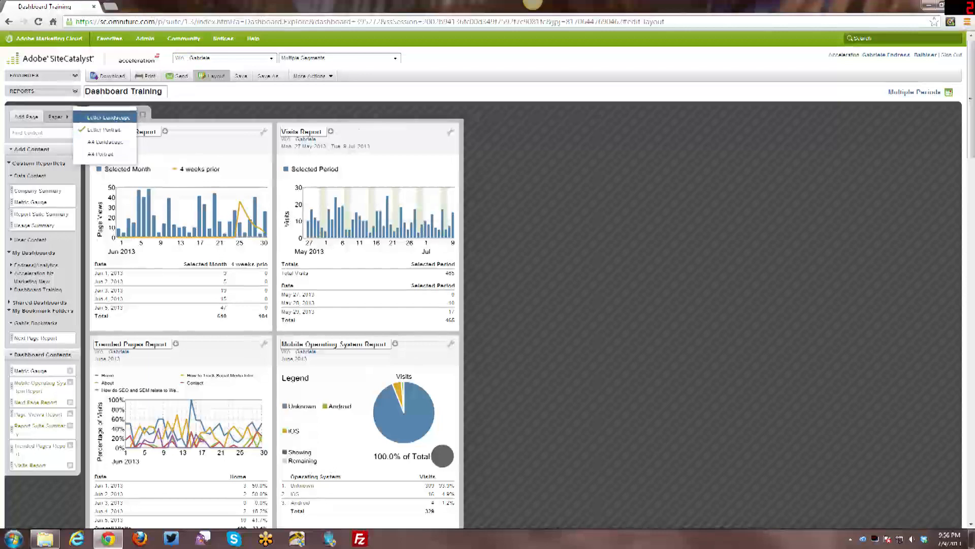
pyautogui.click(108, 117)
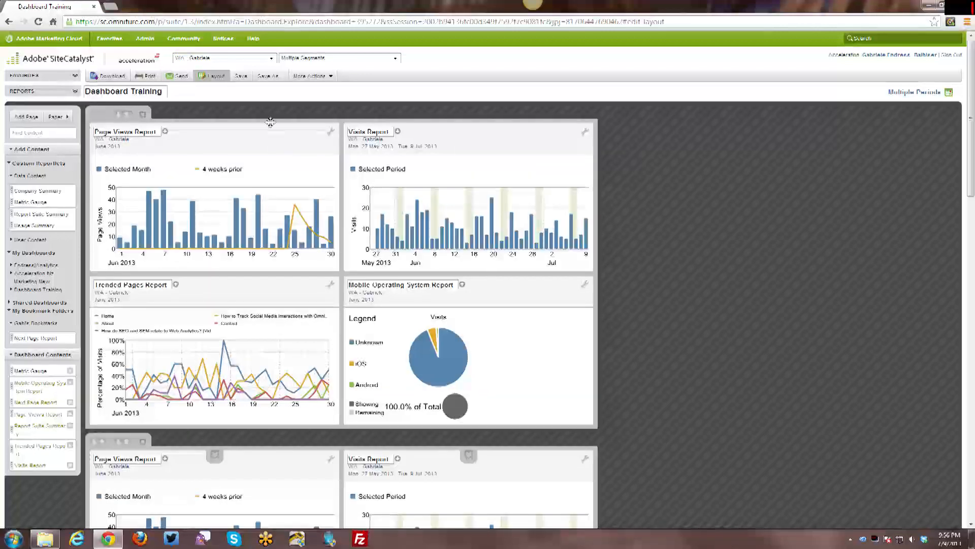
pyautogui.scroll(-3, 681, 264)
pyautogui.scroll(3, 682, 264)
pyautogui.click(241, 78)
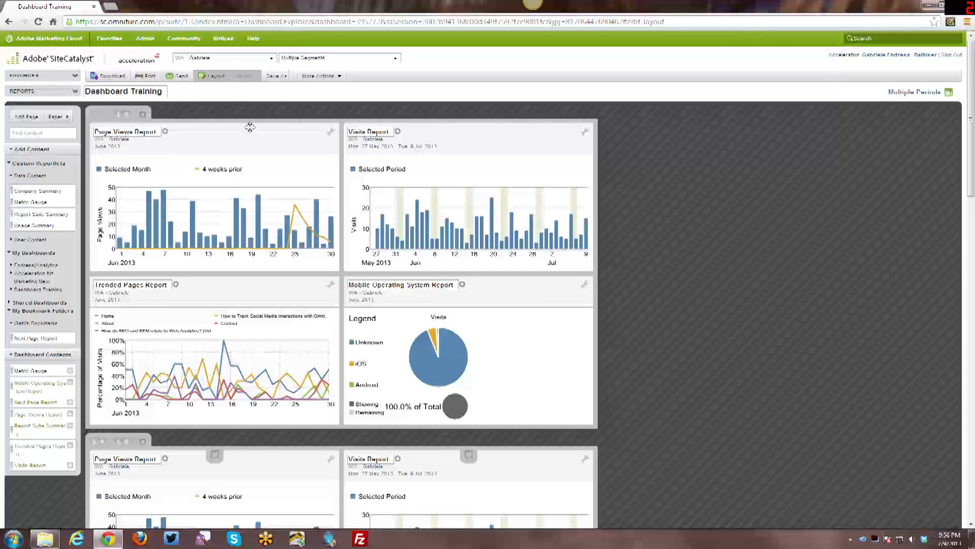
# Step: Look at the dashboard's Save As prompt and its PDF download dialog, cancelling both
pyautogui.click(273, 80)
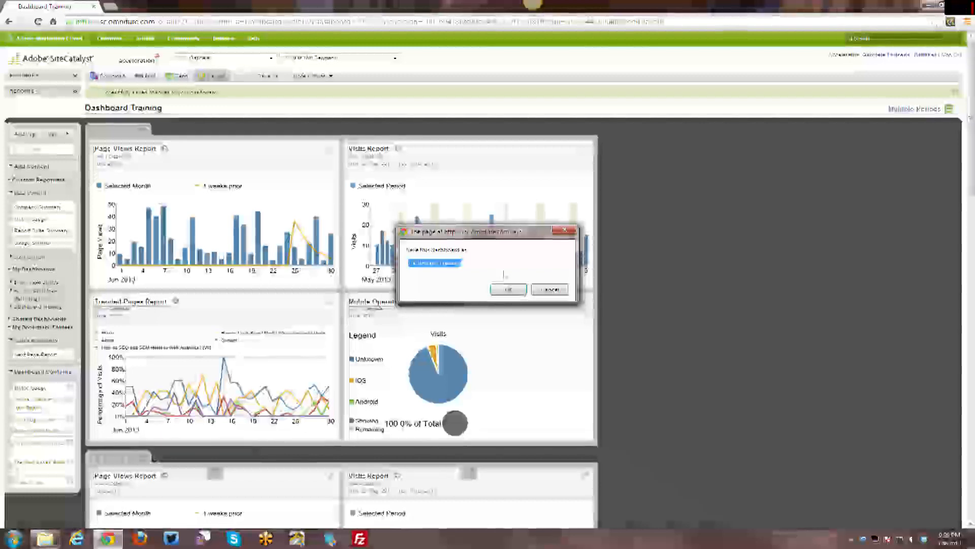
pyautogui.click(555, 290)
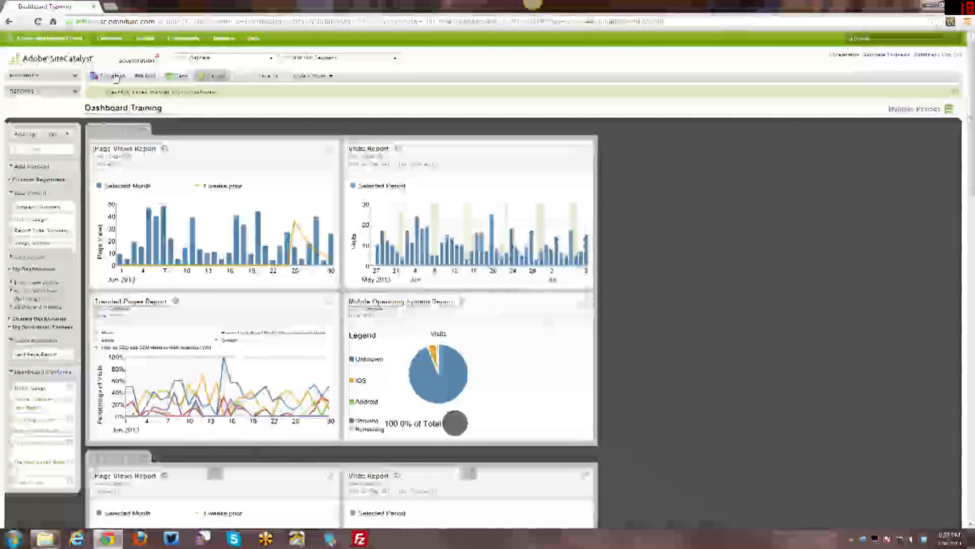
pyautogui.click(116, 78)
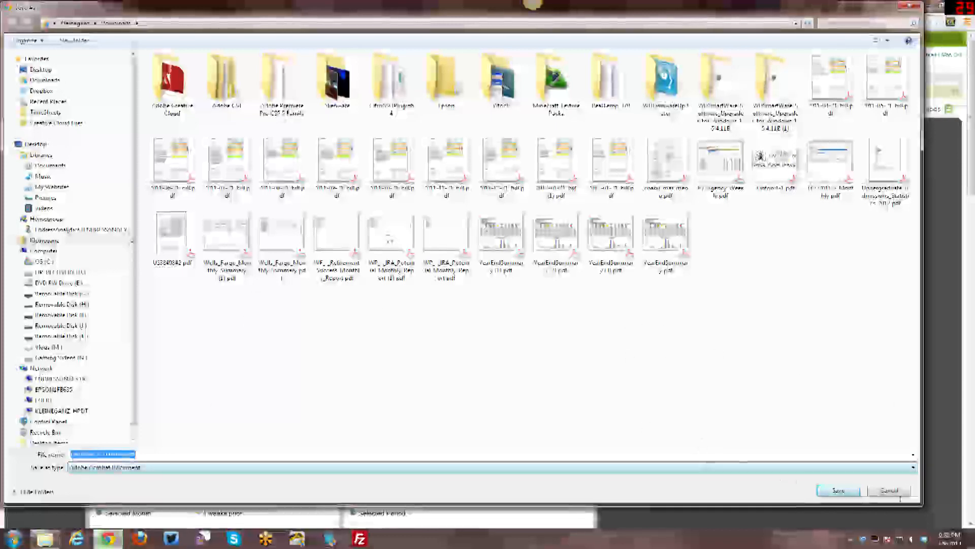
pyautogui.click(889, 490)
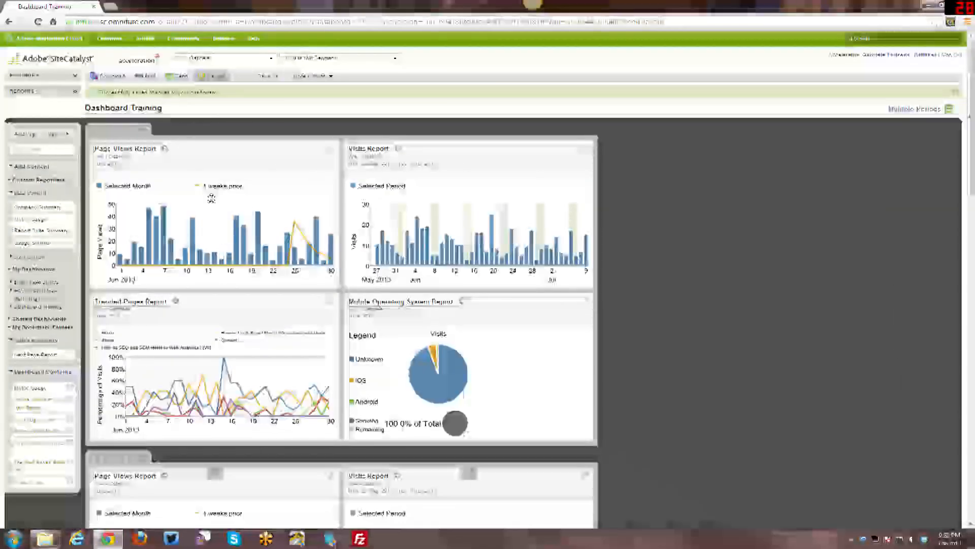
# Step: Open the dashboard's print version, enlarge its window to review all pages, and close it
pyautogui.click(144, 76)
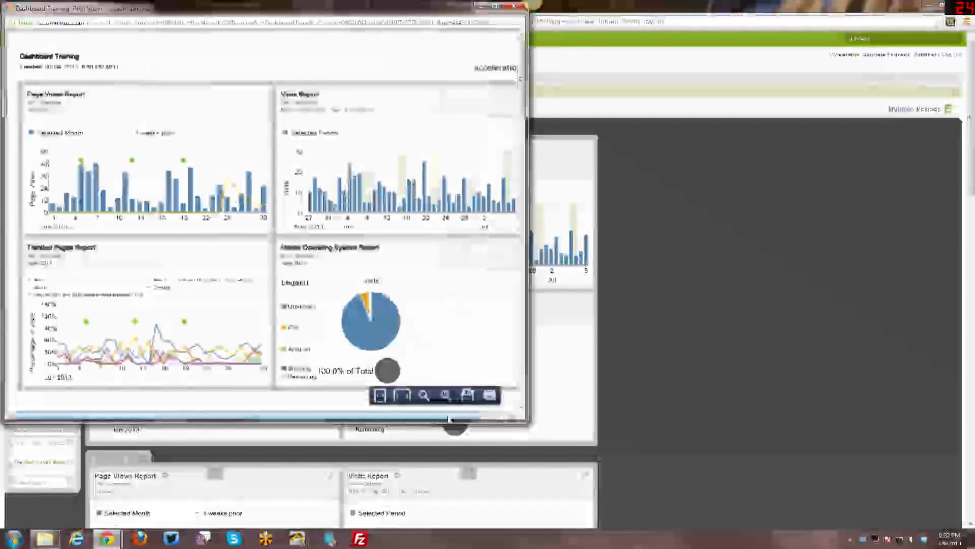
pyautogui.moveTo(427, 417)
pyautogui.mouseDown()
pyautogui.moveTo(450, 417)
pyautogui.moveTo(431, 417)
pyautogui.mouseUp()
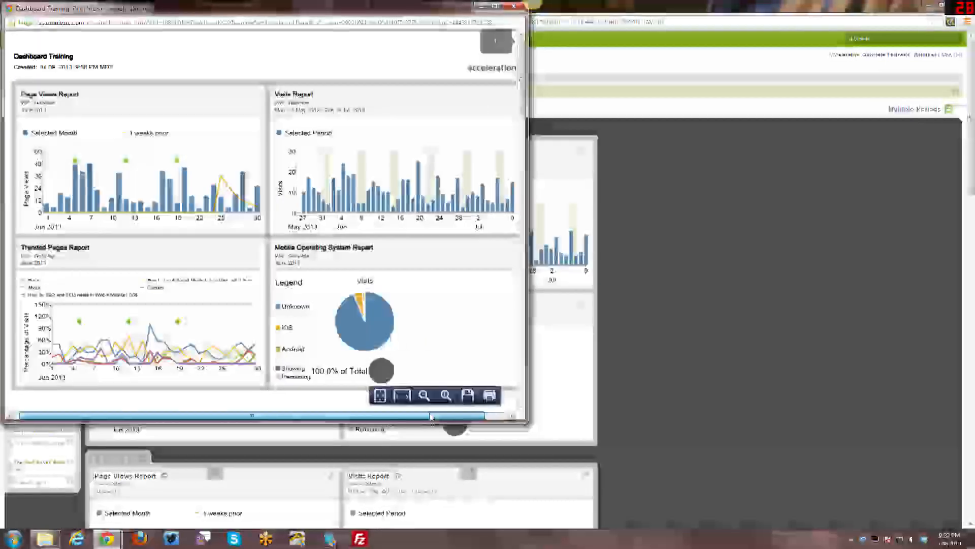
pyautogui.moveTo(527, 421); pyautogui.dragTo(600, 479)
pyautogui.scroll(-10, 449, 362)
pyautogui.scroll(-18, 450, 362)
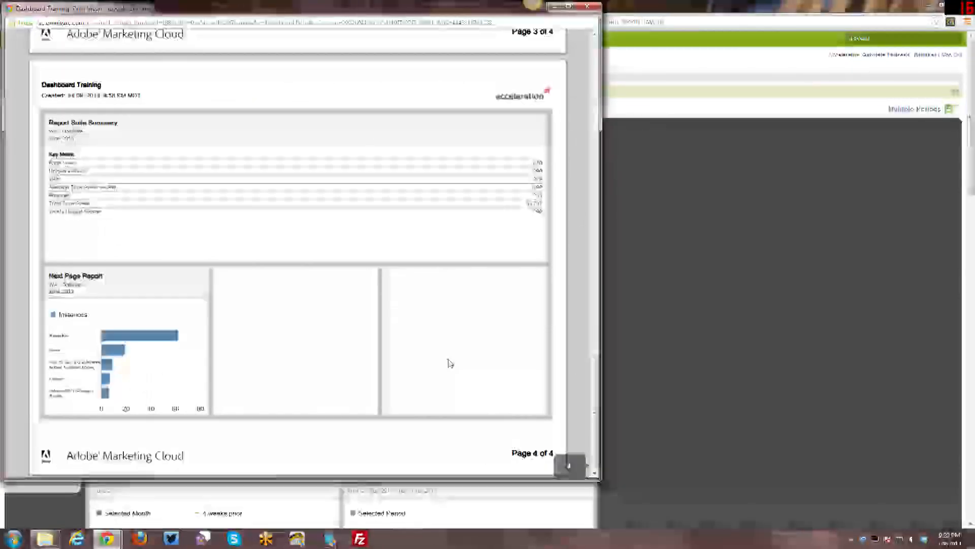
pyautogui.scroll(20, 450, 362)
pyautogui.scroll(2, 449, 363)
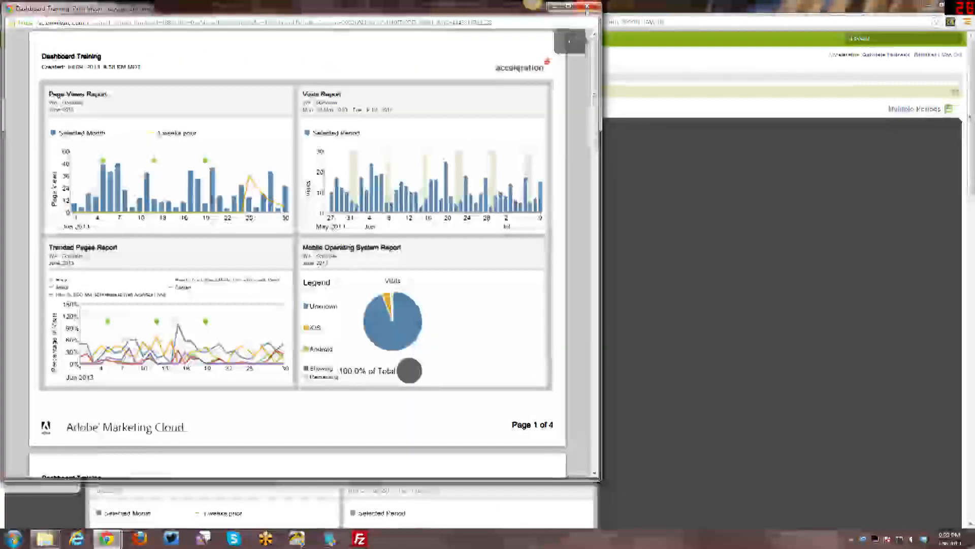
pyautogui.click(587, 7)
# Step: Open the dashboard's email report form and look over its recipient, subject and scheduling options
pyautogui.click(174, 78)
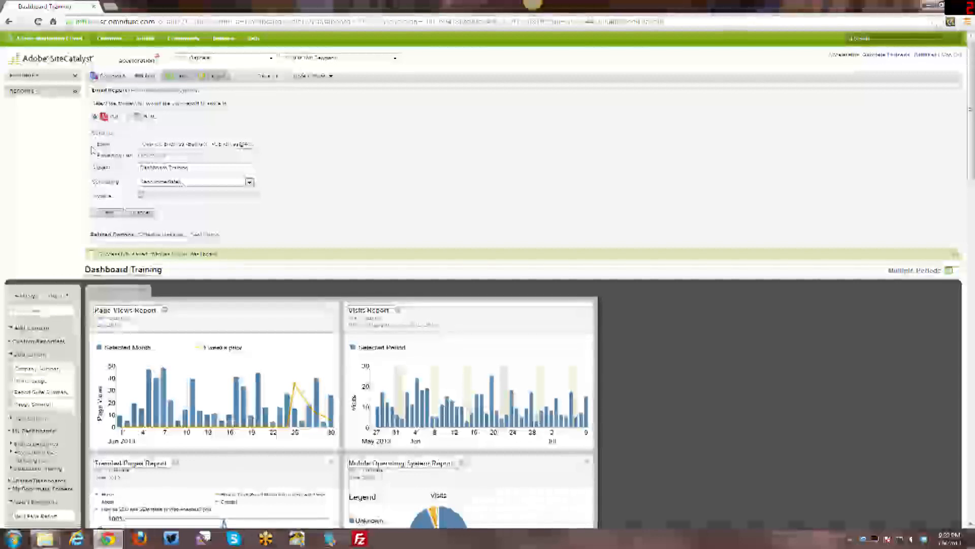
pyautogui.moveTo(170, 145); pyautogui.dragTo(286, 151)
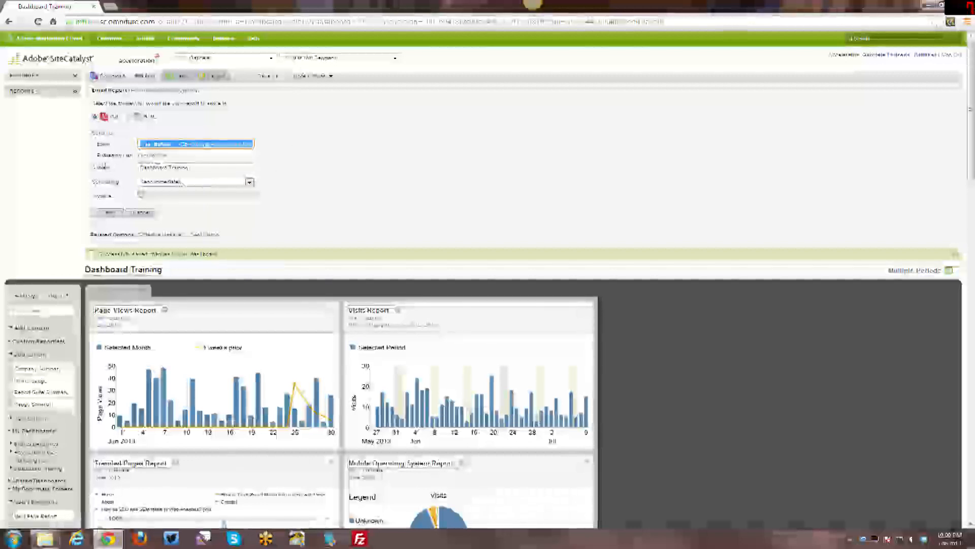
pyautogui.click(305, 158)
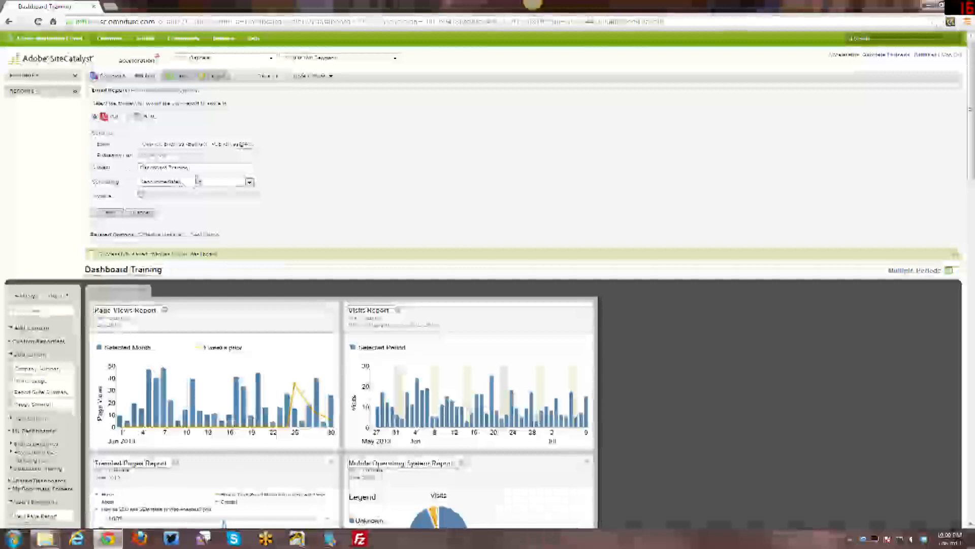
pyautogui.moveTo(189, 168); pyautogui.dragTo(125, 169)
pyautogui.click(186, 168)
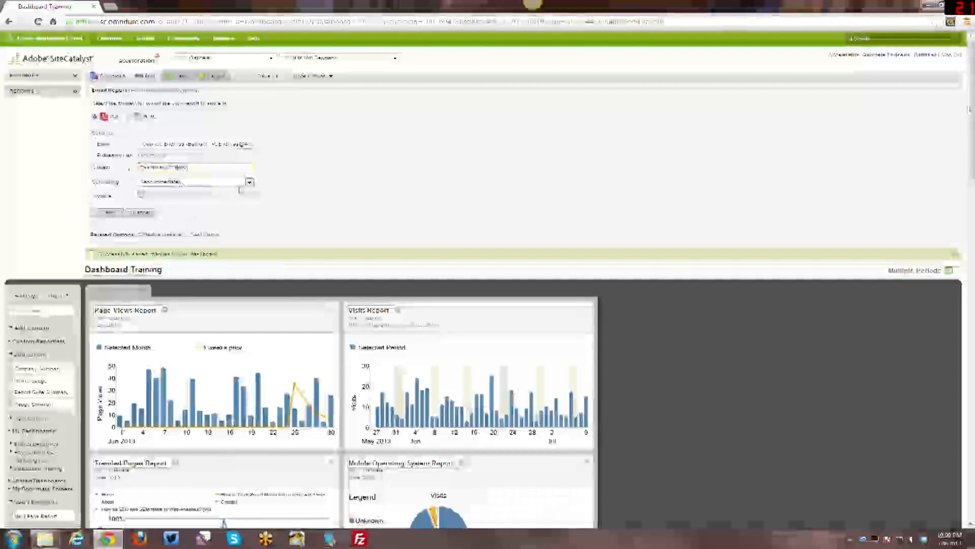
pyautogui.click(231, 184)
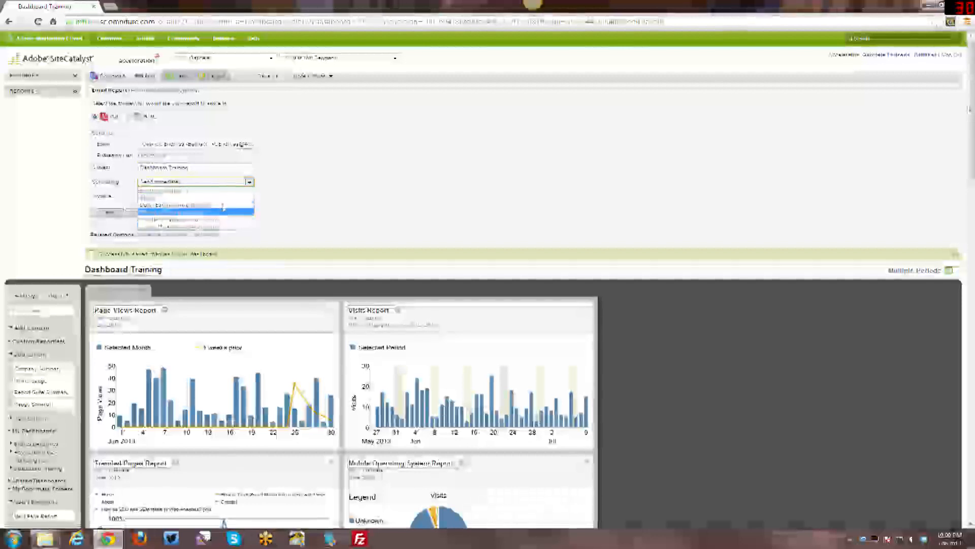
pyautogui.click(223, 211)
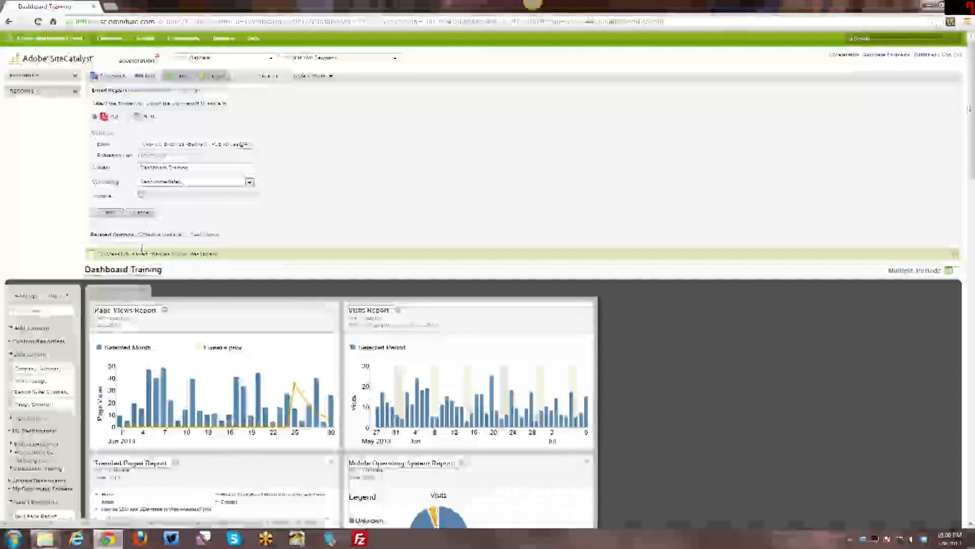
# Step: Review the advanced delivery options for the email report, including the custom report file name, language, recipient and subject fields
pyautogui.click(161, 78)
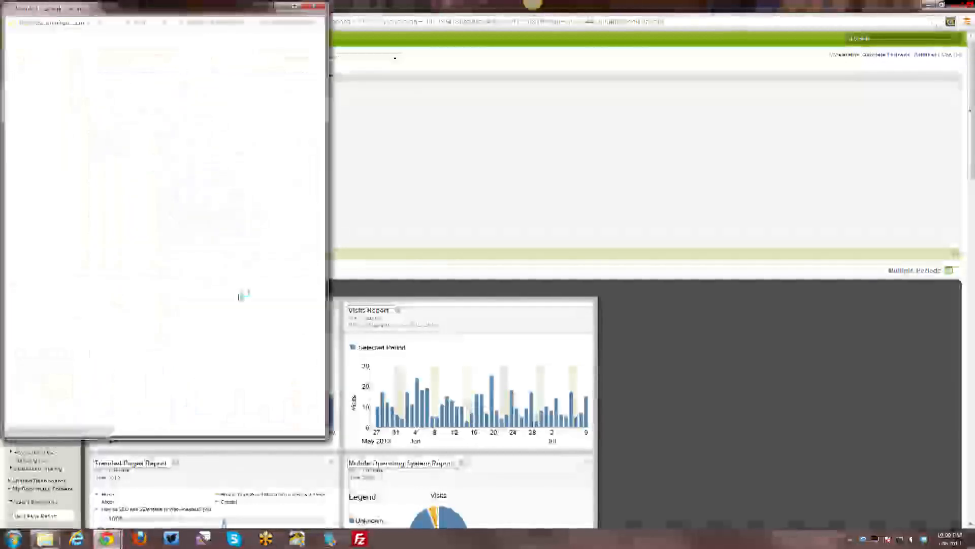
pyautogui.click(107, 82)
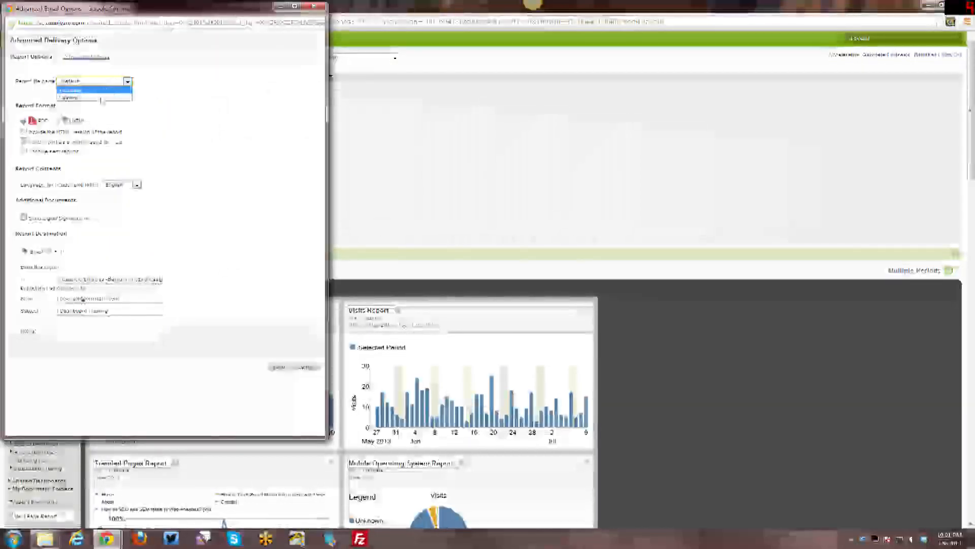
pyautogui.click(101, 97)
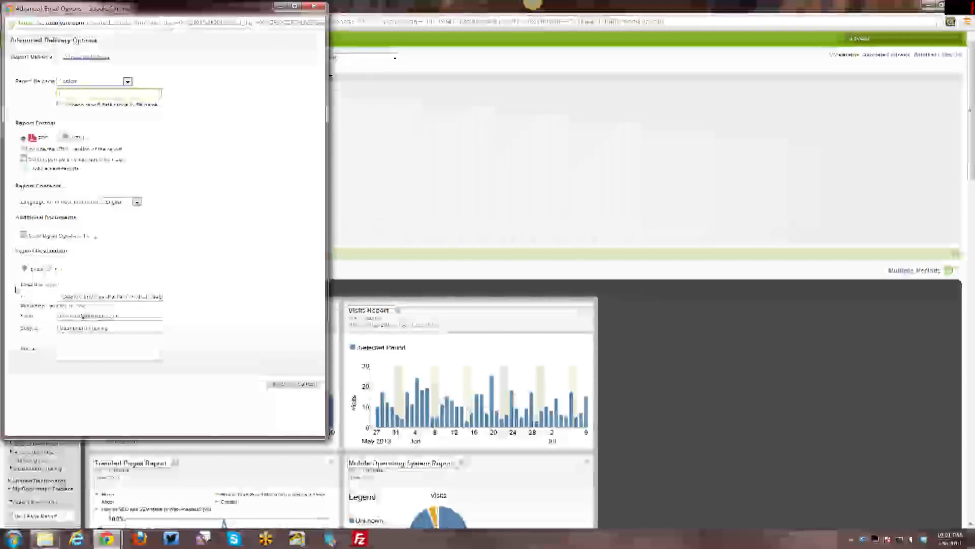
pyautogui.click(135, 202)
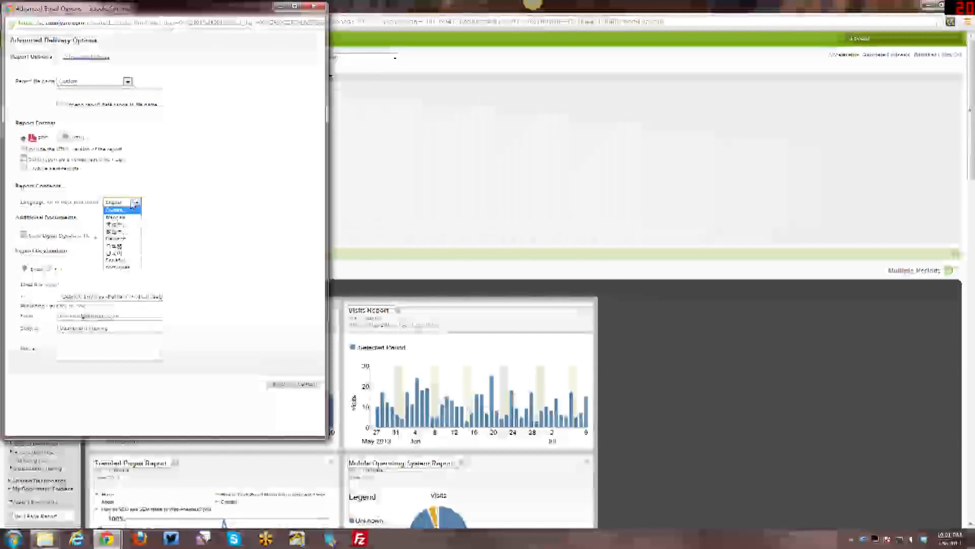
pyautogui.click(133, 204)
pyautogui.click(133, 203)
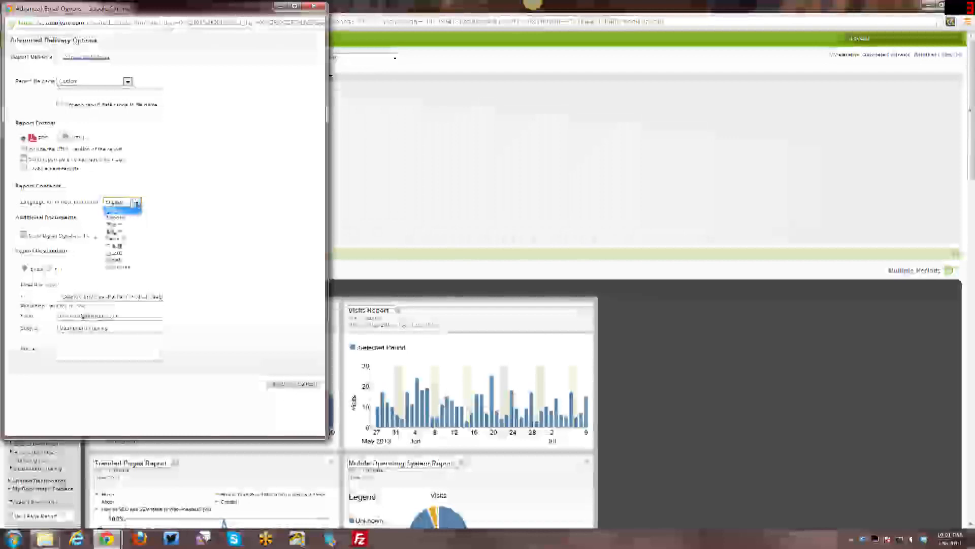
pyautogui.click(136, 204)
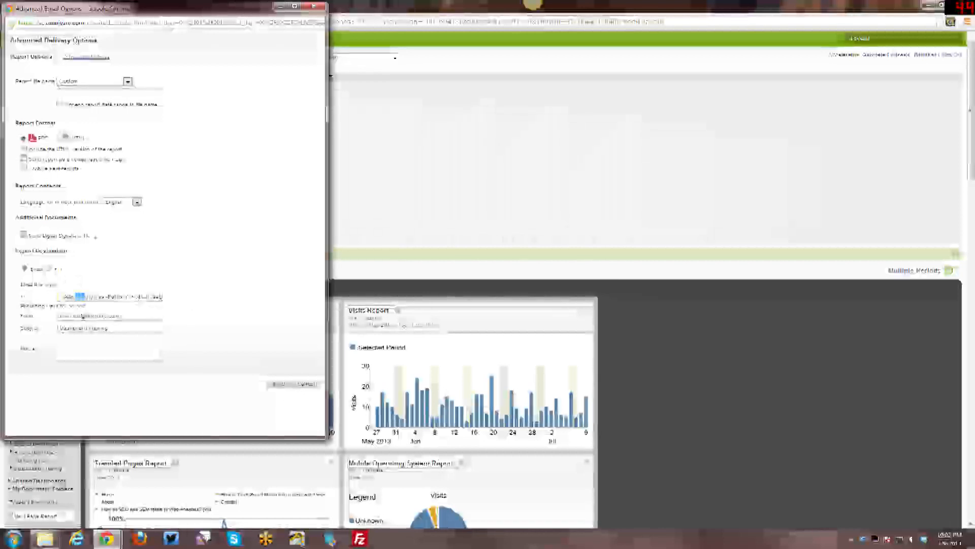
pyautogui.moveTo(81, 297); pyautogui.dragTo(162, 297)
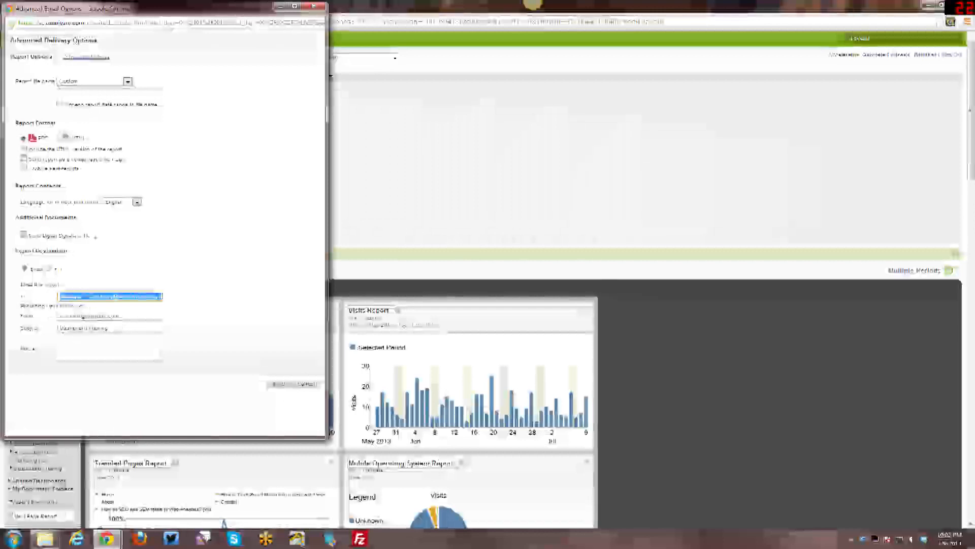
pyautogui.click(116, 328)
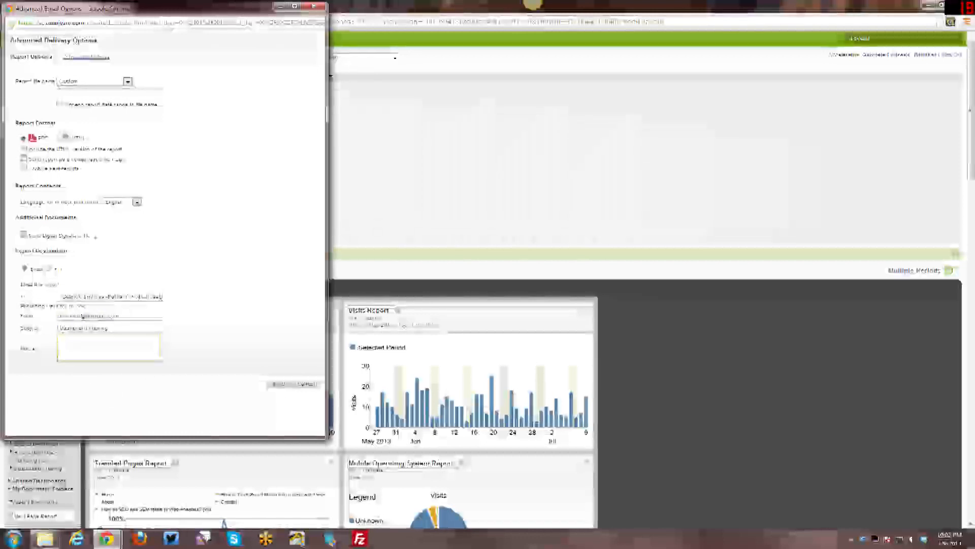
# Step: Look at the advanced scheduling options for sending the report at a future time, cancel them and close the email form
pyautogui.click(77, 56)
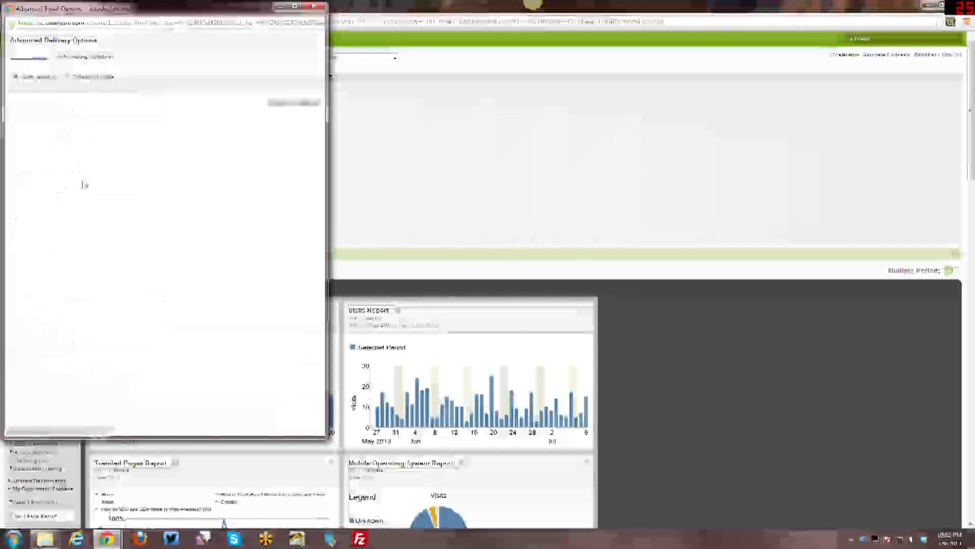
pyautogui.click(67, 76)
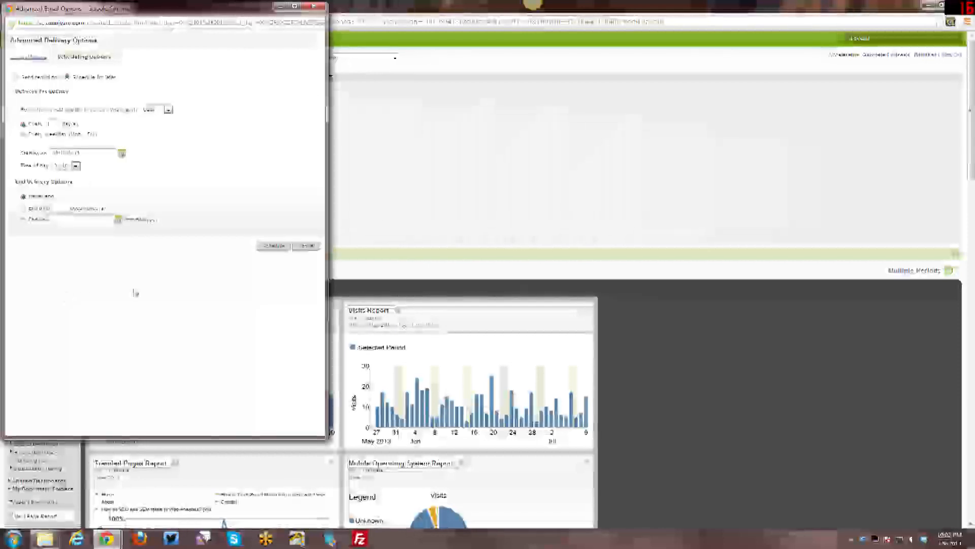
pyautogui.click(310, 247)
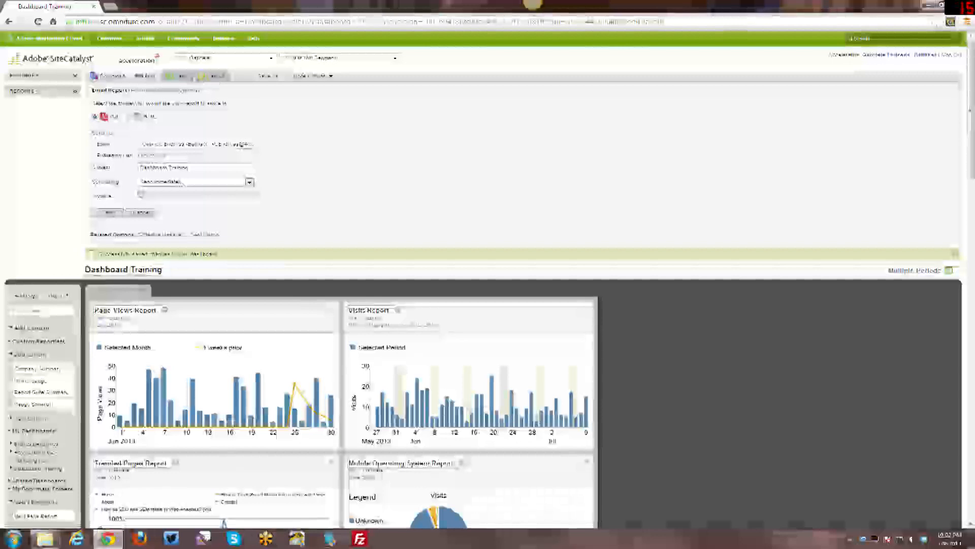
pyautogui.click(180, 76)
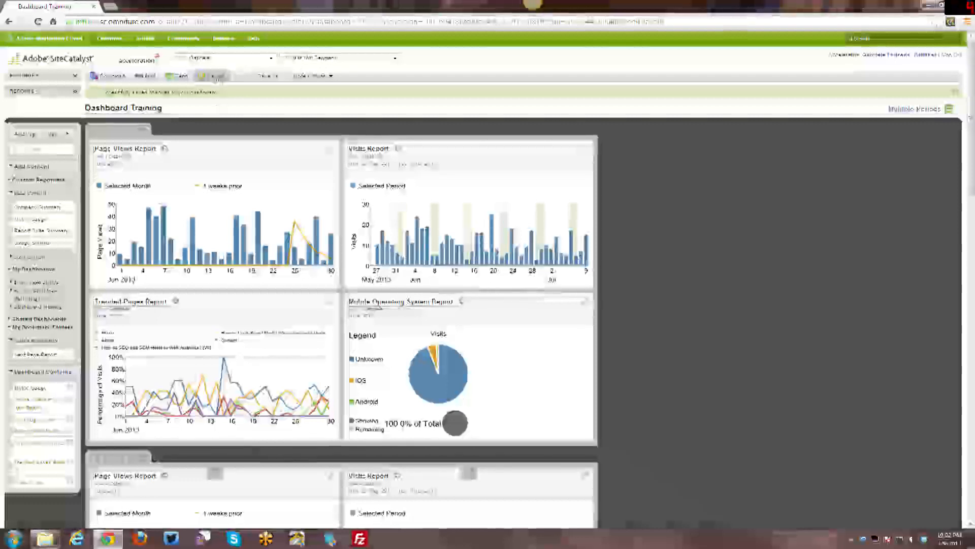
# Step: Leave the dashboard's layout view, look through all reportlets in the normal view, and return to the layout view
pyautogui.click(217, 76)
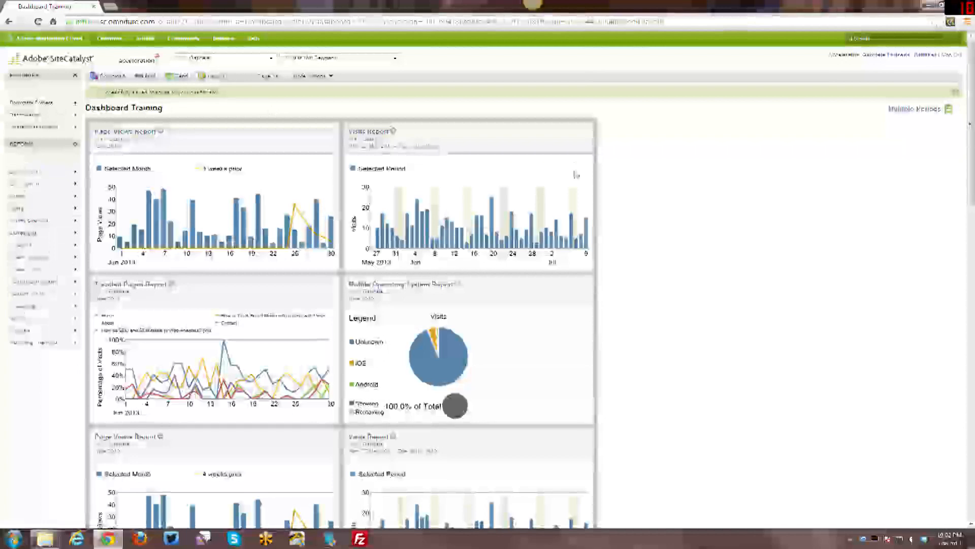
pyautogui.scroll(-2, 600, 232)
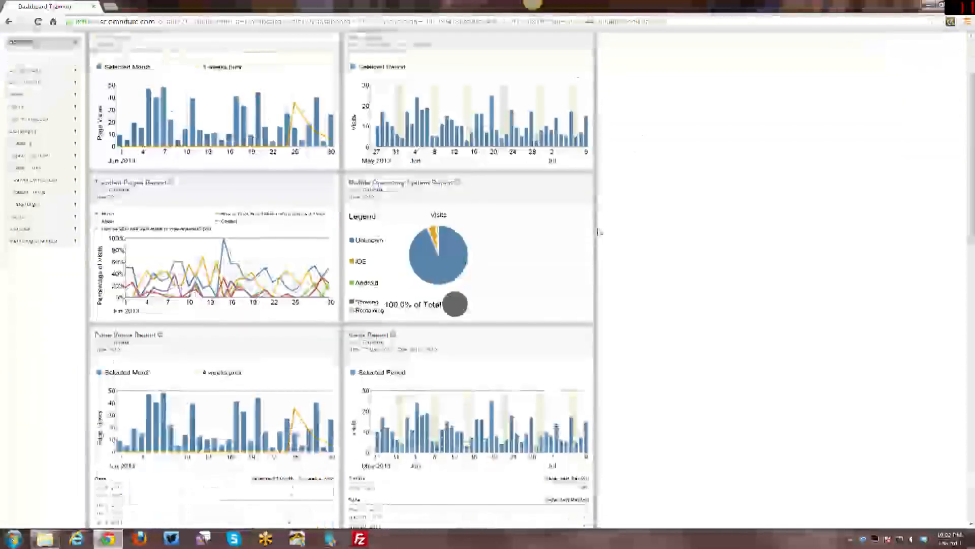
pyautogui.scroll(-15, 599, 232)
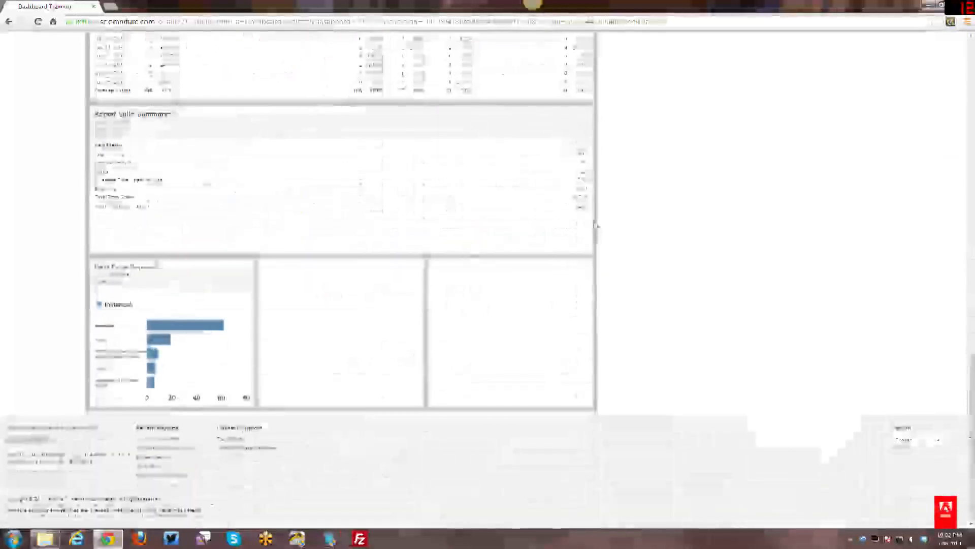
pyautogui.scroll(15, 597, 225)
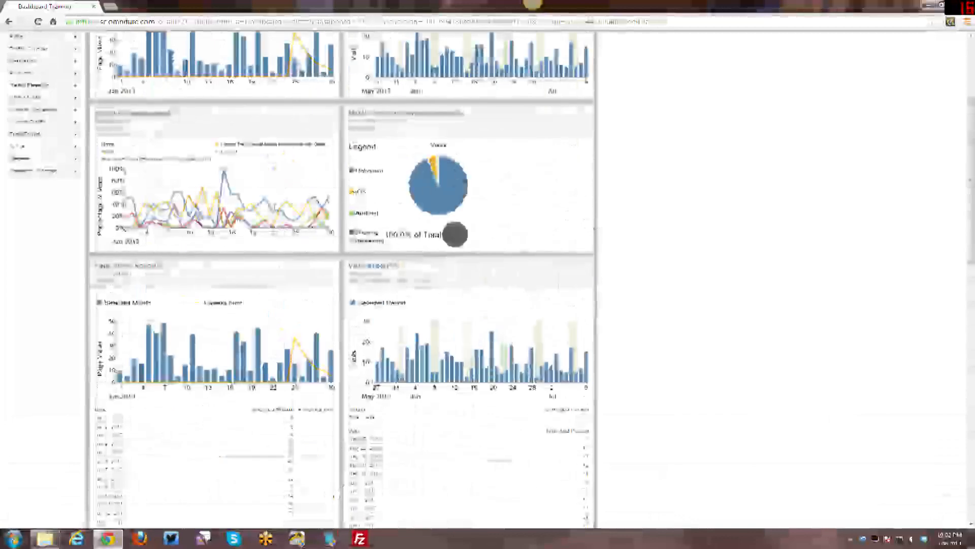
pyautogui.scroll(5, 288, 206)
pyautogui.click(215, 78)
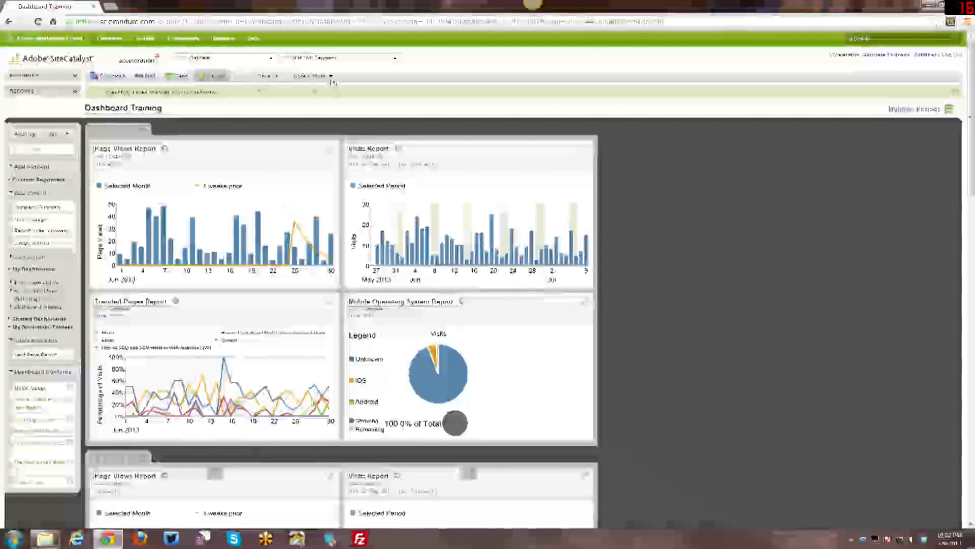
# Step: Set the dashboard as the landing page and reopen SiteCatalyst reporting to check the page it loads
pyautogui.click(330, 78)
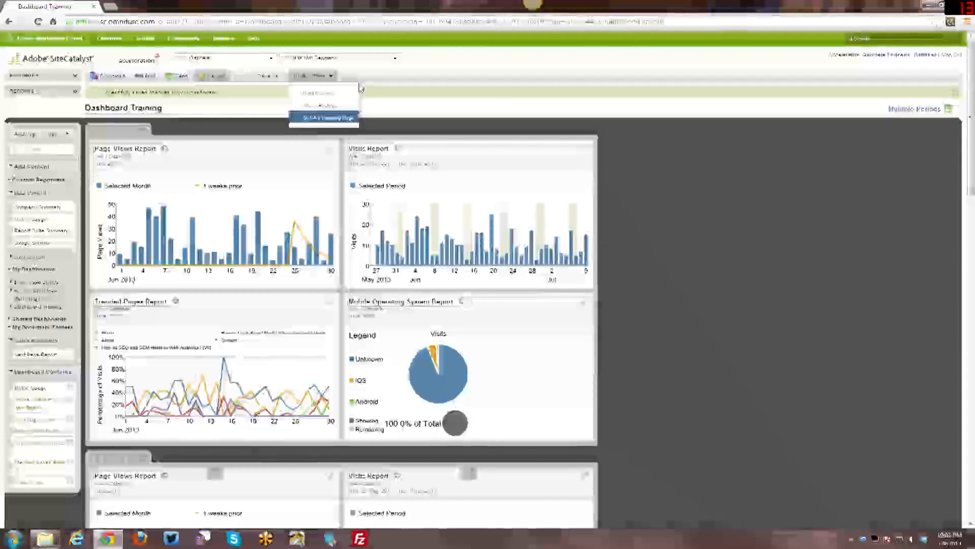
pyautogui.click(323, 117)
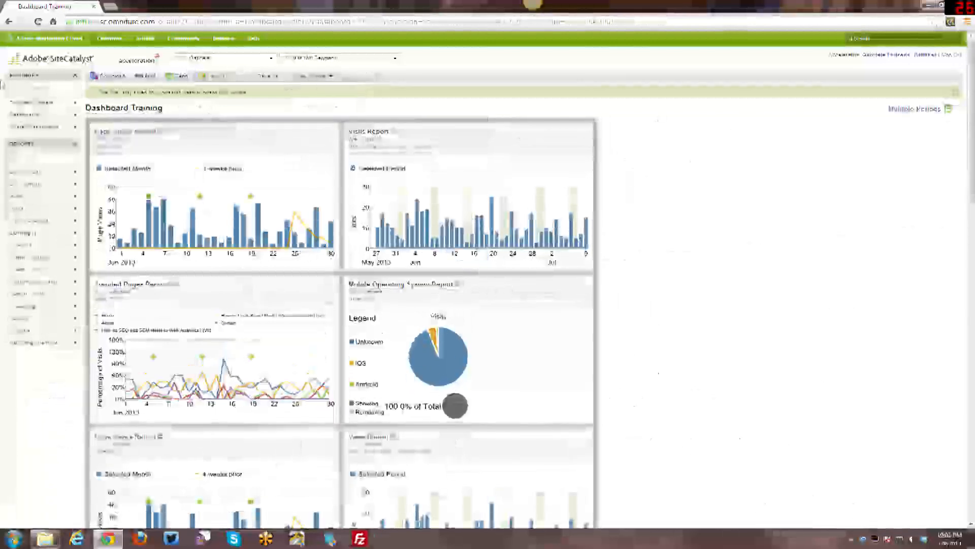
pyautogui.moveTo(38, 60)
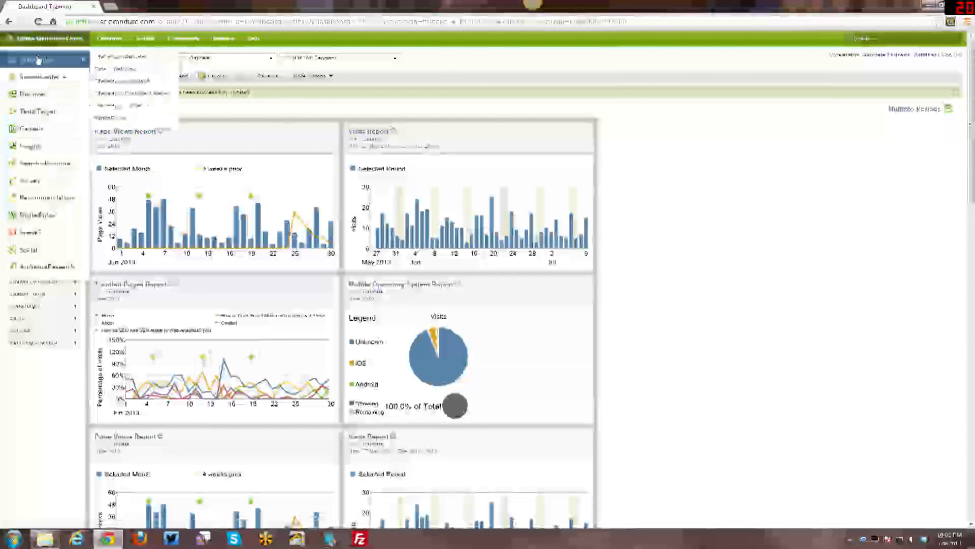
pyautogui.click(133, 57)
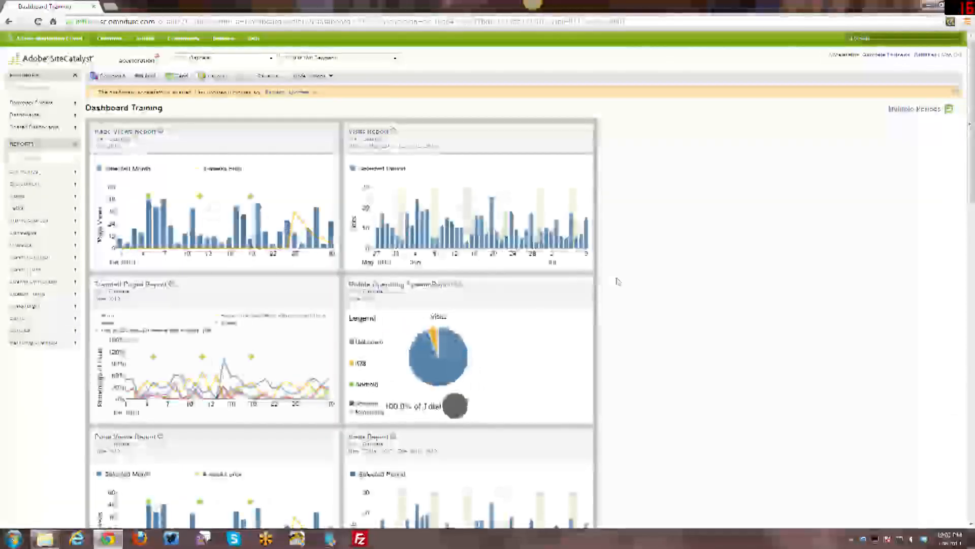
pyautogui.scroll(-15, 618, 282)
pyautogui.scroll(-3, 618, 281)
pyautogui.scroll(18, 618, 282)
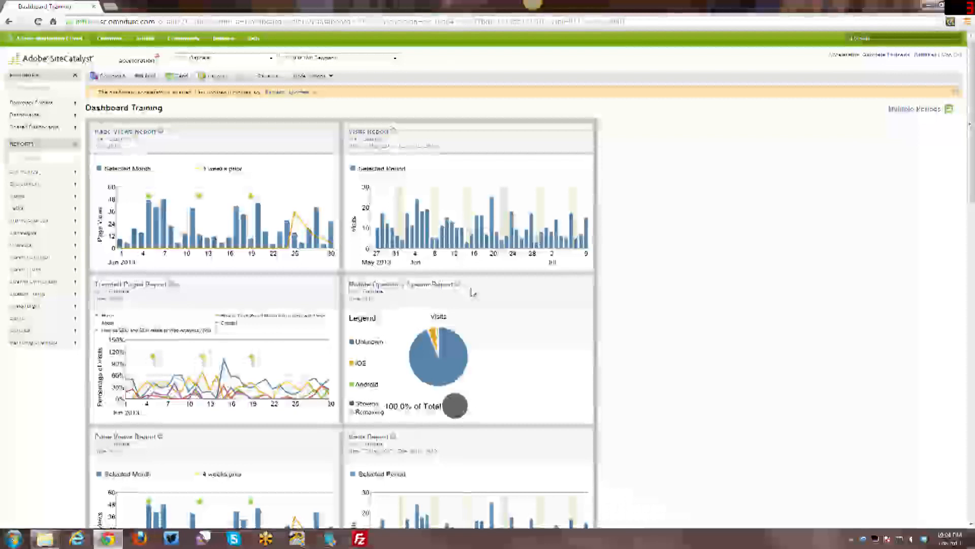
# Step: Go to the Dashboard Manager and mark the Dashboard Training dashboard as shared
pyautogui.click(106, 43)
pyautogui.moveTo(118, 69)
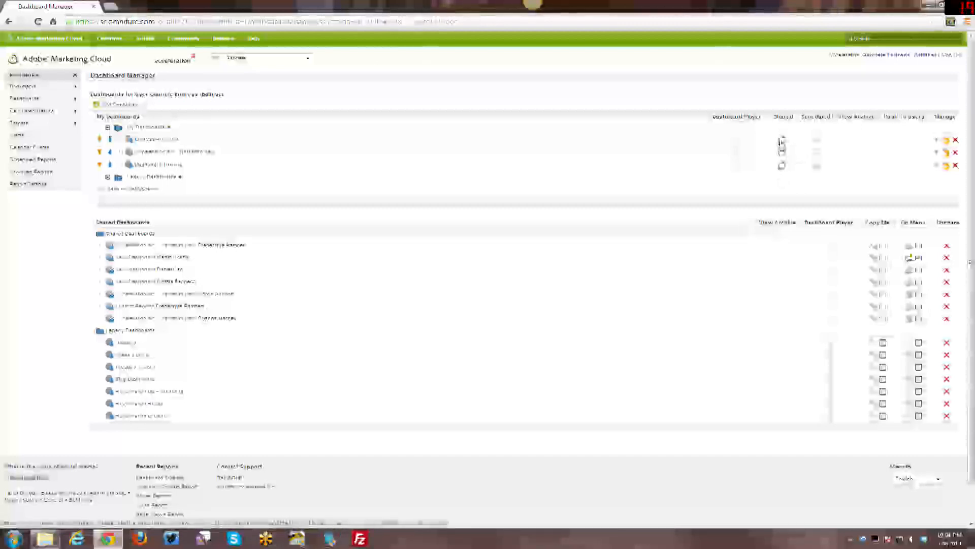
pyautogui.click(782, 143)
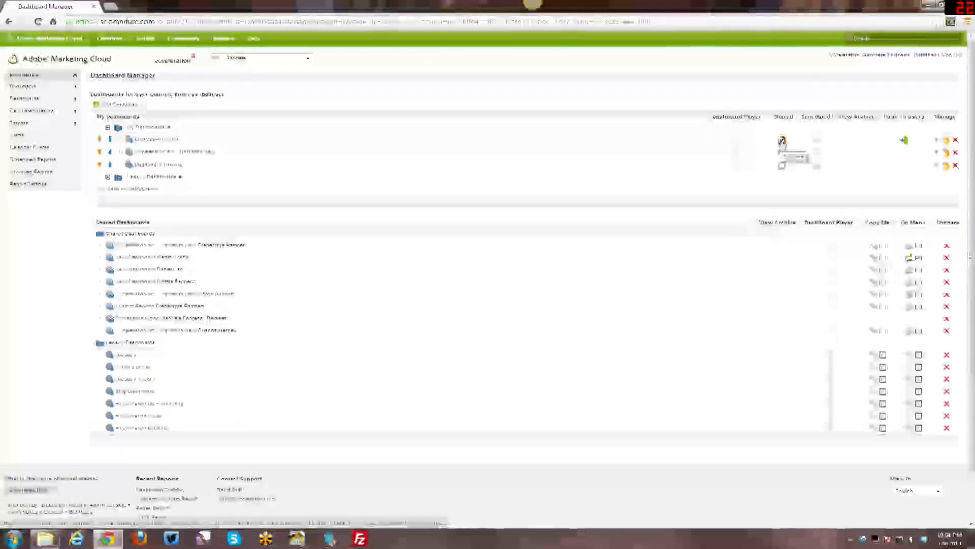
pyautogui.click(782, 142)
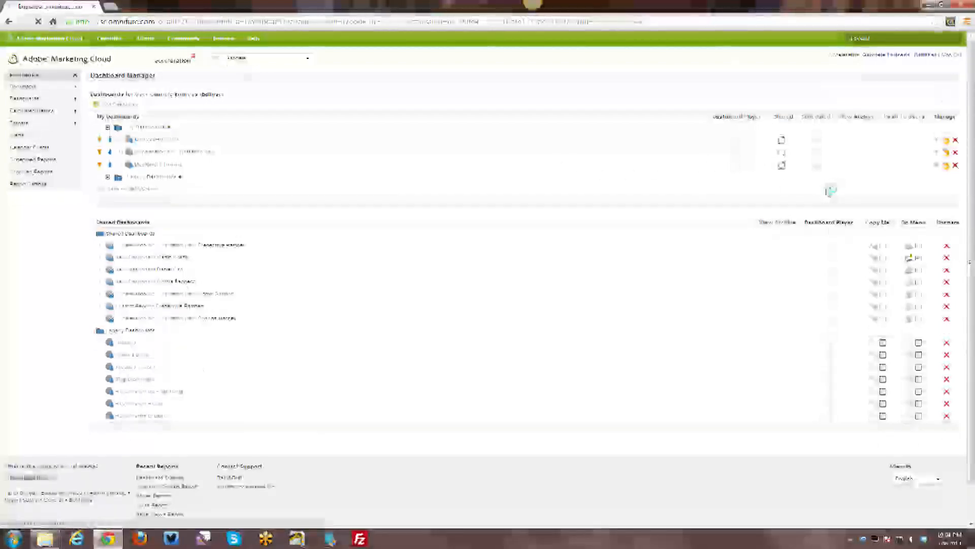
pyautogui.click(782, 165)
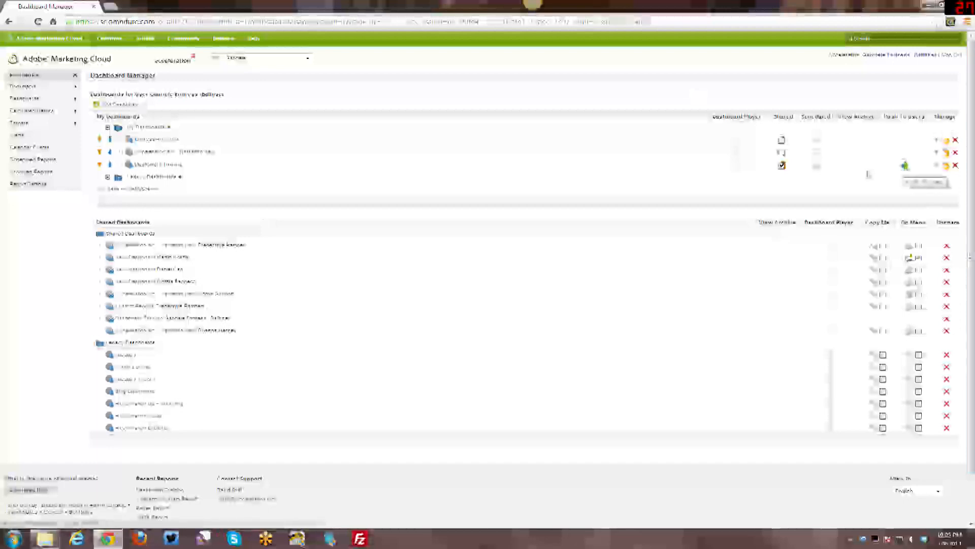
# Step: Open the list of users the Dashboard Training dashboard can be pushed to and enlarge its window
pyautogui.click(905, 165)
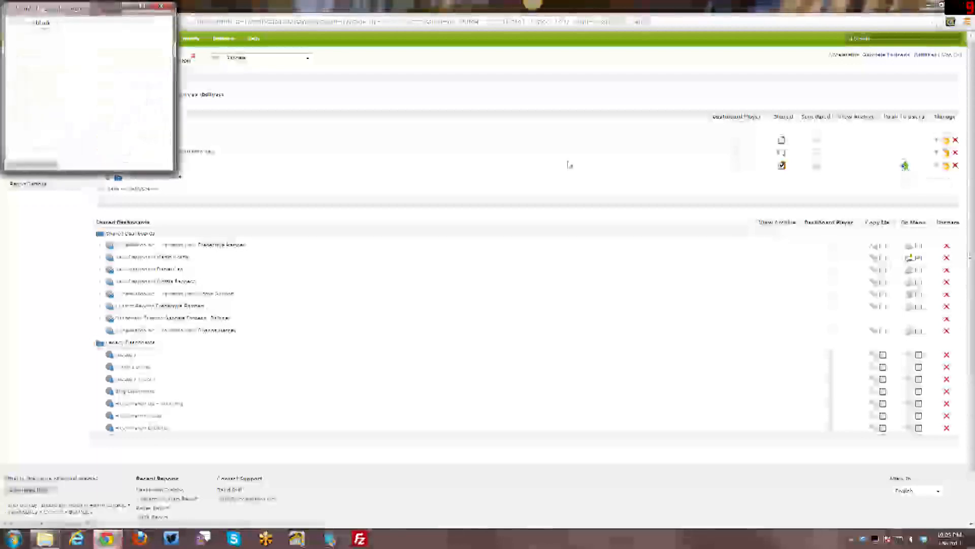
pyautogui.moveTo(173, 171); pyautogui.dragTo(318, 303)
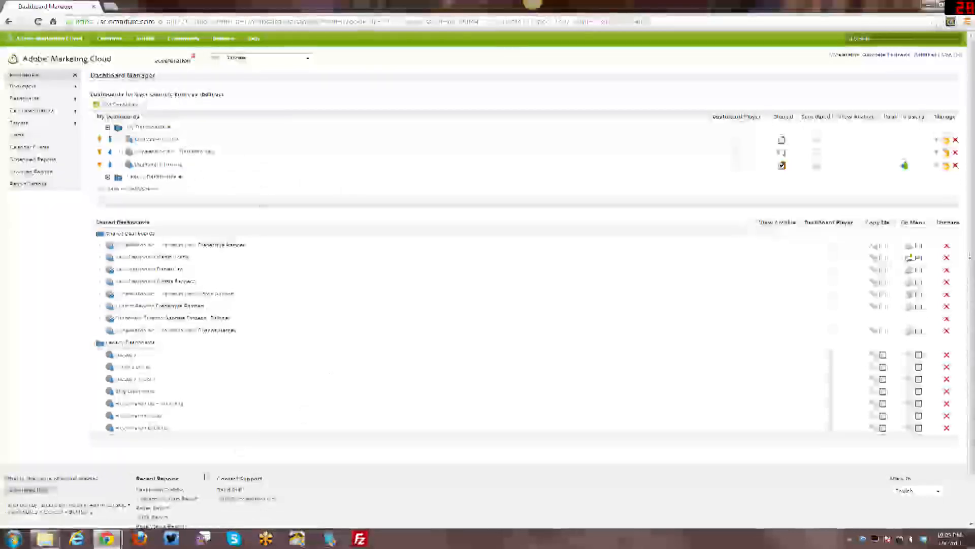
pyautogui.moveTo(108, 539)
pyautogui.click(181, 483)
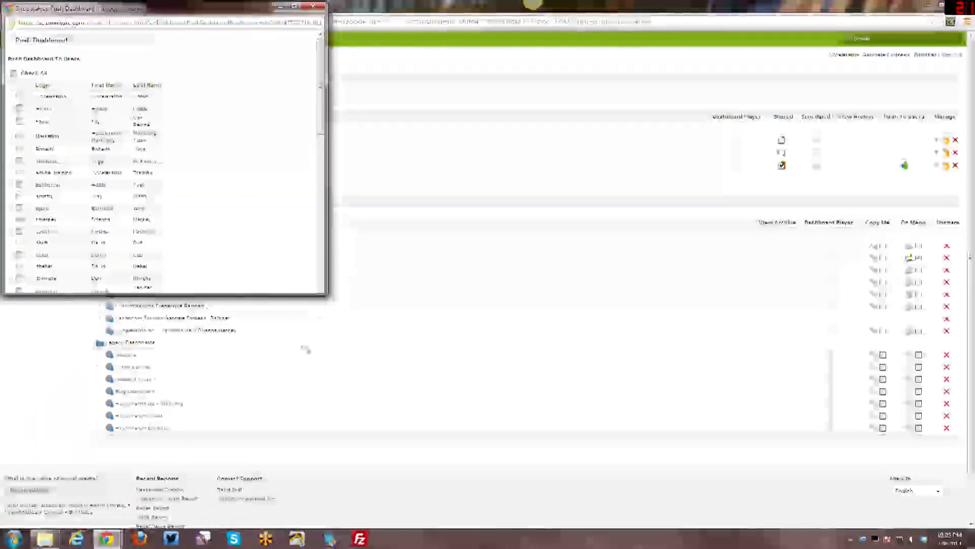
# Step: Look through the whole list of users the dashboard can be pushed to and close it without selecting anyone
pyautogui.moveTo(326, 293); pyautogui.dragTo(294, 461)
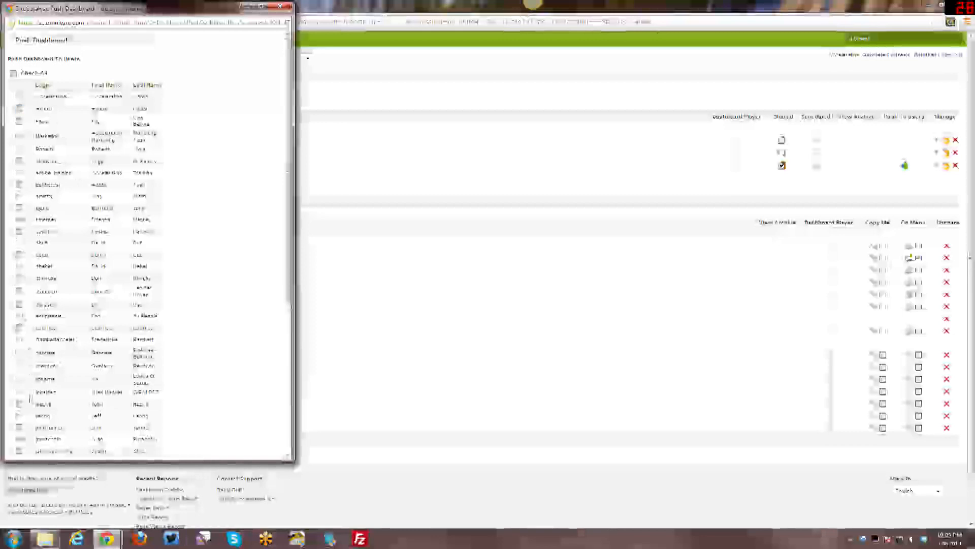
pyautogui.scroll(-8, 137, 325)
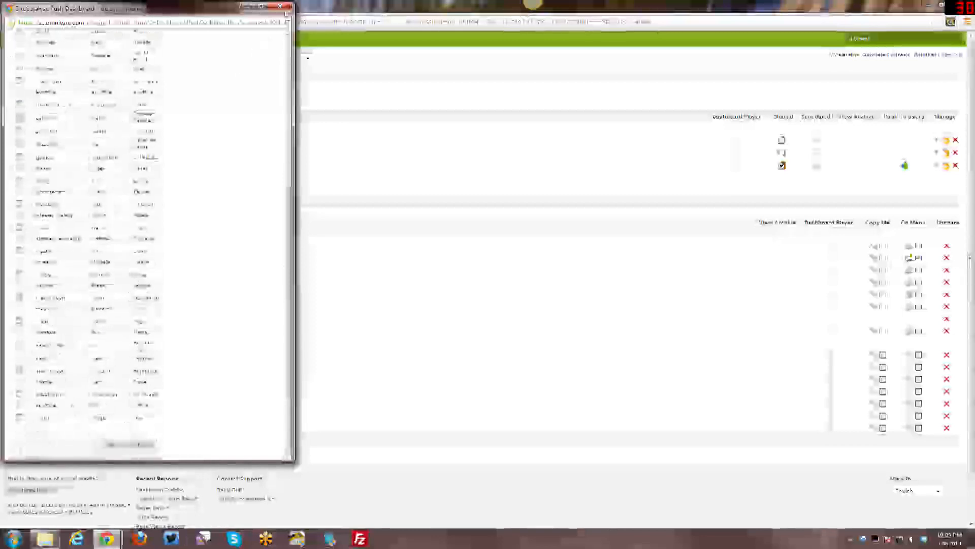
pyautogui.click(281, 6)
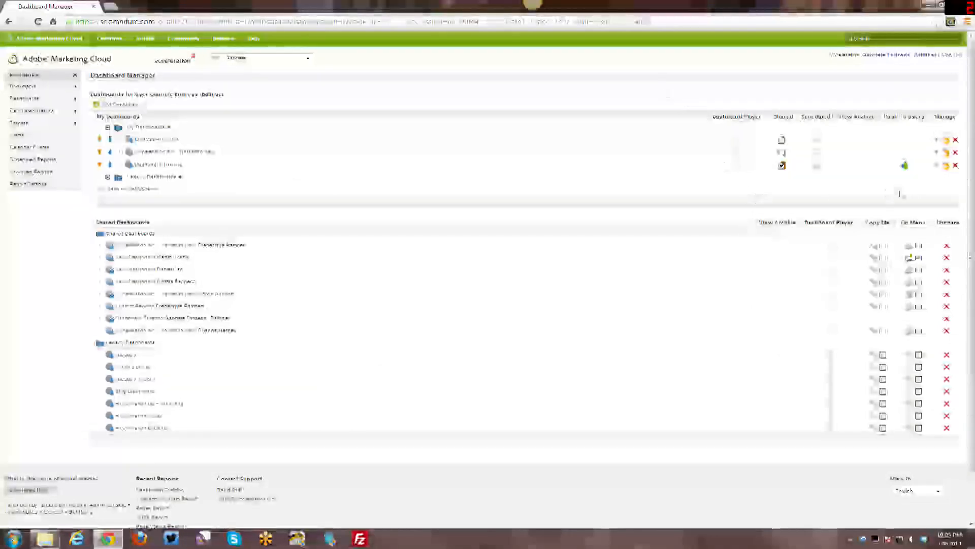
# Step: Stop sharing the Dashboard Training dashboard and look at its advanced delivery options without scheduling a delivery
pyautogui.click(783, 166)
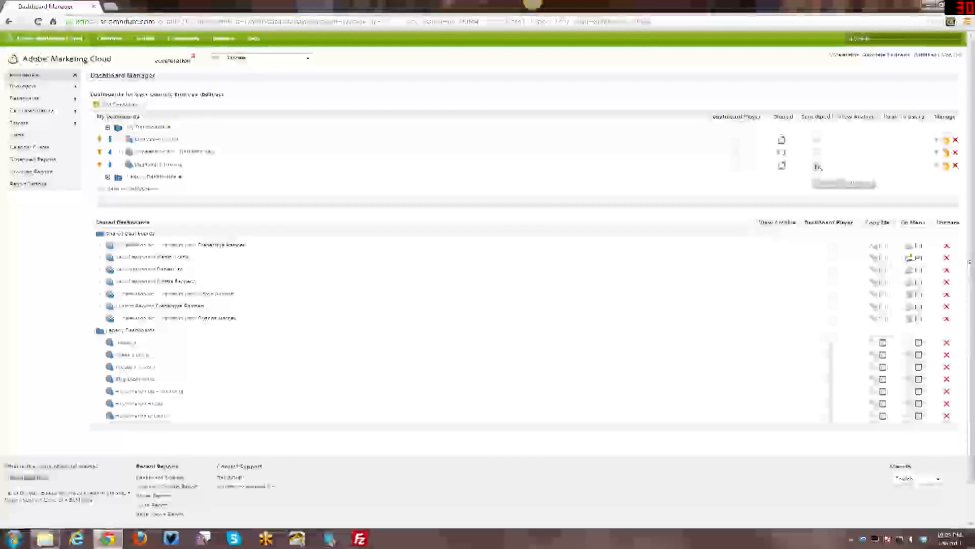
pyautogui.click(818, 167)
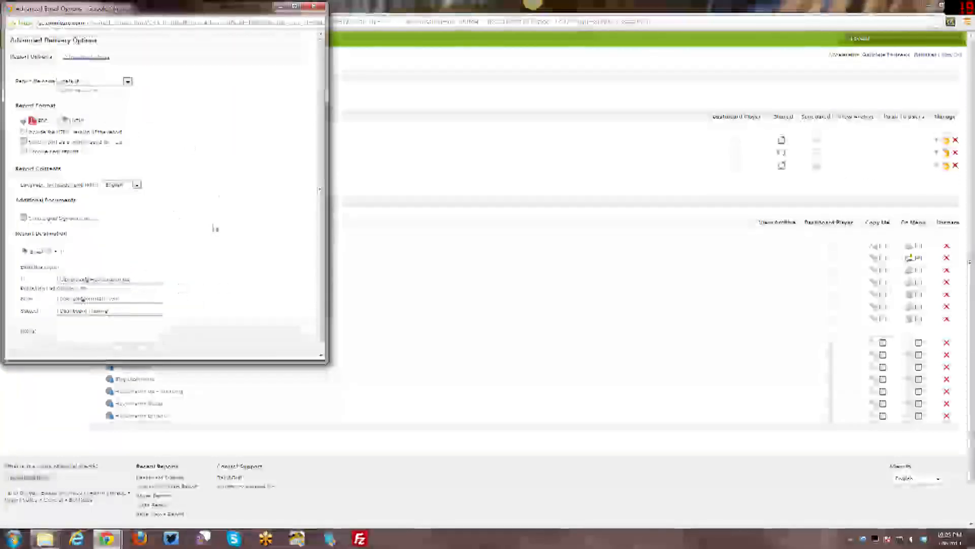
pyautogui.click(316, 7)
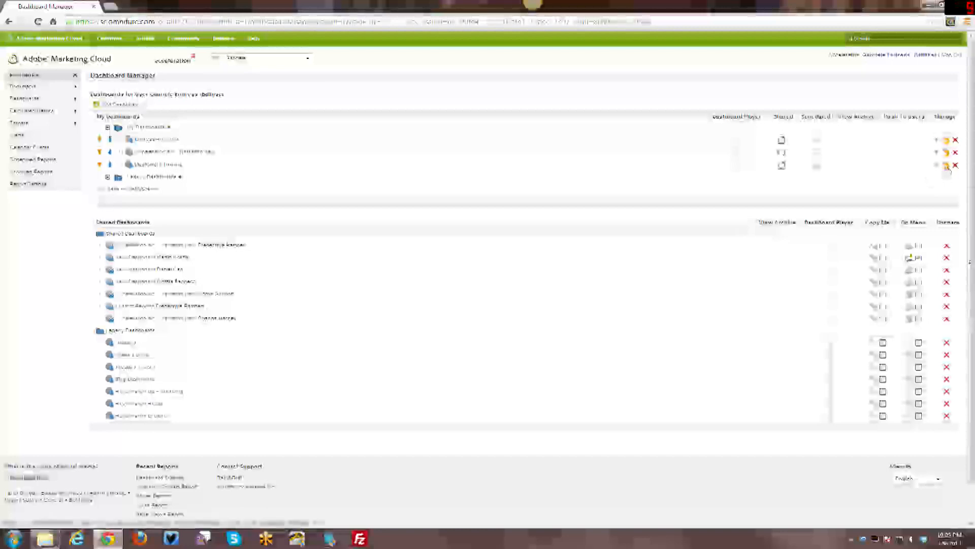
# Step: Make a copy of the Dashboard Training dashboard in My Dashboards and delete that copy
pyautogui.click(948, 168)
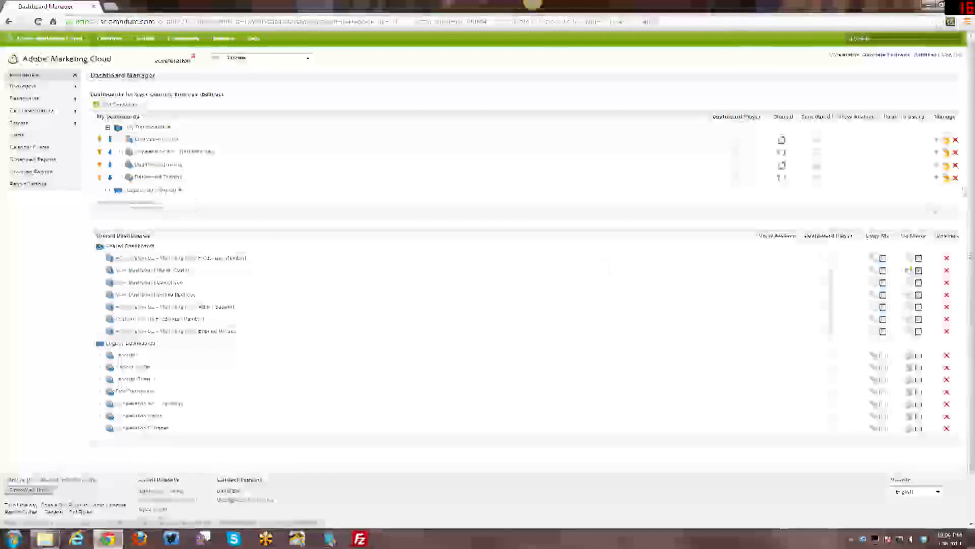
pyautogui.click(956, 178)
pyautogui.click(508, 282)
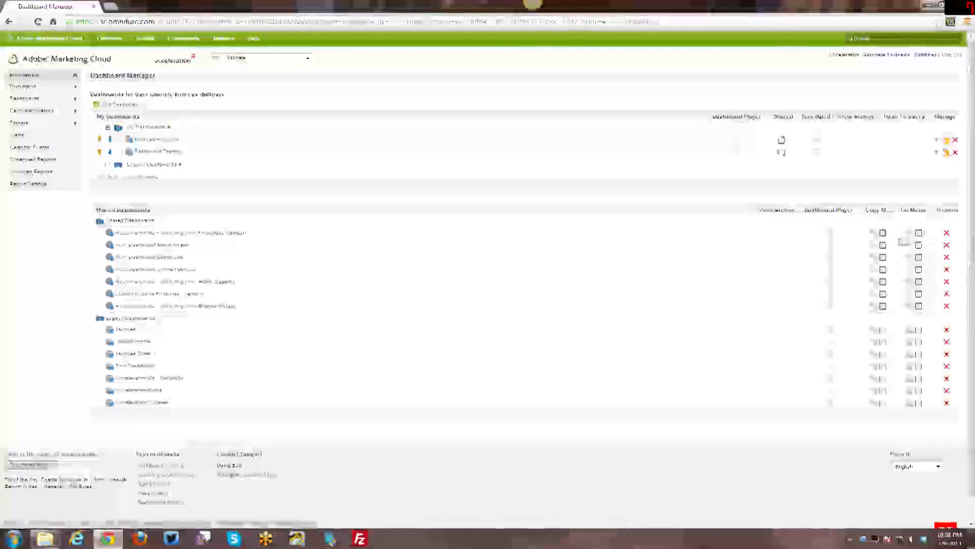
# Step: Copy the first shared dashboard into My Dashboards and check the dashboards list in SiteCatalyst reporting
pyautogui.click(883, 233)
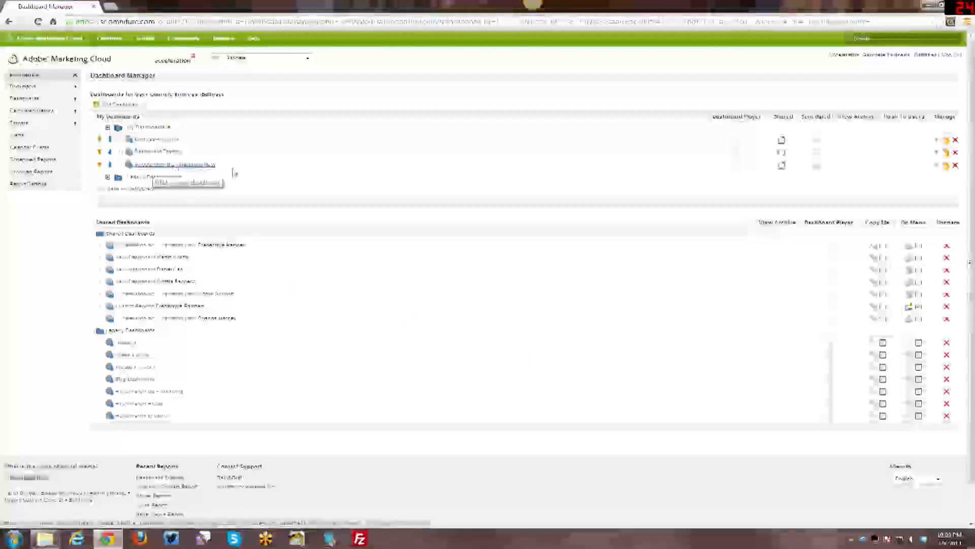
pyautogui.click(50, 38)
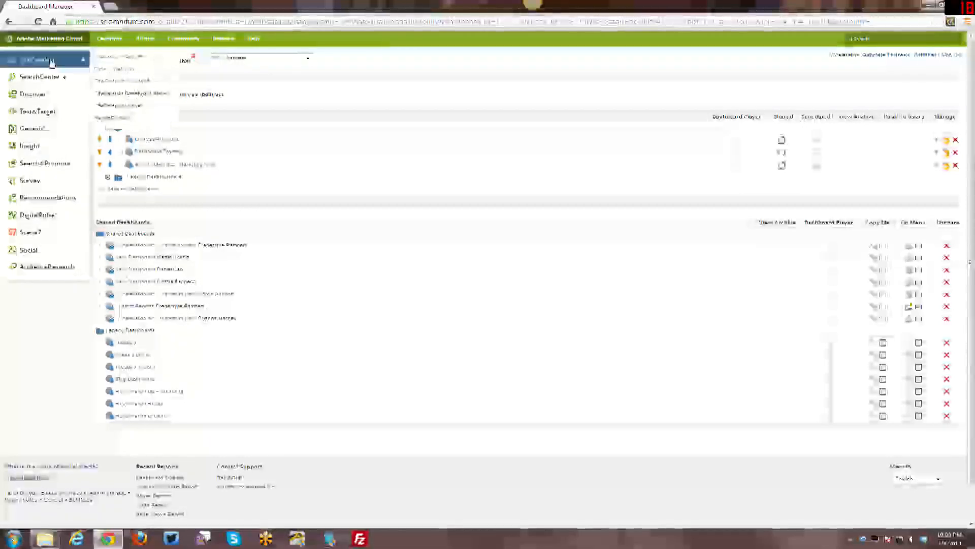
pyautogui.click(52, 61)
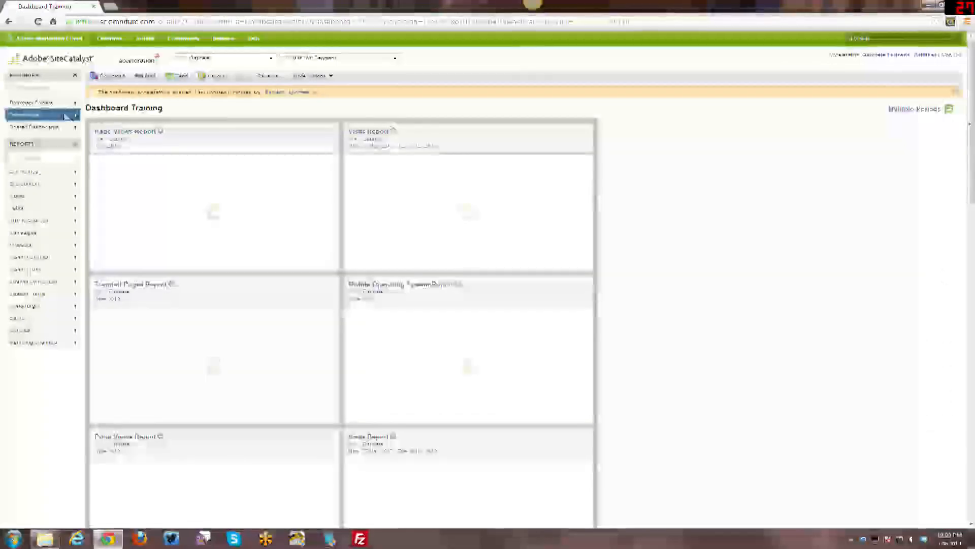
pyautogui.moveTo(67, 116)
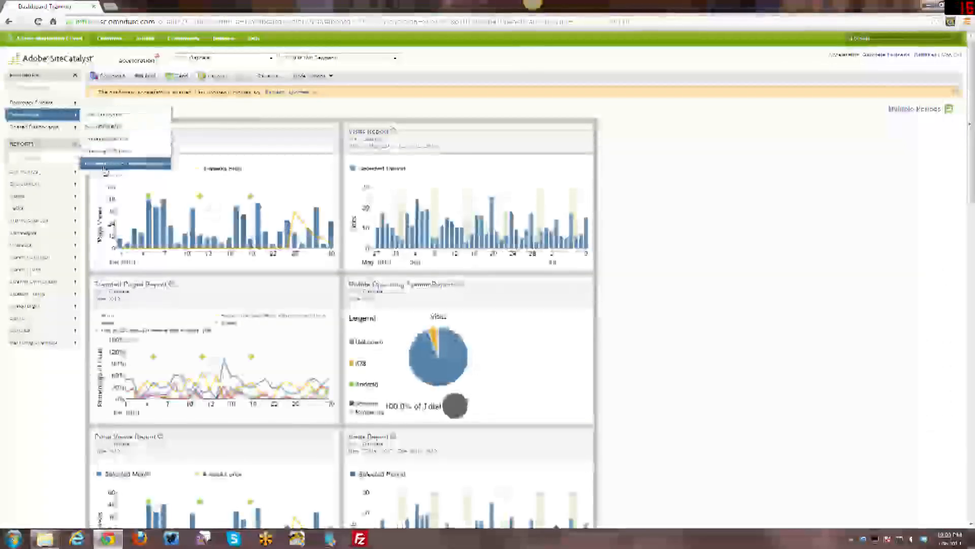